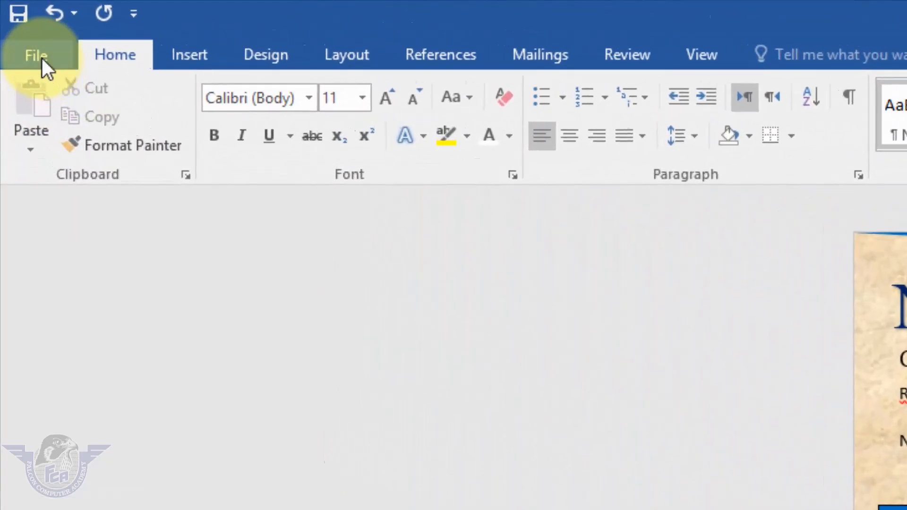
Create a new blank document
{"action": "left_click", "coordinate": [39, 59]}
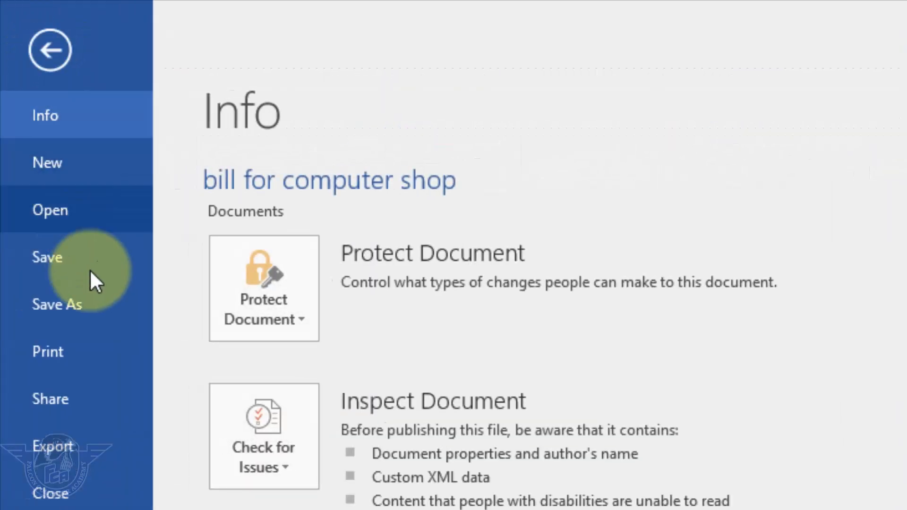
{"action": "left_click", "coordinate": [70, 173]}
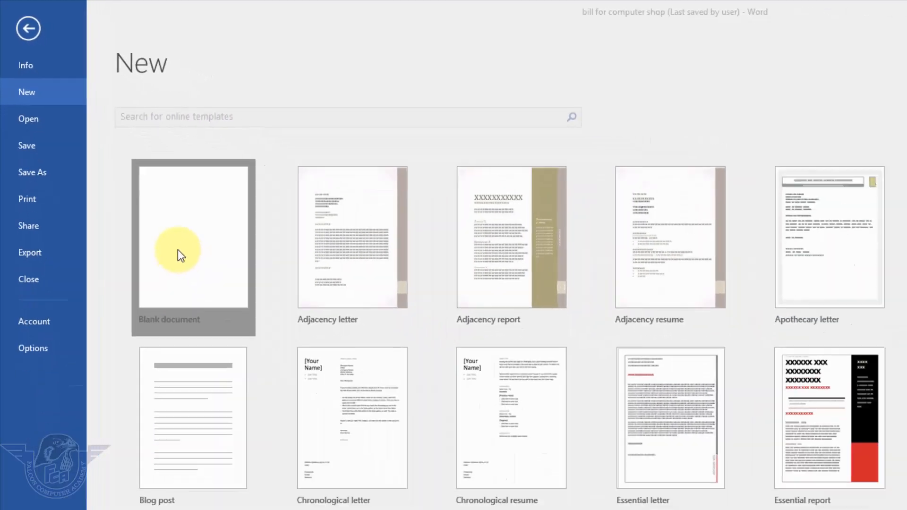
{"action": "left_click", "coordinate": [227, 319]}
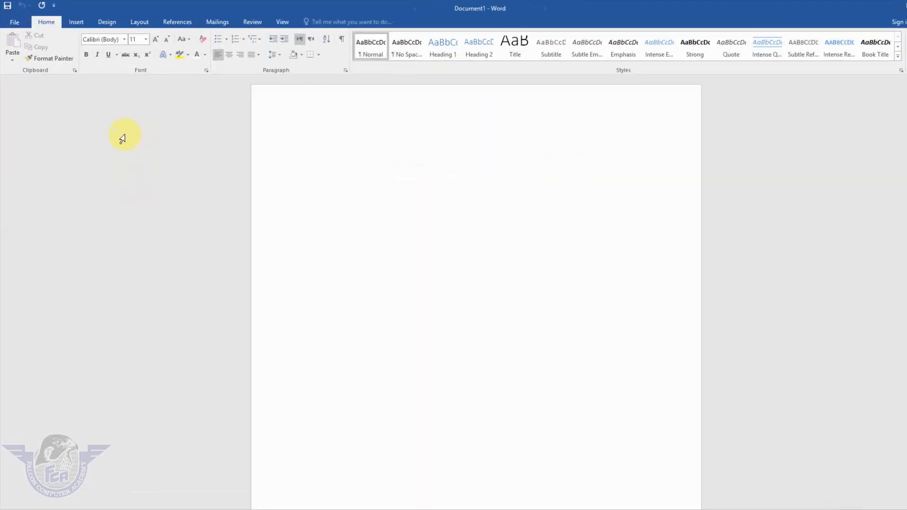
Save the new document in the Documents folder under the file name Computer Bill
{"action": "left_click", "coordinate": [18, 24]}
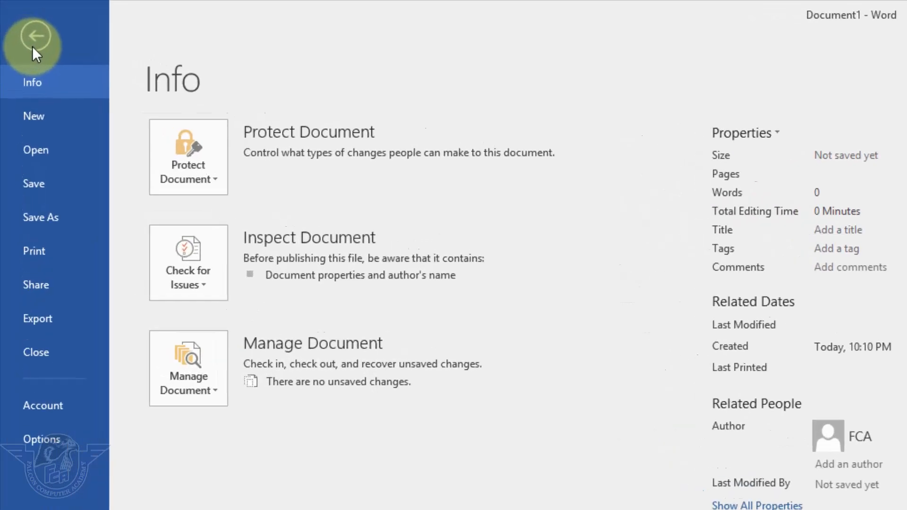
{"action": "left_click", "coordinate": [63, 201]}
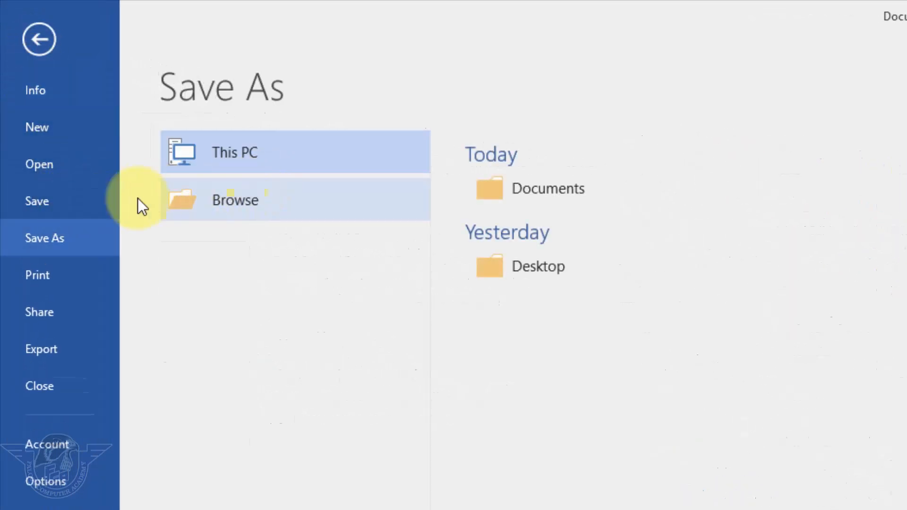
{"action": "left_click", "coordinate": [248, 198]}
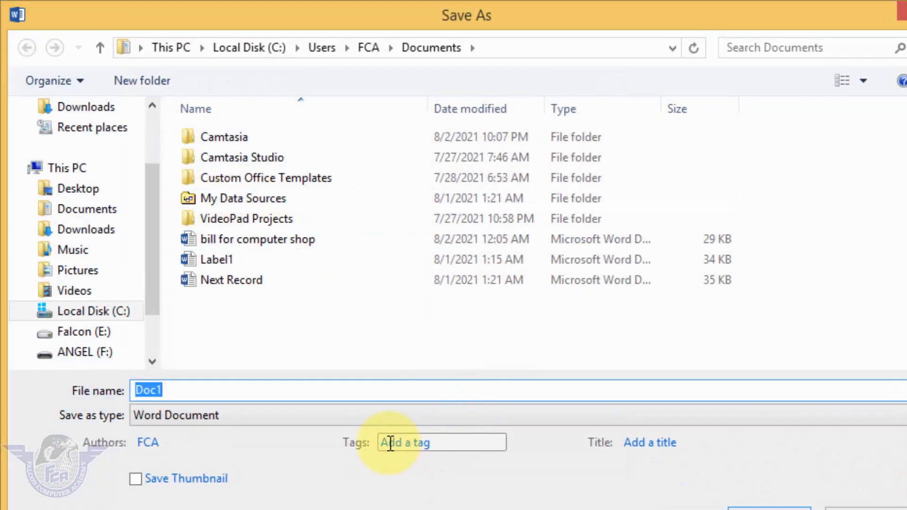
{"action": "type", "text": "Computer Bil"}
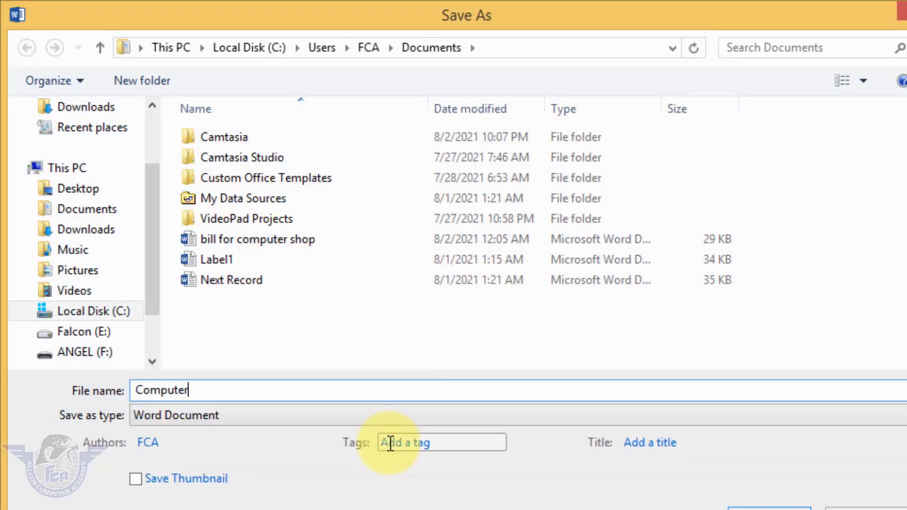
{"action": "type", "text": "l"}
{"action": "left_click", "coordinate": [650, 447]}
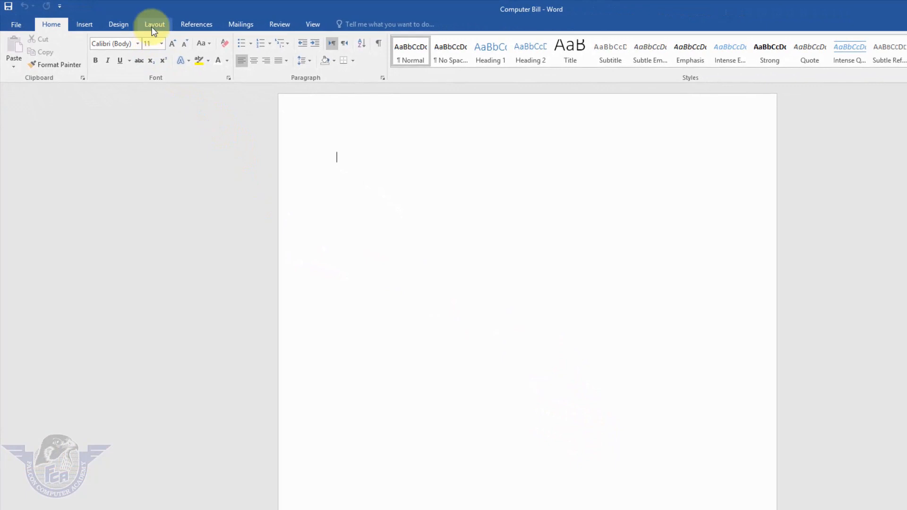
Set custom page margins of 0.2" at the top, bottom, left and right for the whole document
{"action": "left_click", "coordinate": [151, 28]}
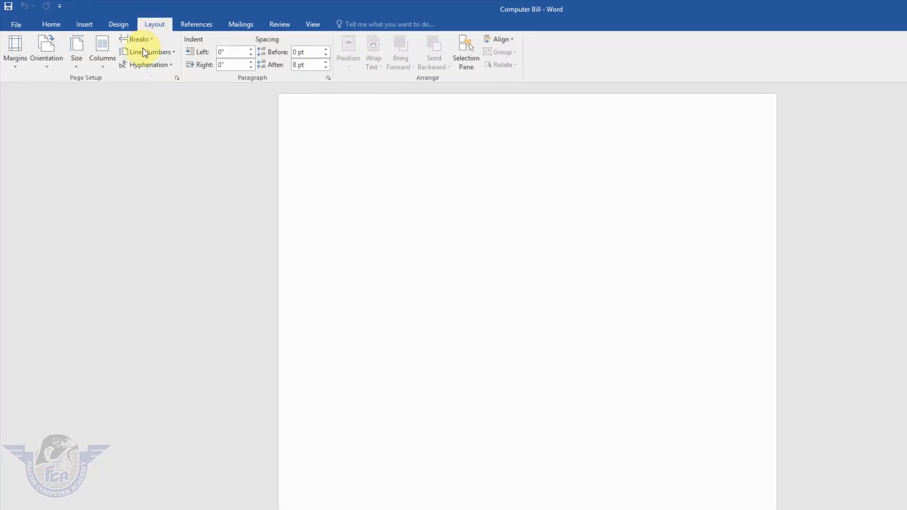
{"action": "left_click", "coordinate": [17, 70]}
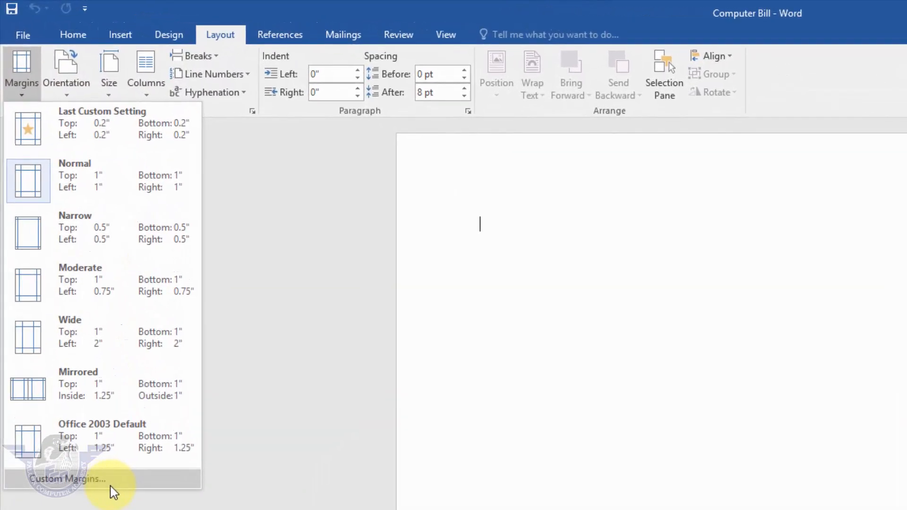
{"action": "left_click", "coordinate": [115, 497]}
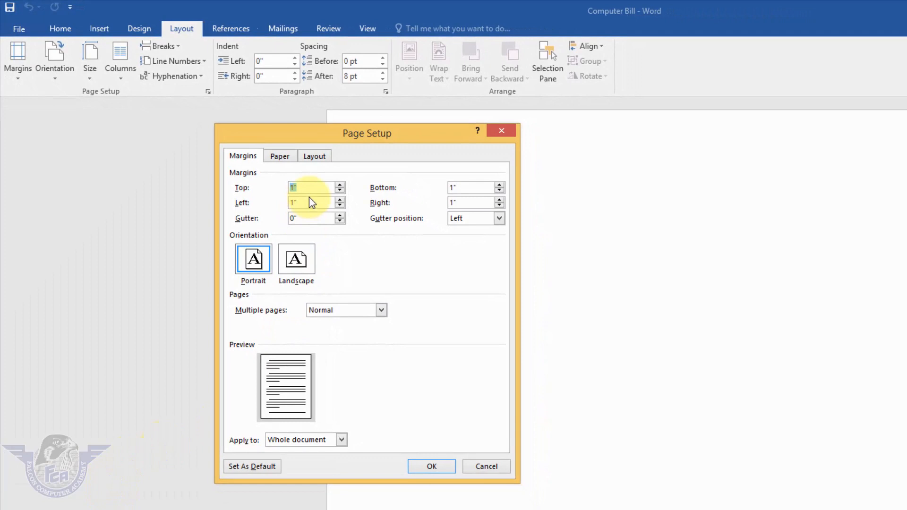
{"action": "type", "text": ".2"}
{"action": "key", "text": "Tab"}
{"action": "type", "text": ".2"}
{"action": "key", "text": "Tab"}
{"action": "type", "text": ".2"}
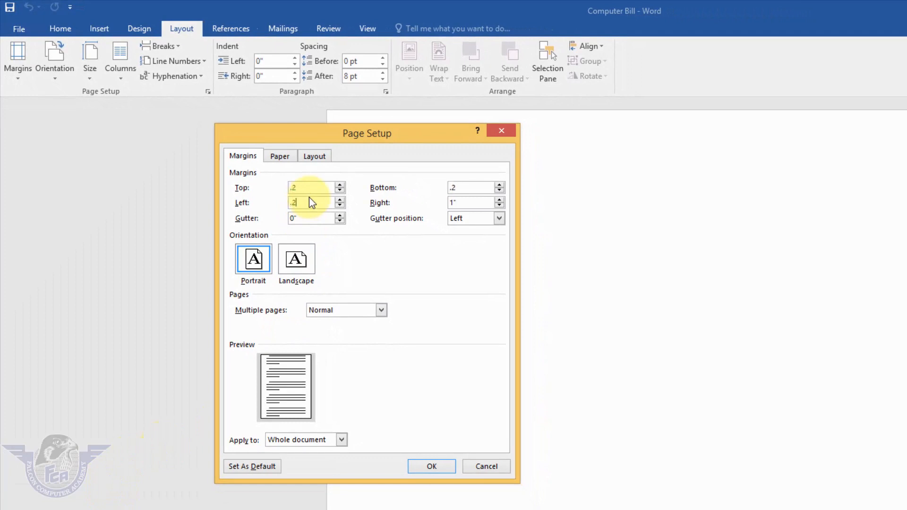
{"action": "key", "text": "Tab"}
{"action": "type", "text": ".2"}
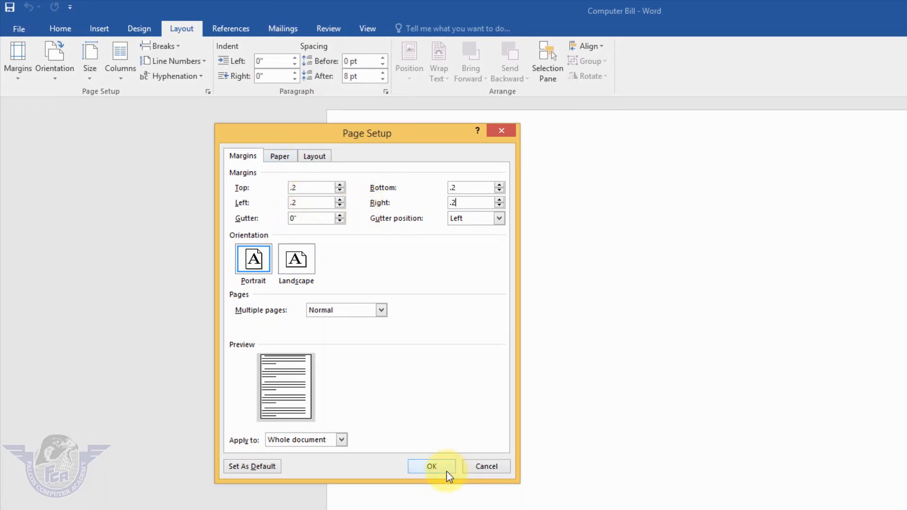
{"action": "left_click", "coordinate": [431, 466]}
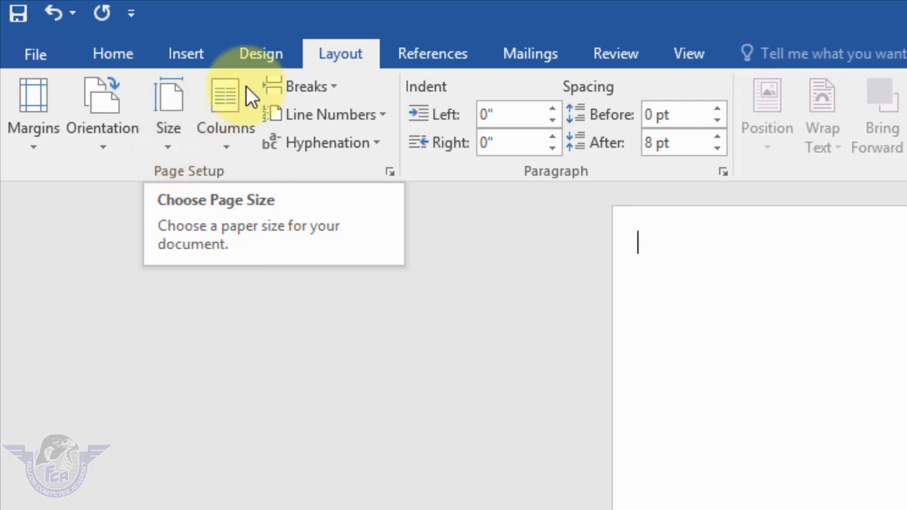
Set a custom paper size 5" wide and 7.5" high for the whole document
{"action": "left_click", "coordinate": [180, 146]}
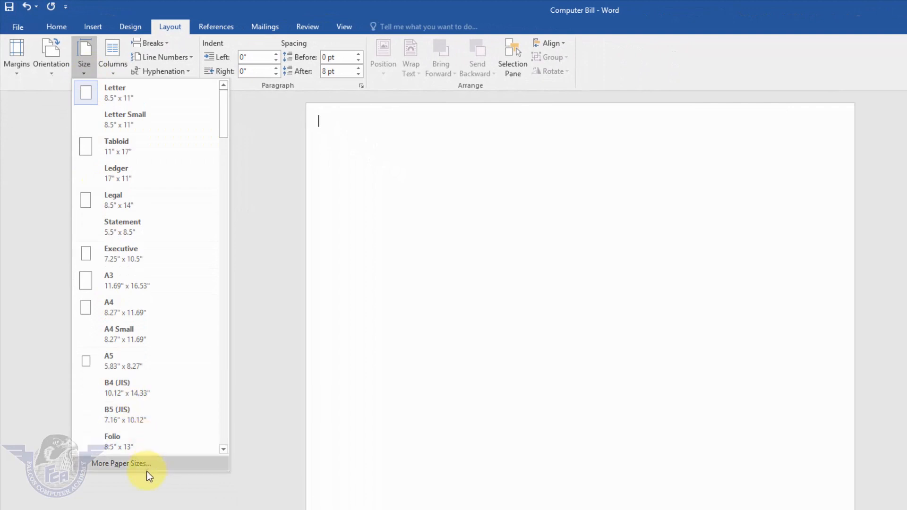
{"action": "left_click", "coordinate": [148, 468]}
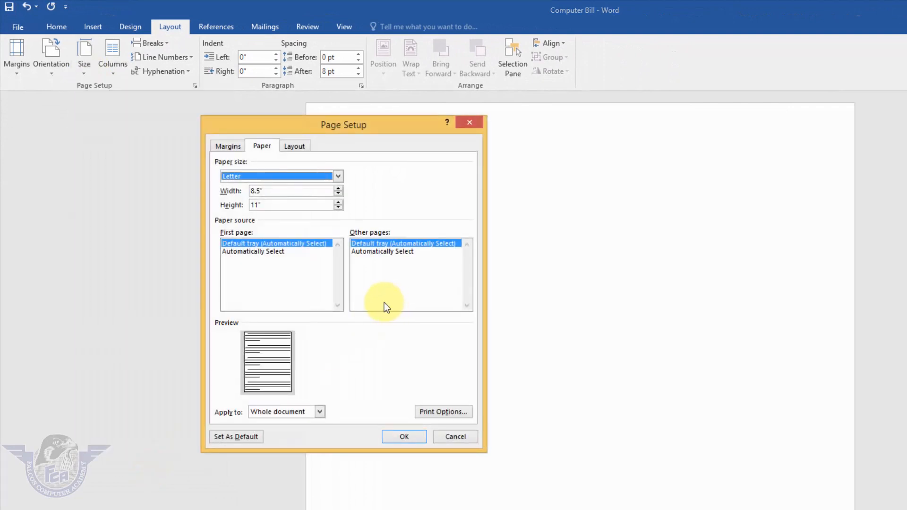
{"action": "left_click_drag", "start_coordinate": [333, 130], "coordinate": [408, 129]}
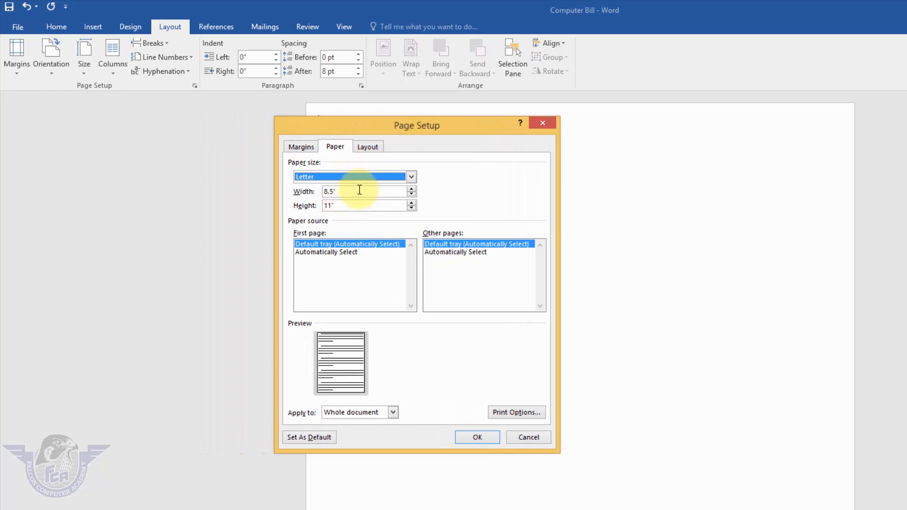
{"action": "left_click_drag", "start_coordinate": [359, 191], "coordinate": [290, 190]}
{"action": "type", "text": "5"}
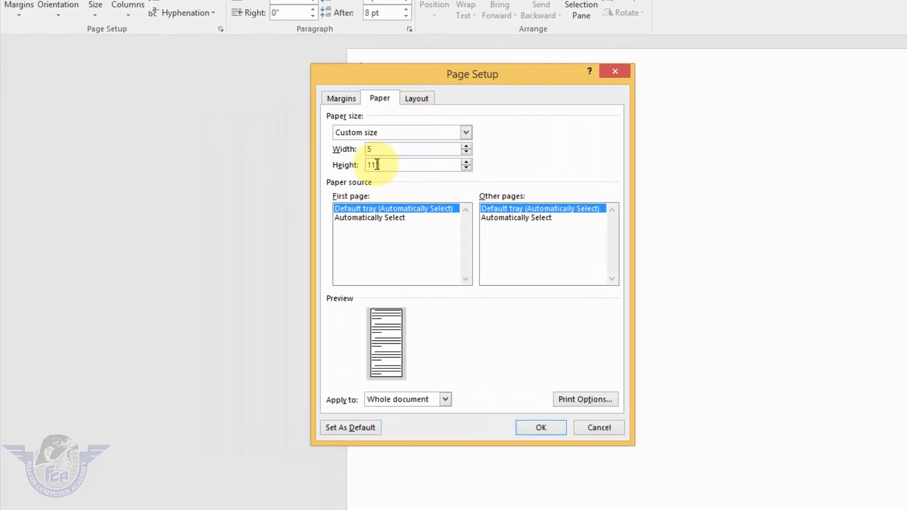
{"action": "left_click_drag", "start_coordinate": [377, 164], "coordinate": [338, 165]}
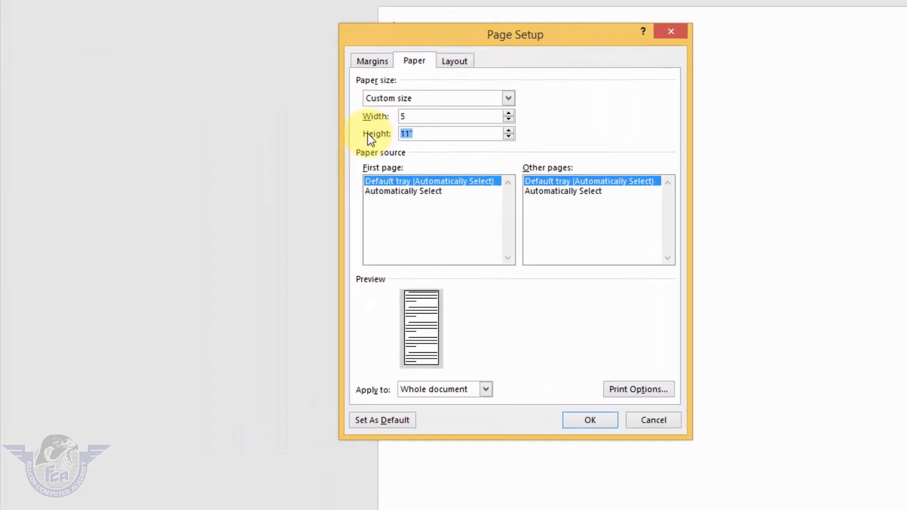
{"action": "type", "text": "7.5"}
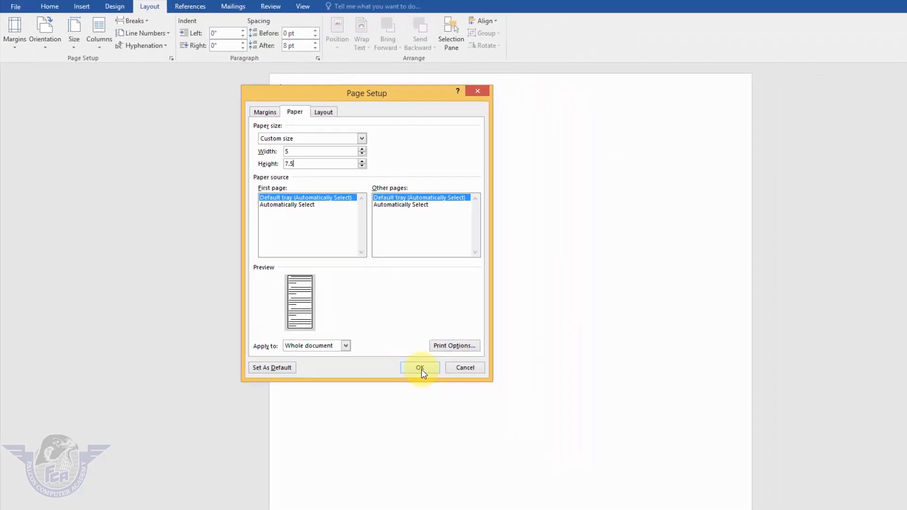
{"action": "left_click", "coordinate": [420, 369]}
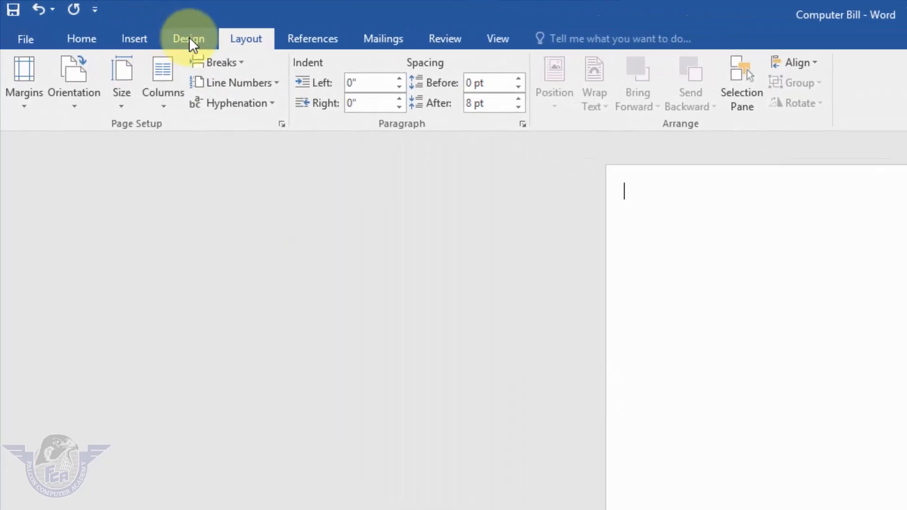
Fill the page background with the Stationery texture
{"action": "left_click", "coordinate": [107, 22]}
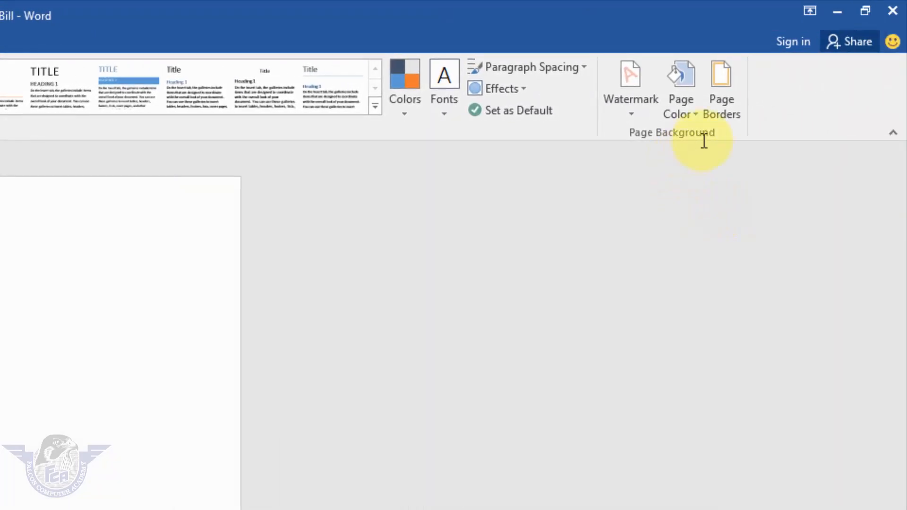
{"action": "left_click", "coordinate": [696, 117]}
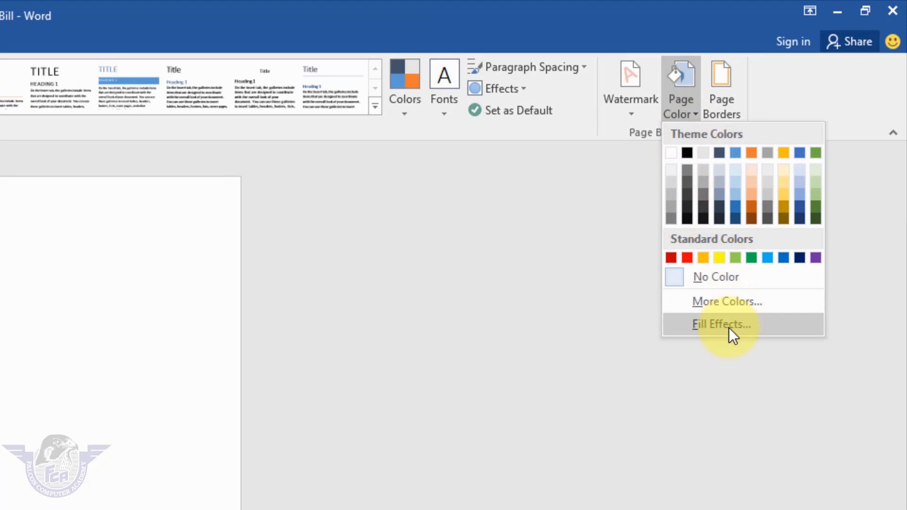
{"action": "left_click", "coordinate": [730, 327]}
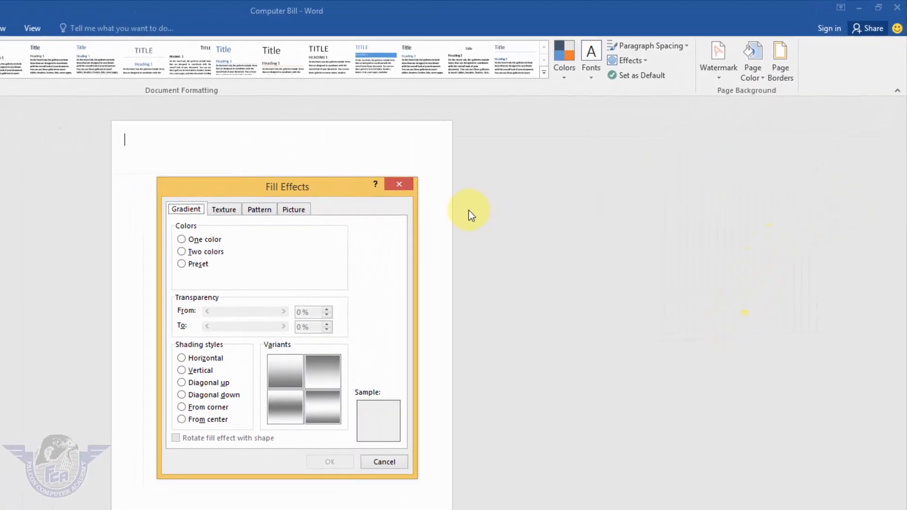
{"action": "left_click", "coordinate": [233, 213]}
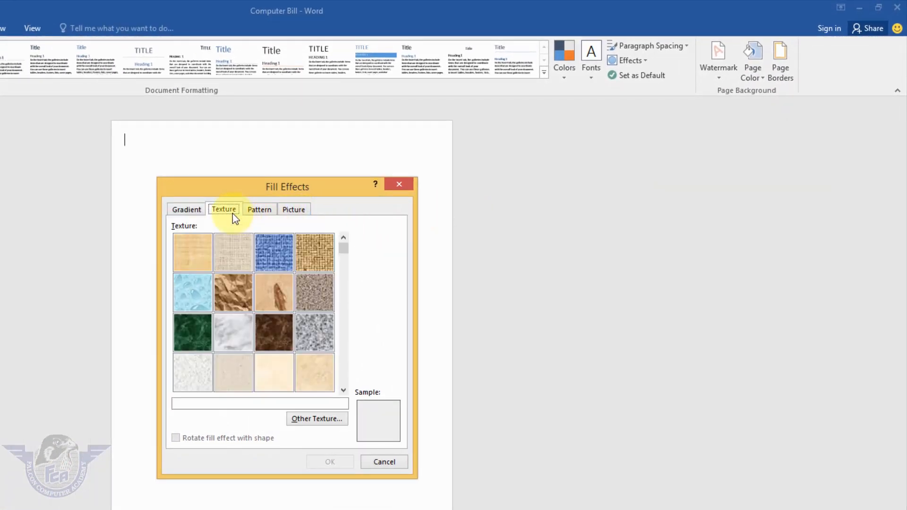
{"action": "left_click", "coordinate": [320, 373]}
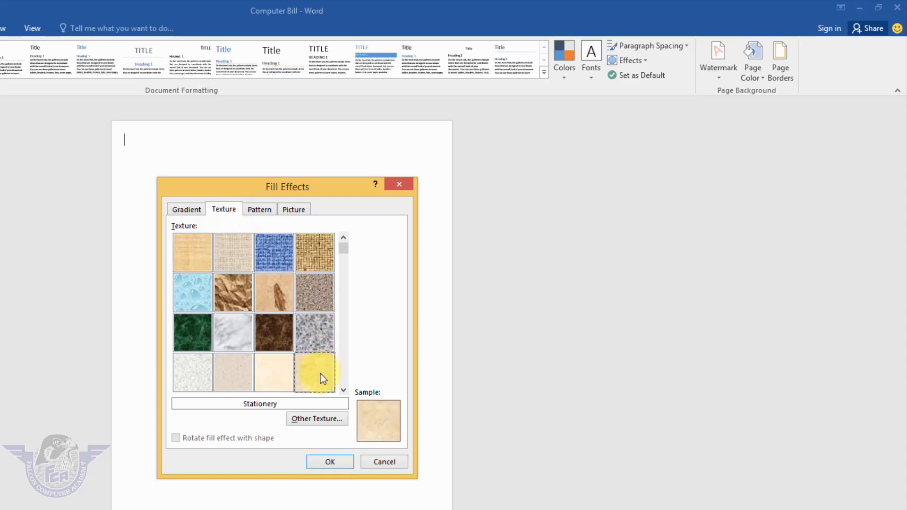
{"action": "left_click", "coordinate": [338, 465]}
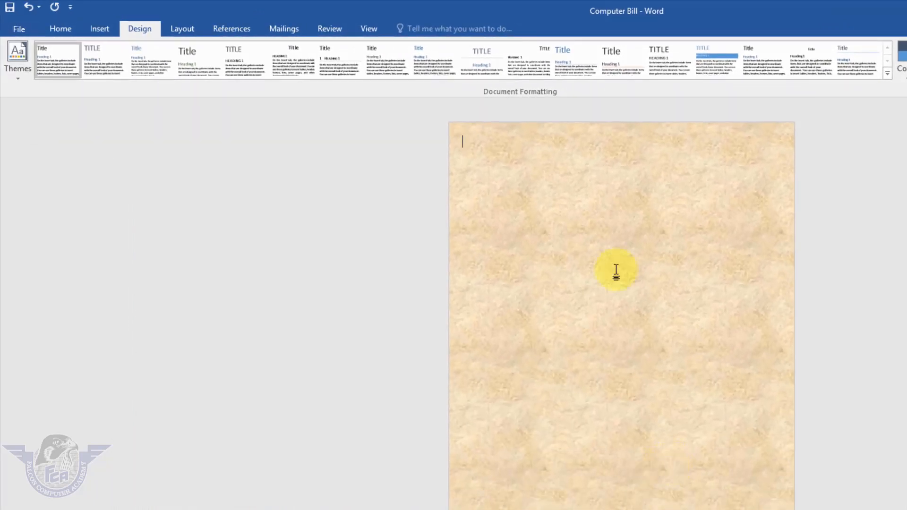
Draw a rectangle about 4.95" wide and 0.9" high across the top edge of the page
{"action": "left_click", "coordinate": [104, 29]}
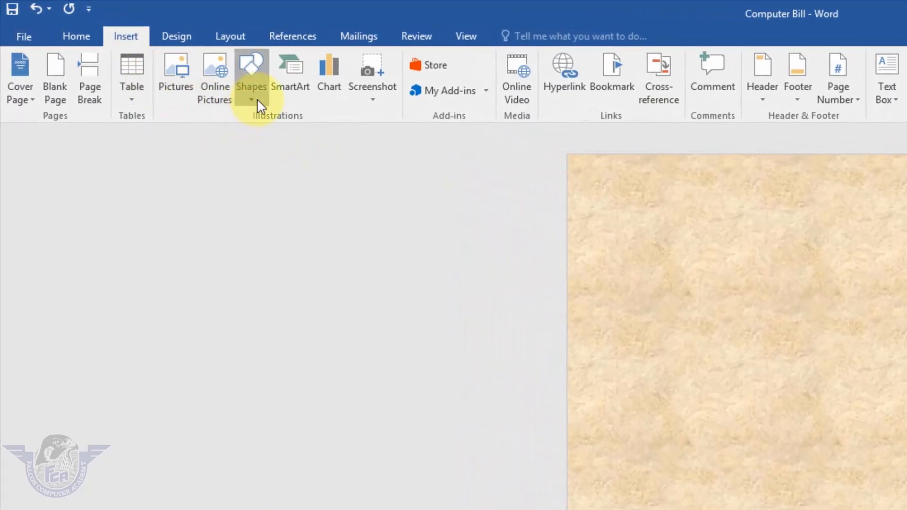
{"action": "left_click", "coordinate": [257, 99]}
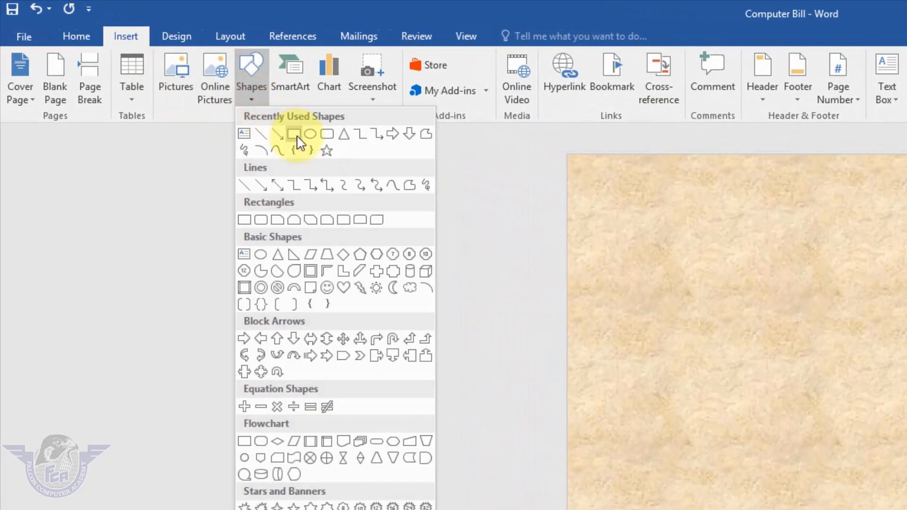
{"action": "left_click", "coordinate": [294, 135]}
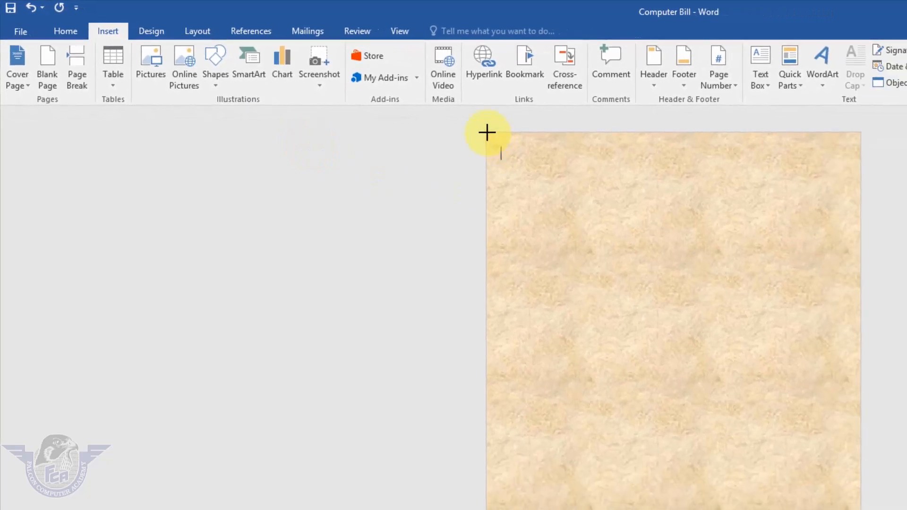
{"action": "mouse_move", "coordinate": [488, 133]}
{"action": "left_mouse_down"}
{"action": "mouse_move", "coordinate": [589, 190]}
{"action": "mouse_move", "coordinate": [859, 200]}
{"action": "left_mouse_up"}
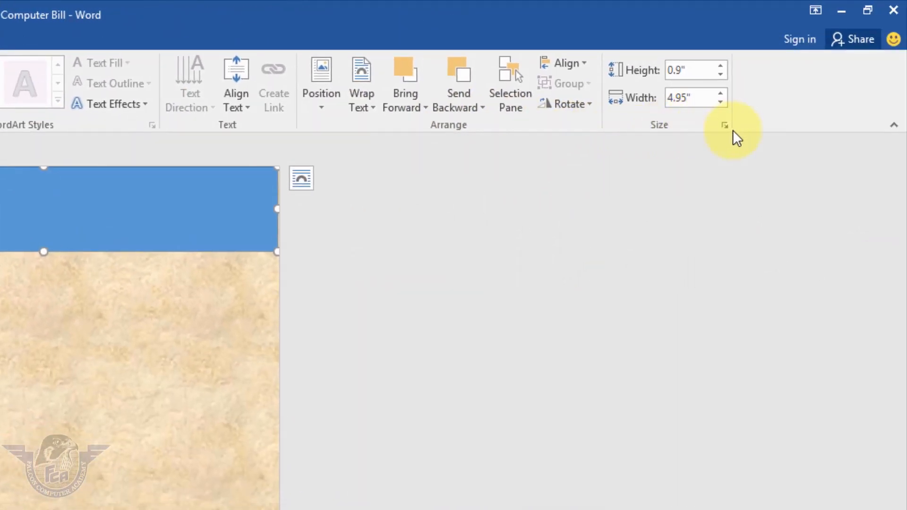
Set the header rectangle's absolute width to 5" with the aspect ratio left unlocked
{"action": "left_click", "coordinate": [725, 125]}
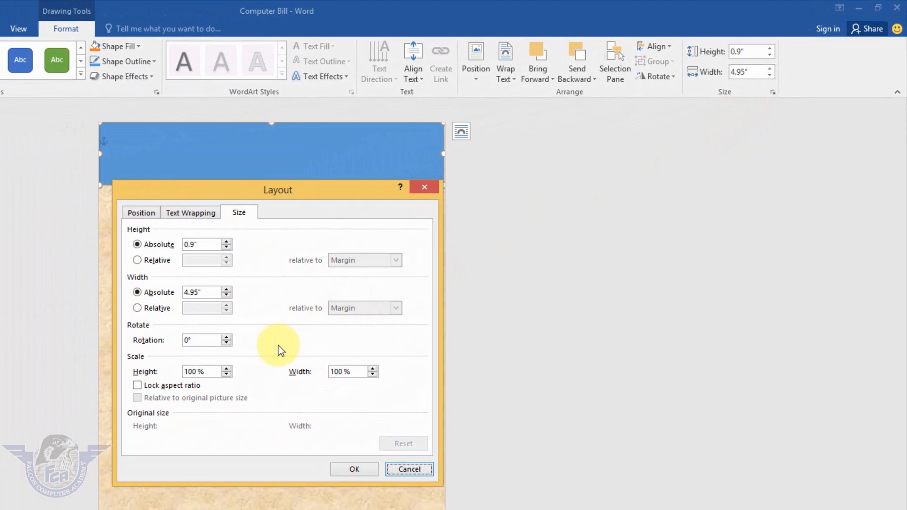
{"action": "left_click", "coordinate": [153, 386]}
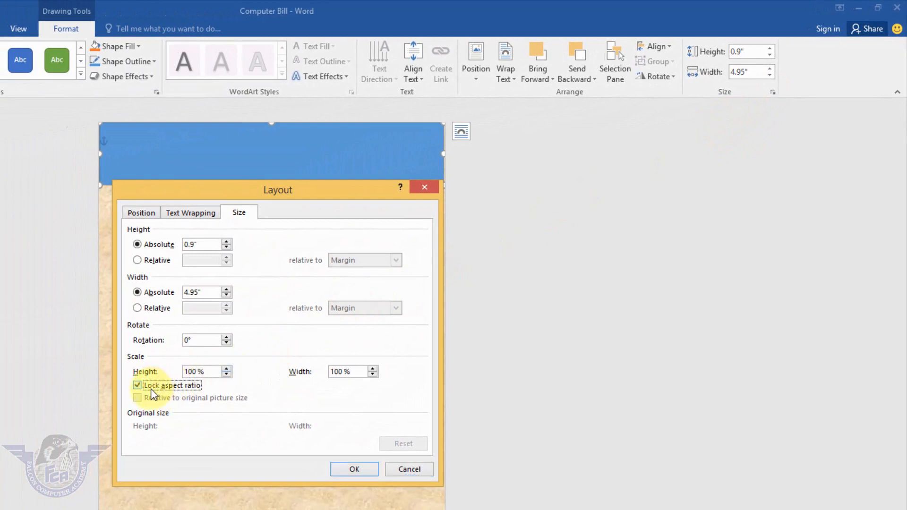
{"action": "left_click", "coordinate": [151, 387]}
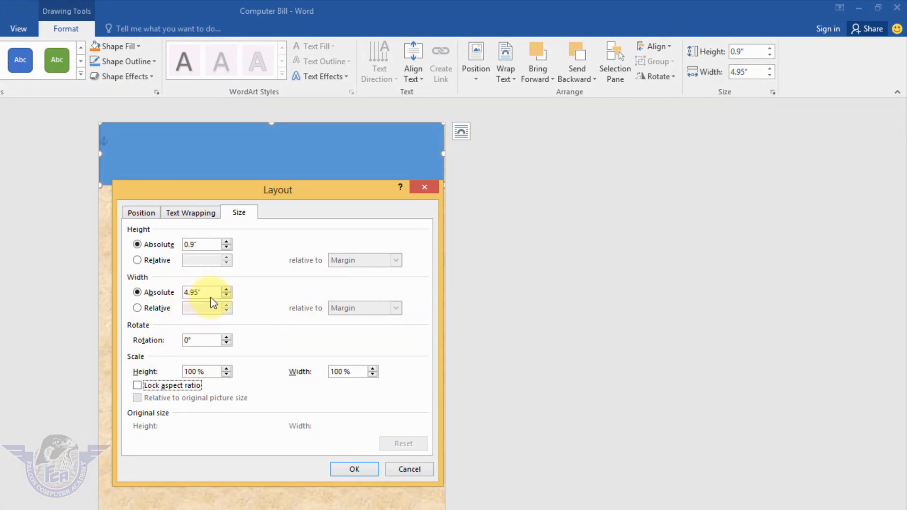
{"action": "left_click_drag", "start_coordinate": [207, 292], "coordinate": [154, 288]}
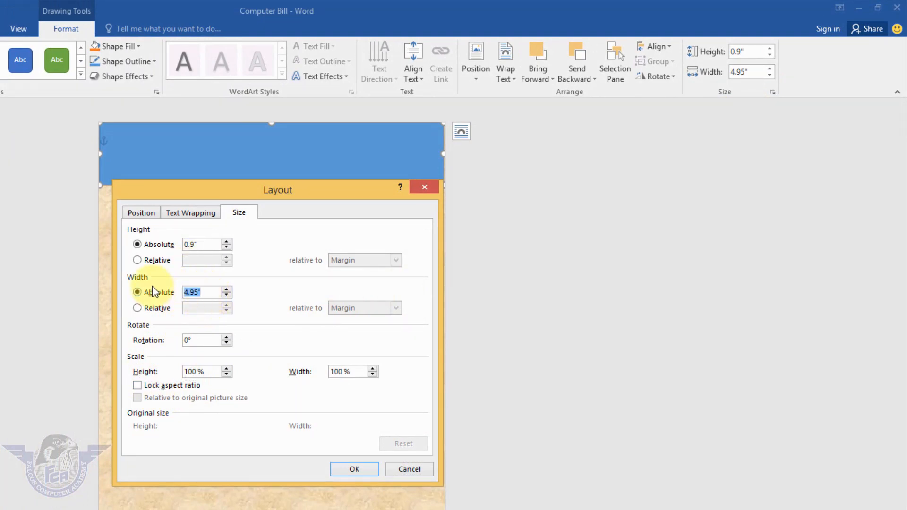
{"action": "left_click", "coordinate": [352, 469]}
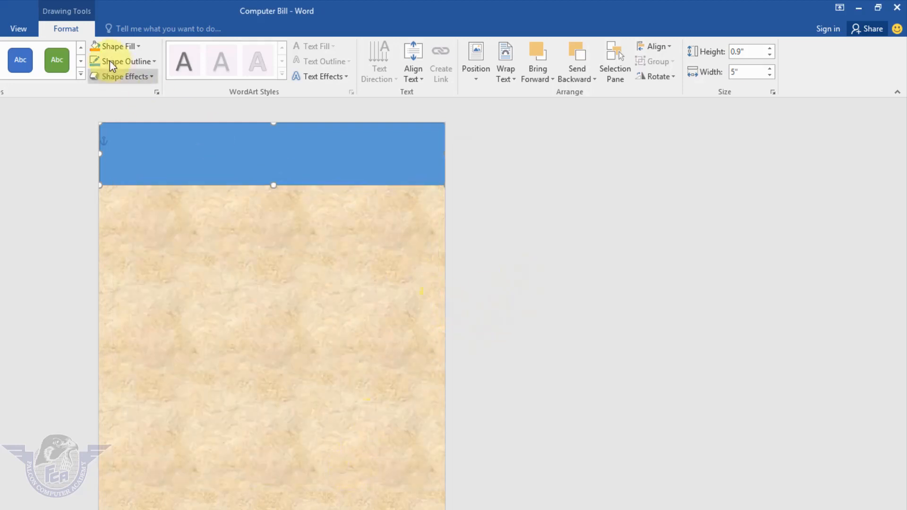
Remove the header rectangle's outline and align the rectangle horizontally on the page
{"action": "left_click", "coordinate": [135, 63]}
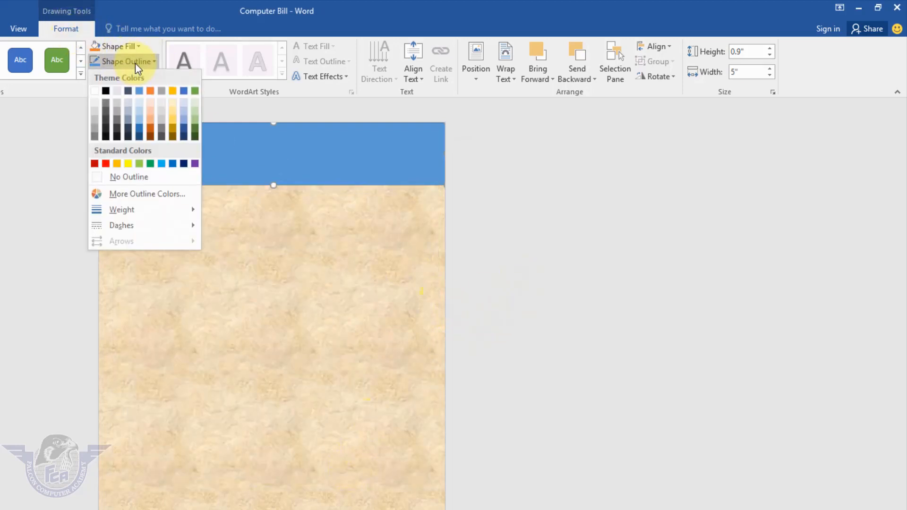
{"action": "left_click", "coordinate": [130, 177]}
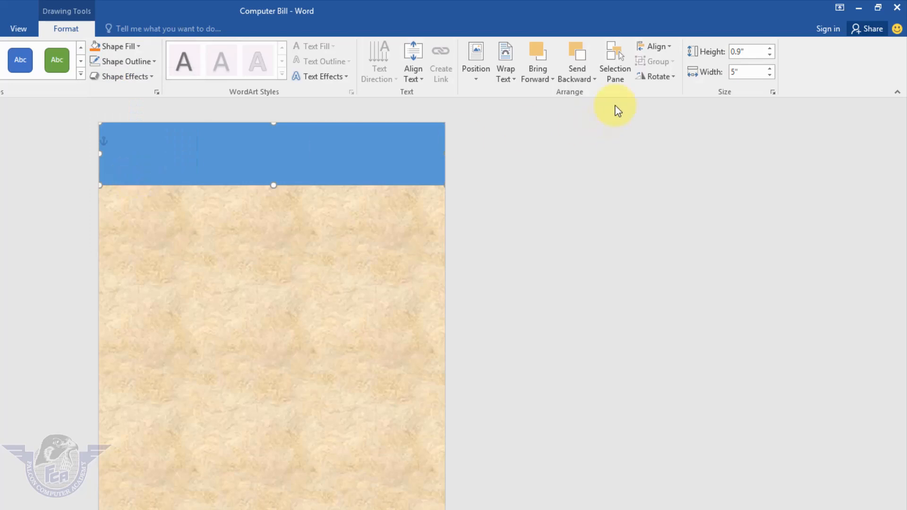
{"action": "left_click", "coordinate": [658, 47]}
{"action": "left_click", "coordinate": [675, 80]}
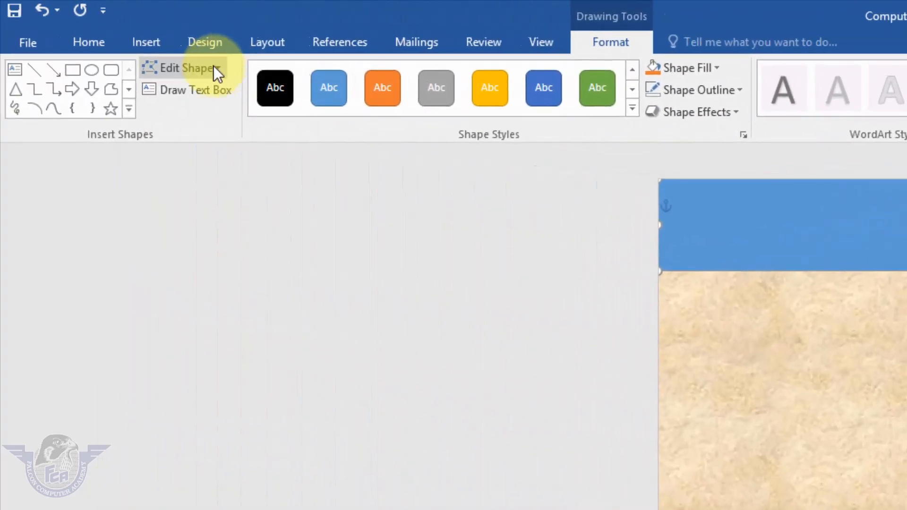
Edit the rectangle's points and delete its lower-left corner point so a triangle remains
{"action": "left_click", "coordinate": [214, 67]}
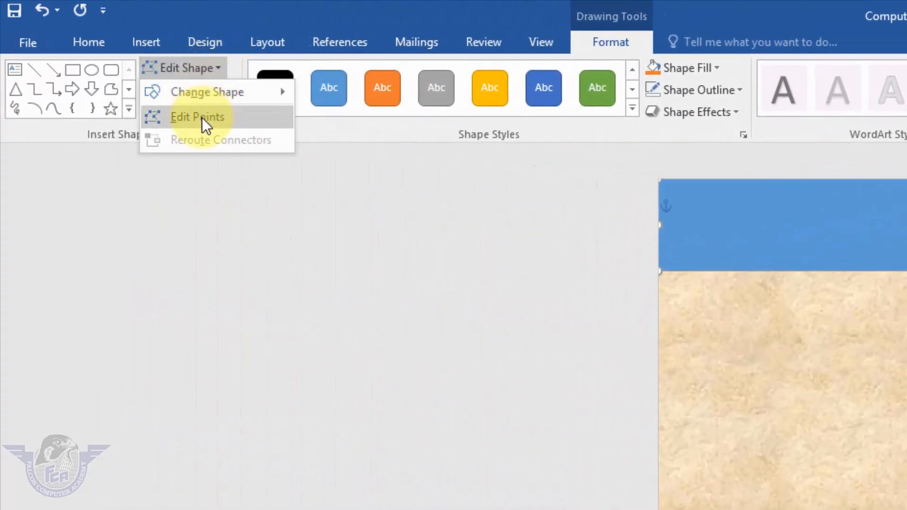
{"action": "left_click", "coordinate": [202, 118]}
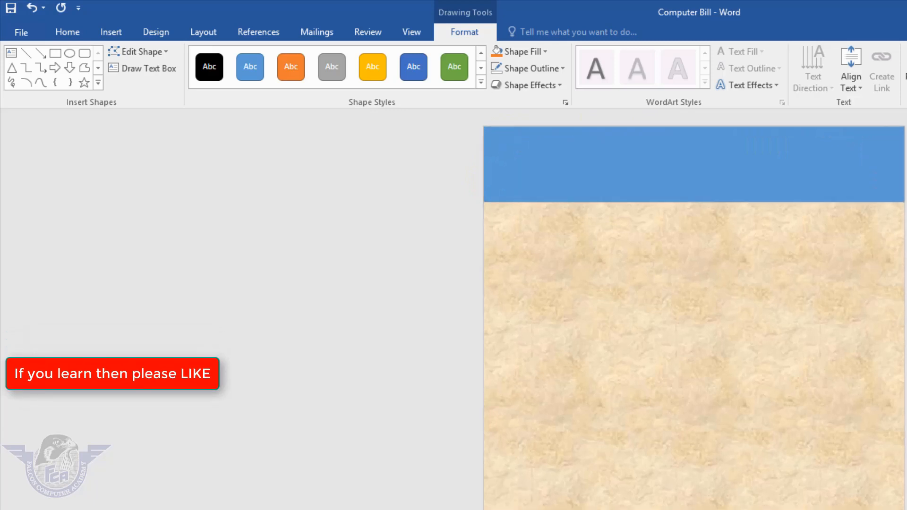
{"action": "scroll", "coordinate": [435, 324], "scroll_direction": "up", "scroll_amount": 13}
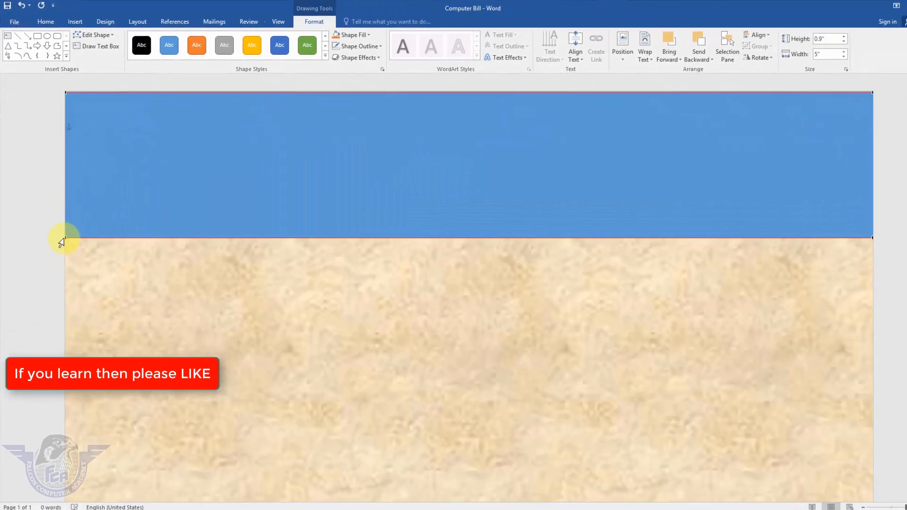
{"action": "left_click", "coordinate": [61, 241]}
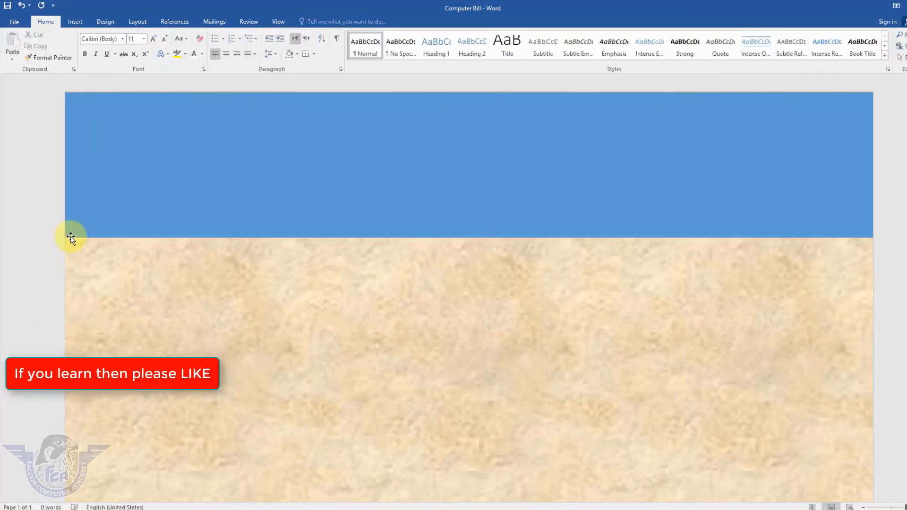
{"action": "left_click", "coordinate": [70, 234]}
{"action": "left_click", "coordinate": [96, 35]}
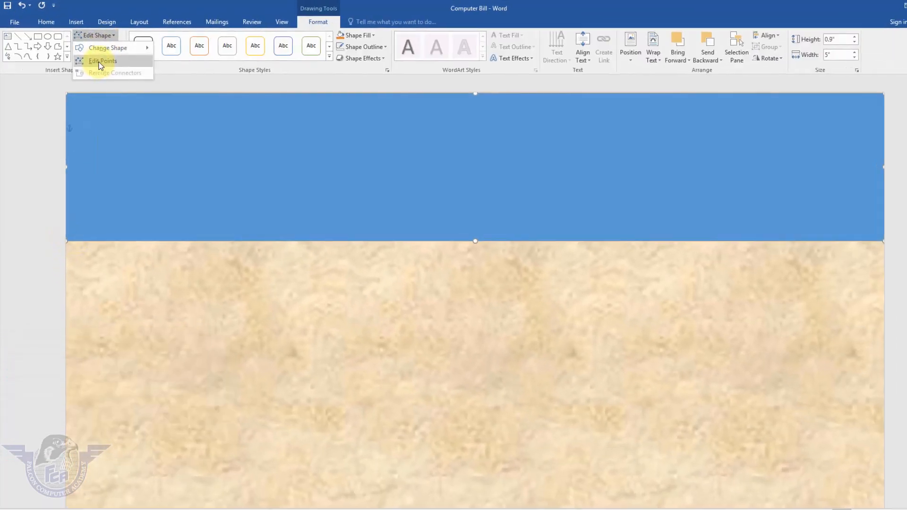
{"action": "left_click", "coordinate": [98, 61]}
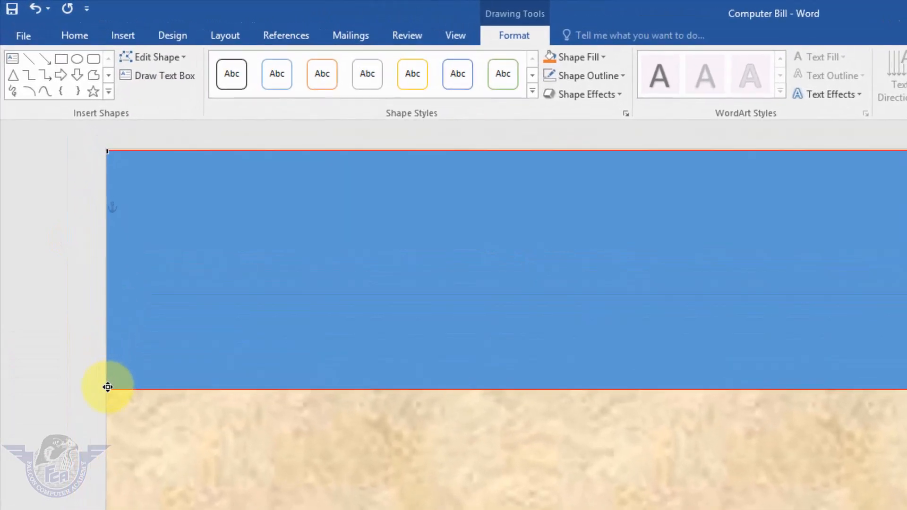
{"action": "right_click", "coordinate": [108, 387]}
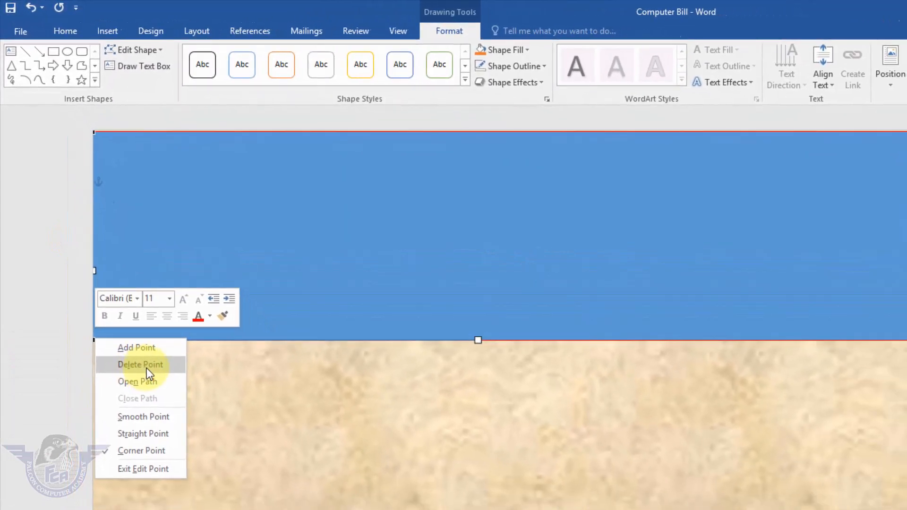
{"action": "left_click", "coordinate": [147, 382]}
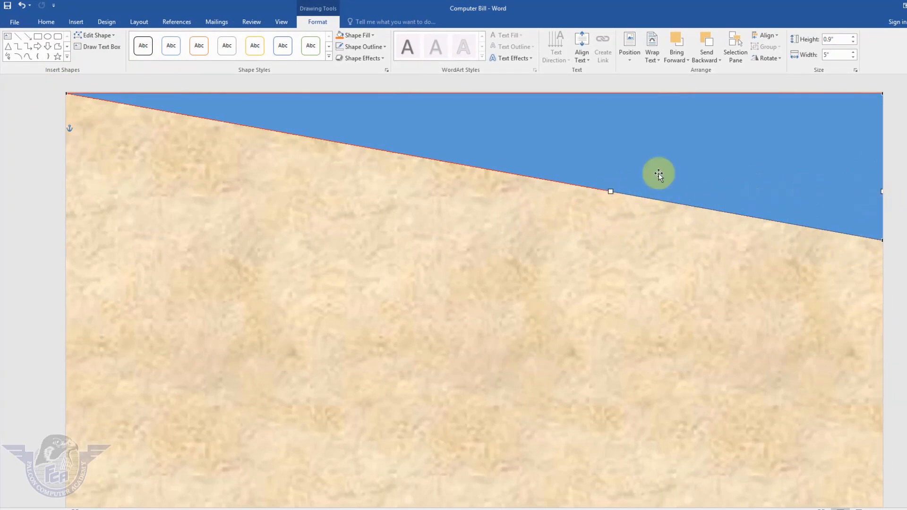
Bend the triangle's slanted edge into a smooth convex curve and lower its lower-right point until the shape is about 1.53" high
{"action": "left_click_drag", "start_coordinate": [611, 192], "coordinate": [703, 94]}
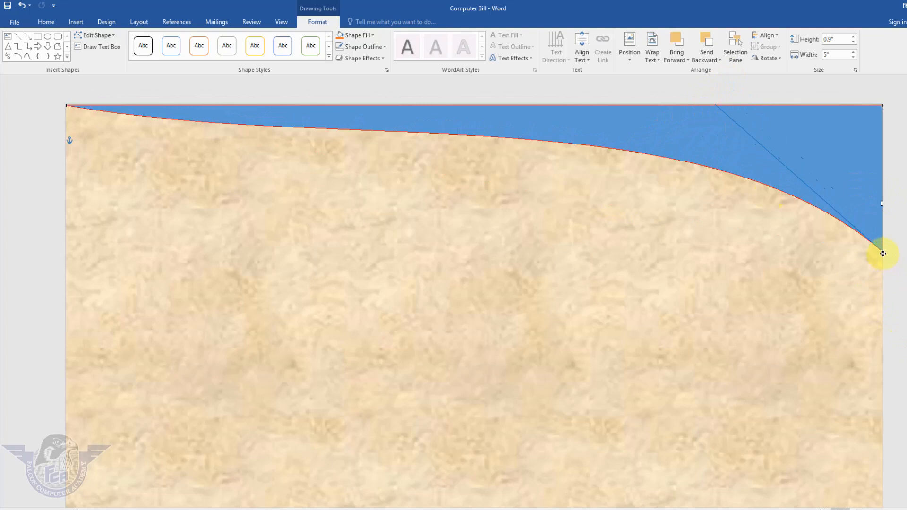
{"action": "left_click_drag", "start_coordinate": [883, 254], "coordinate": [880, 342]}
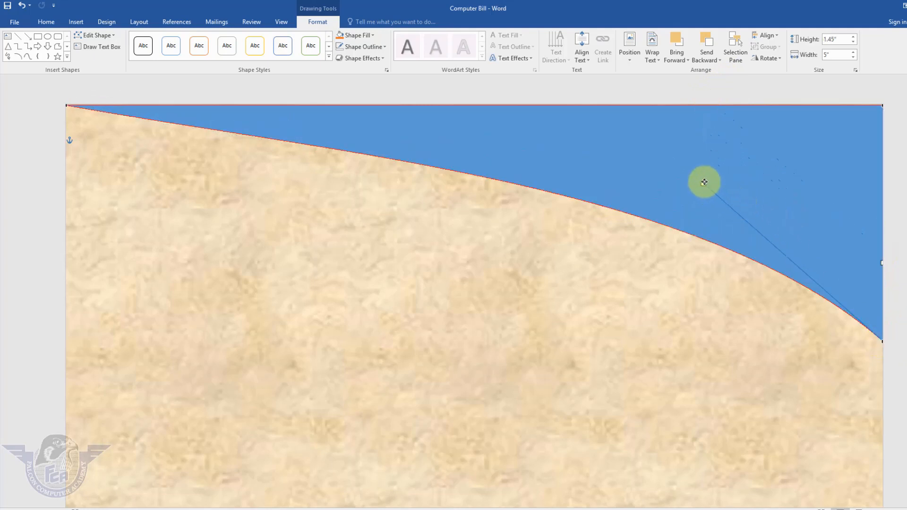
{"action": "left_click_drag", "start_coordinate": [704, 182], "coordinate": [767, 143]}
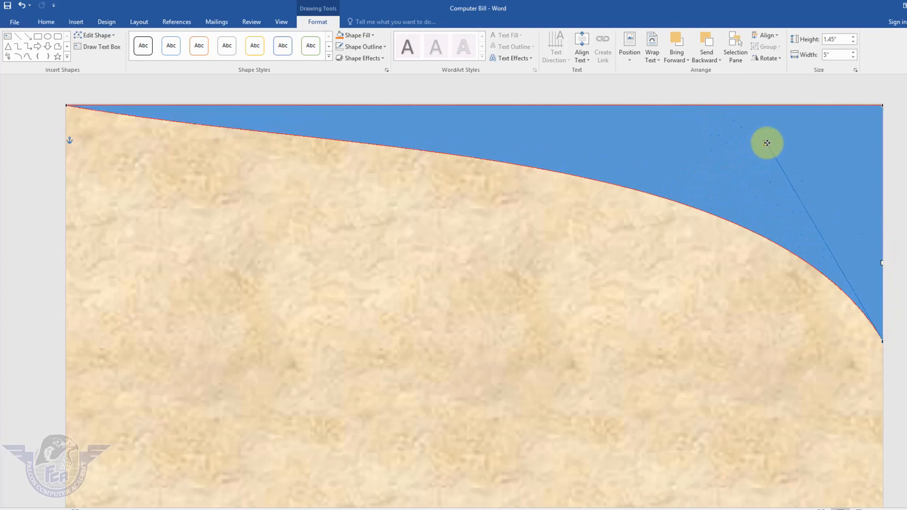
{"action": "left_click", "coordinate": [67, 106]}
{"action": "left_click_drag", "start_coordinate": [338, 150], "coordinate": [346, 120]}
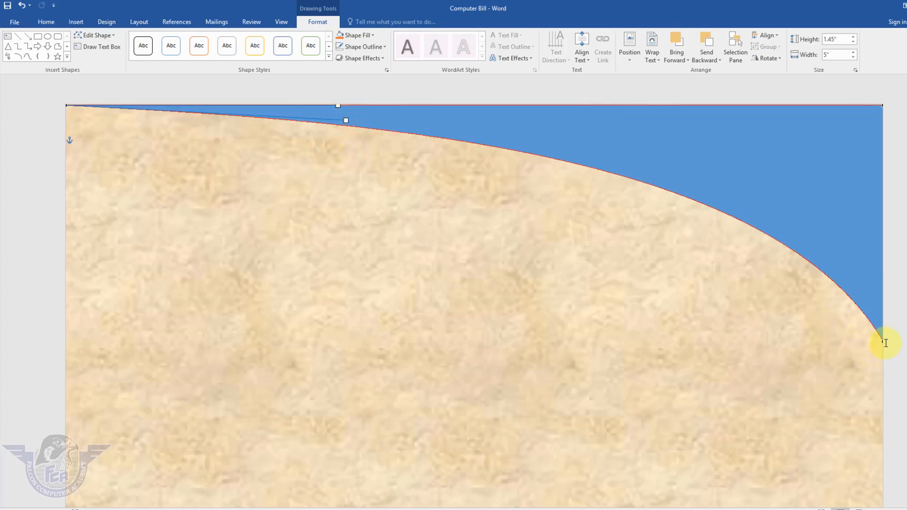
{"action": "left_click_drag", "start_coordinate": [880, 342], "coordinate": [881, 356]}
Duplicate the curved header shape and shrink the copy to about 4.5" wide and 1.24" high
{"action": "key", "text": "ctrl+d"}
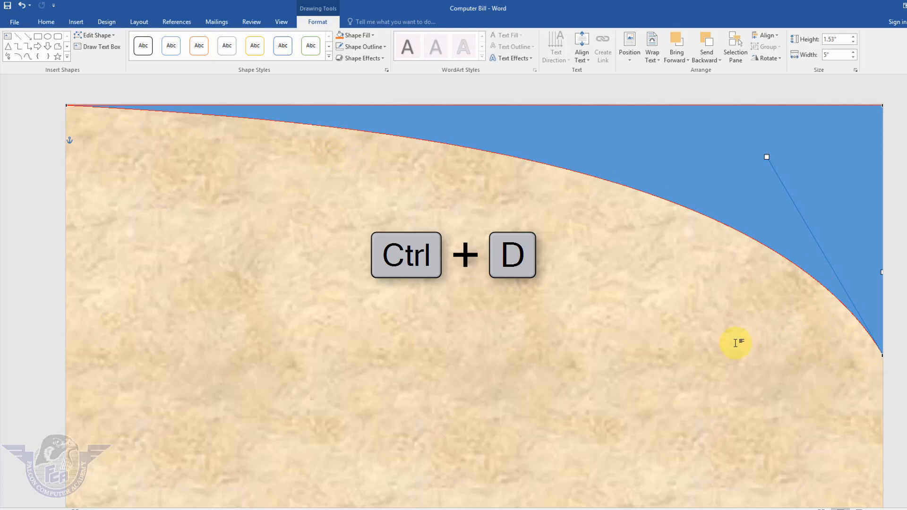
{"action": "key", "text": "ctrl+d"}
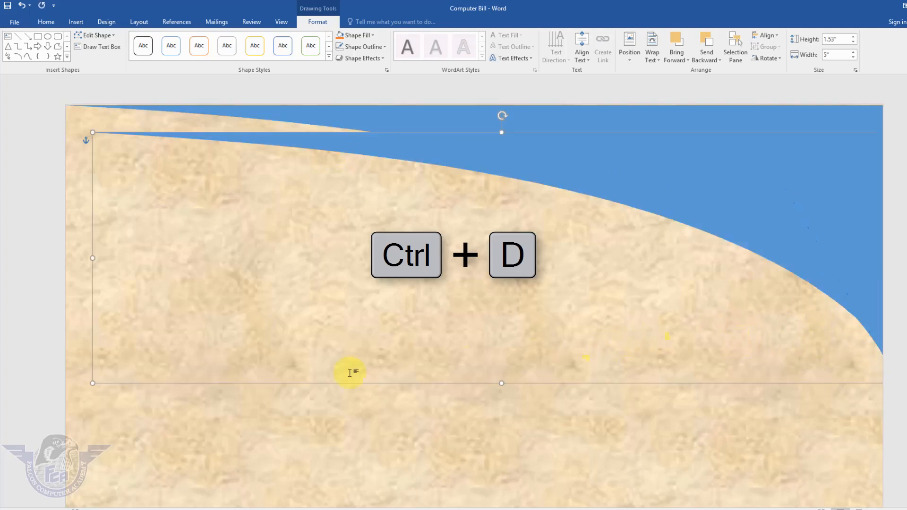
{"action": "left_click_drag", "start_coordinate": [92, 382], "coordinate": [174, 336]}
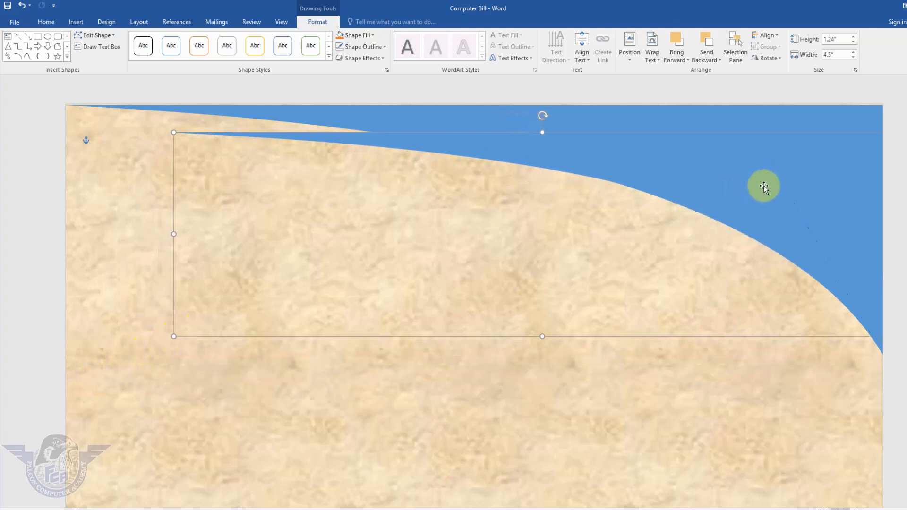
Fill the copy with standard Blue and fit it against the page's upper-right corner at about 4.87" wide and 1.49" high
{"action": "left_click", "coordinate": [373, 36]}
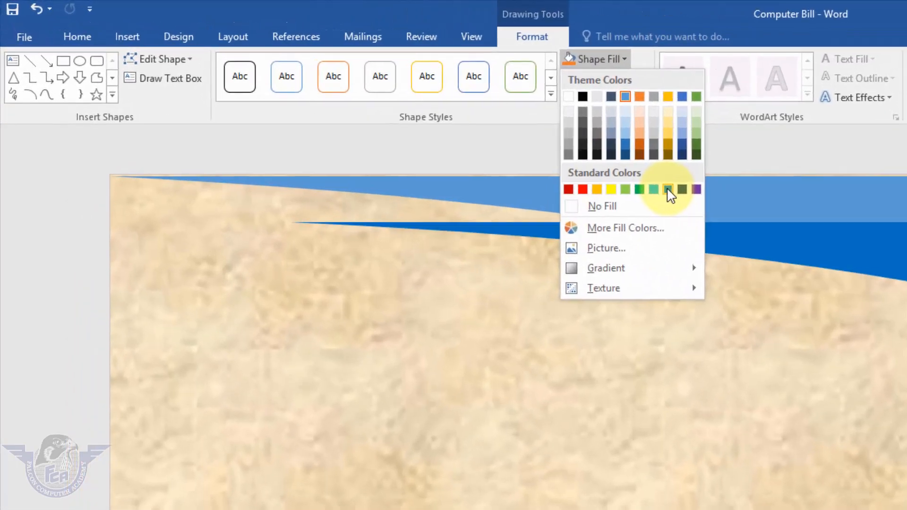
{"action": "left_click", "coordinate": [399, 113]}
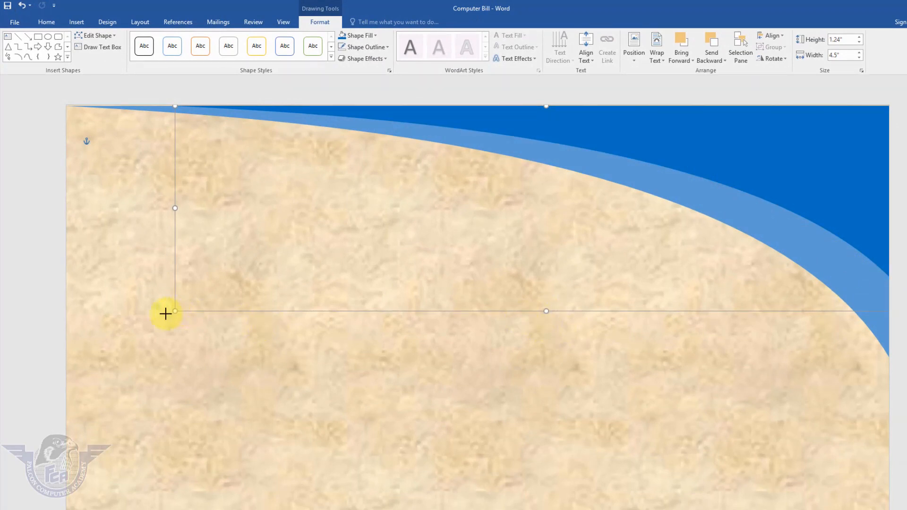
{"action": "left_click_drag", "start_coordinate": [165, 314], "coordinate": [115, 352]}
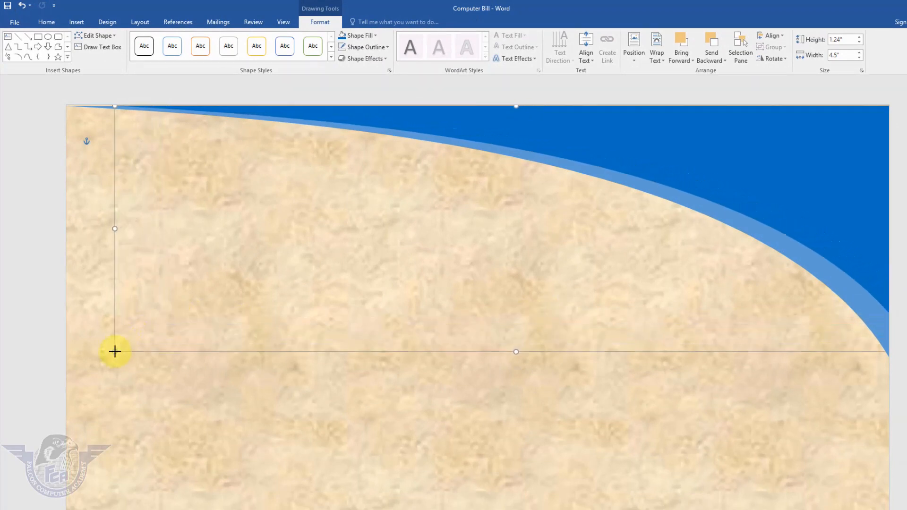
Give the light blue curved shape behind a linear gradient fill and spread out its middle stops, placing one at 76%
{"action": "left_click", "coordinate": [871, 324]}
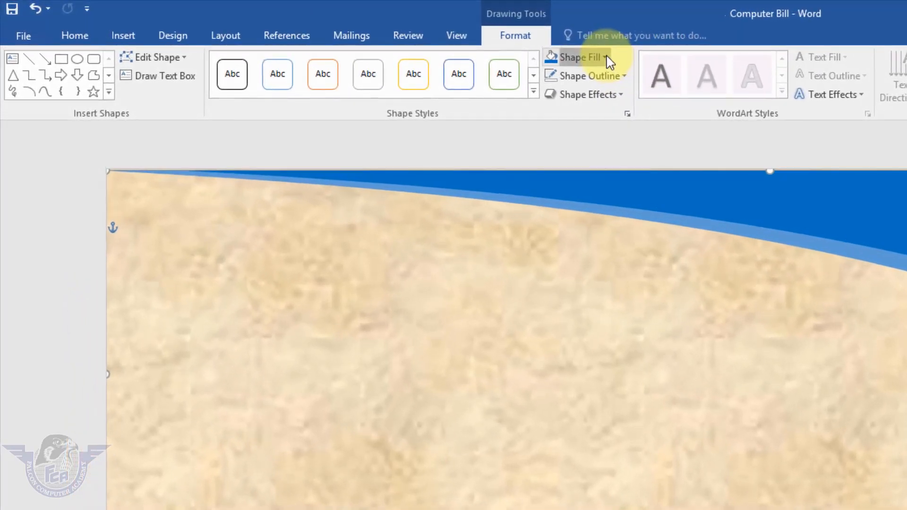
{"action": "left_click", "coordinate": [606, 58]}
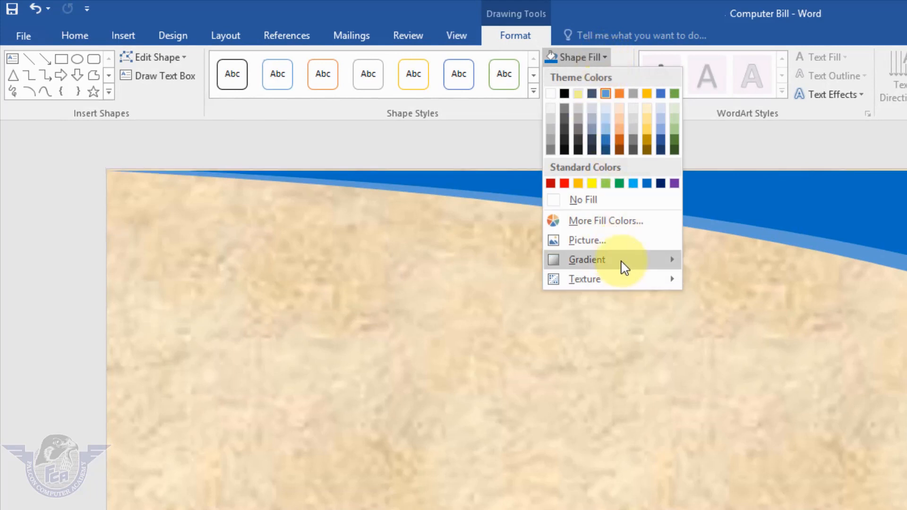
{"action": "mouse_move", "coordinate": [625, 268]}
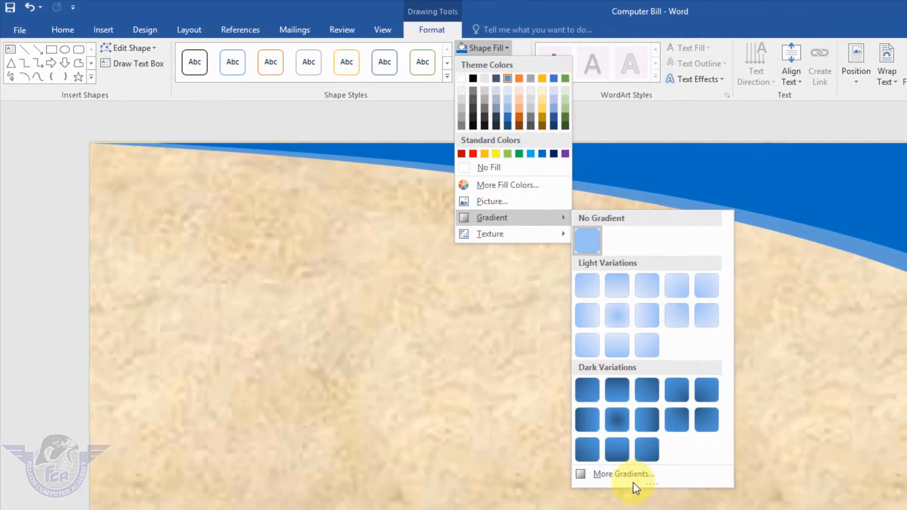
{"action": "left_click", "coordinate": [624, 474]}
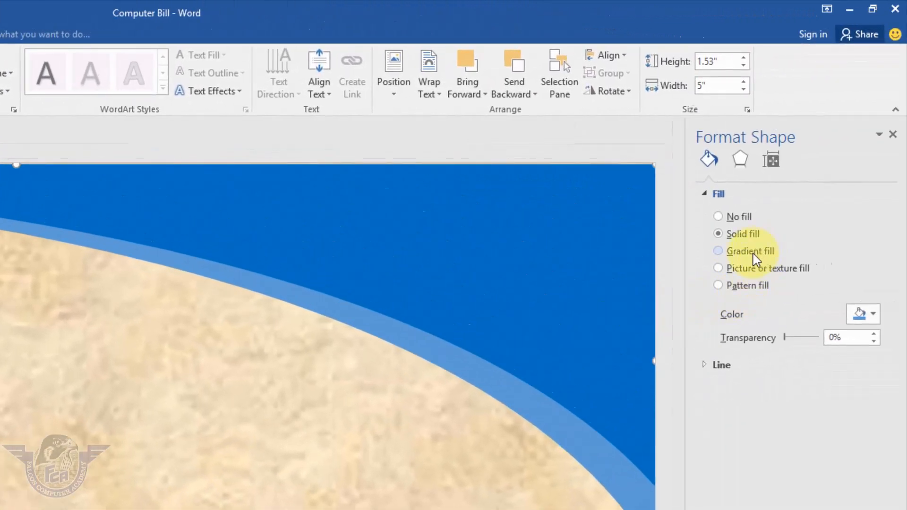
{"action": "left_click", "coordinate": [755, 253]}
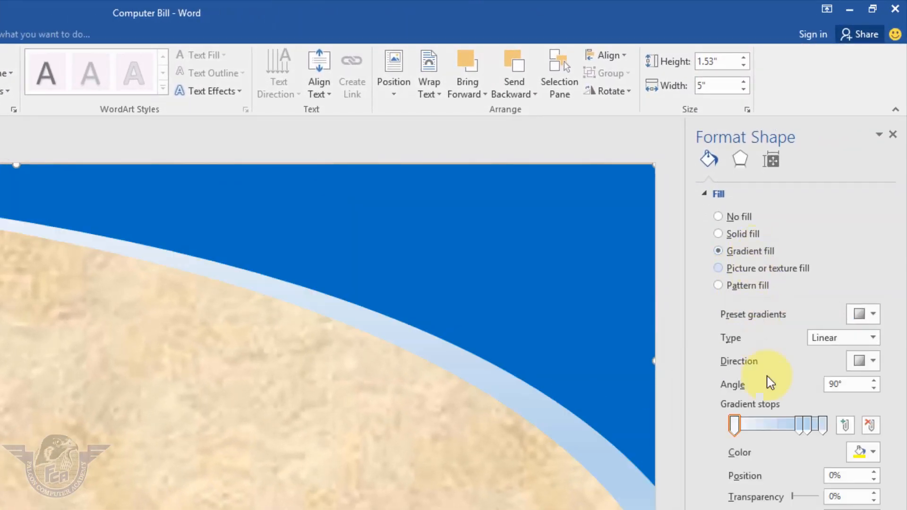
{"action": "mouse_move", "coordinate": [798, 425]}
{"action": "left_mouse_down"}
{"action": "mouse_move", "coordinate": [773, 431]}
{"action": "mouse_move", "coordinate": [800, 428]}
{"action": "left_mouse_up"}
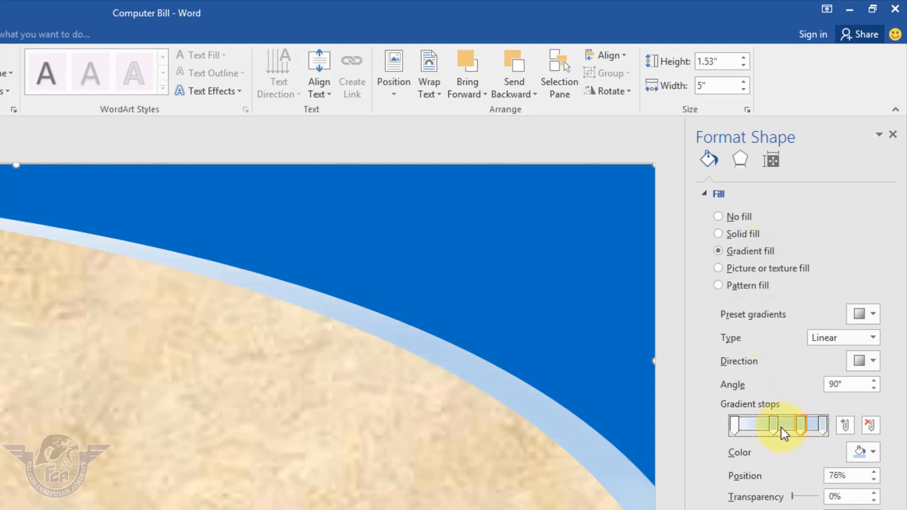
Set the first gradient stop, at position 0%, to the medium blue theme color
{"action": "left_click", "coordinate": [733, 428]}
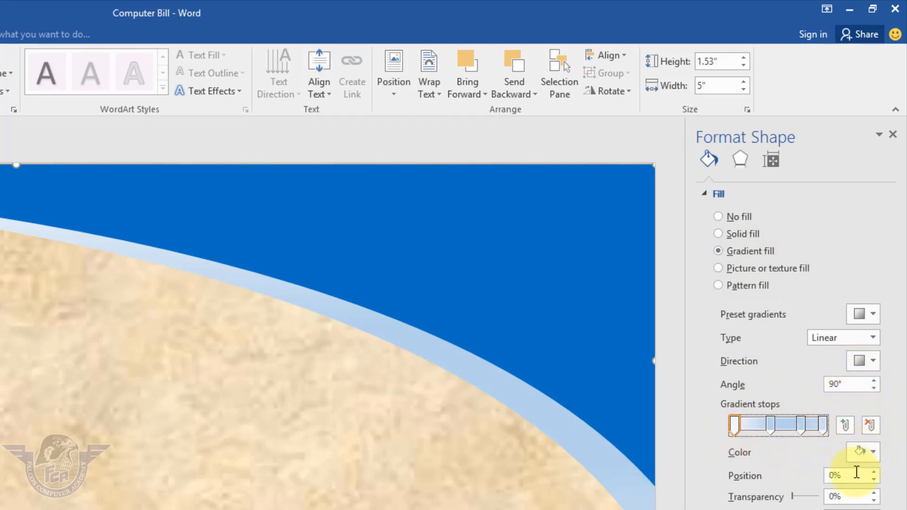
{"action": "left_click", "coordinate": [875, 453]}
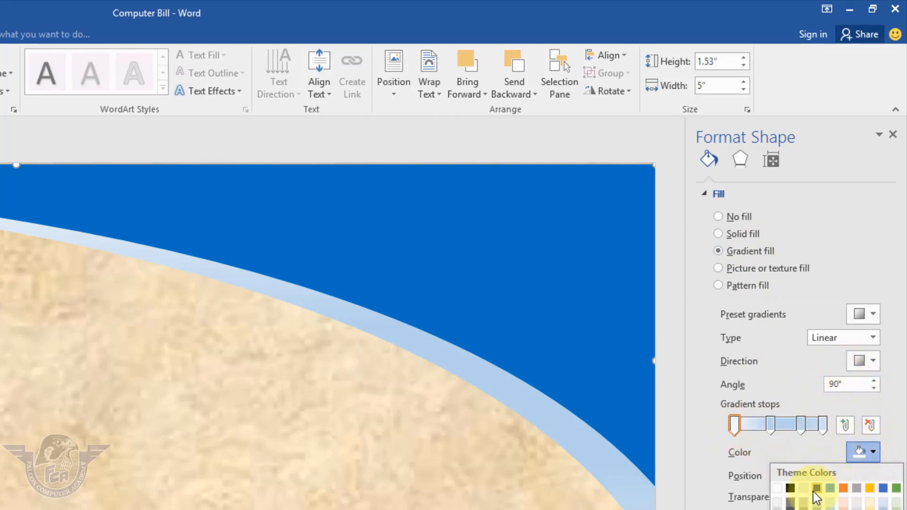
{"action": "left_click", "coordinate": [827, 489]}
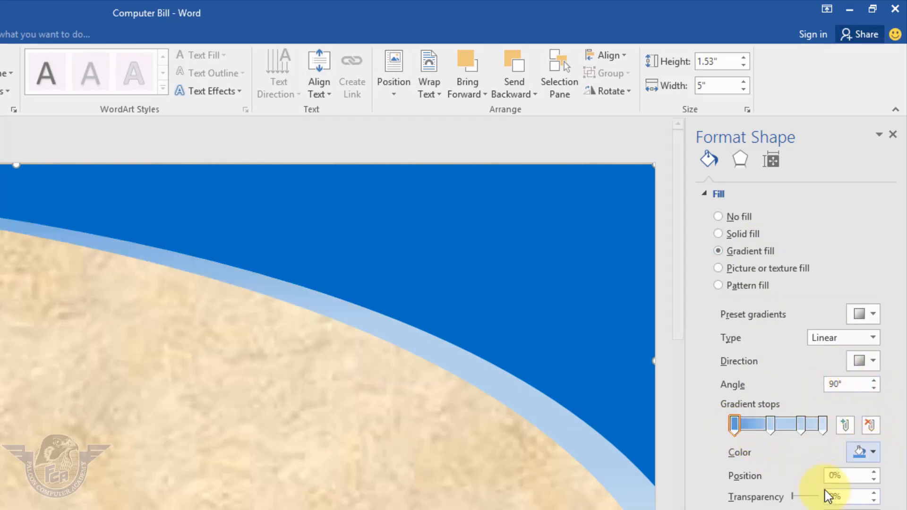
Set the light blue shape's second gradient stop, at position 41%, to black
{"action": "left_click", "coordinate": [771, 427]}
{"action": "left_click", "coordinate": [872, 453]}
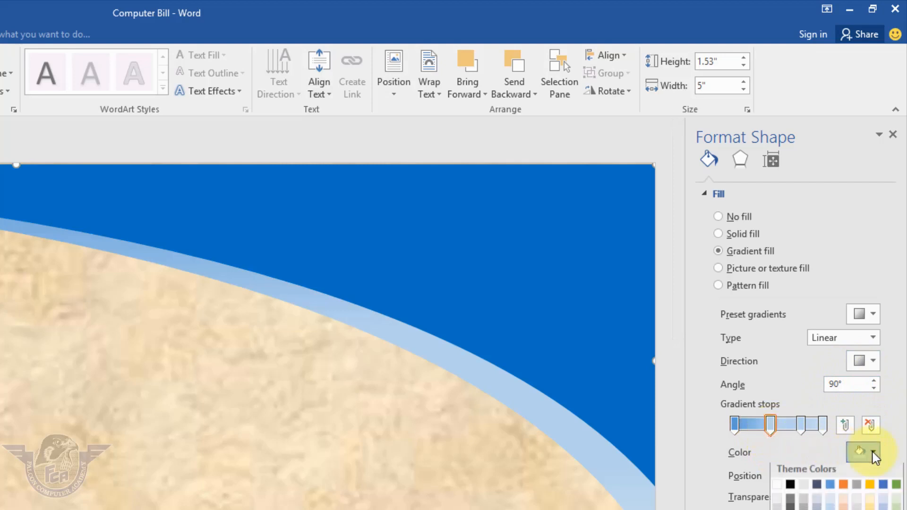
{"action": "left_click", "coordinate": [789, 488]}
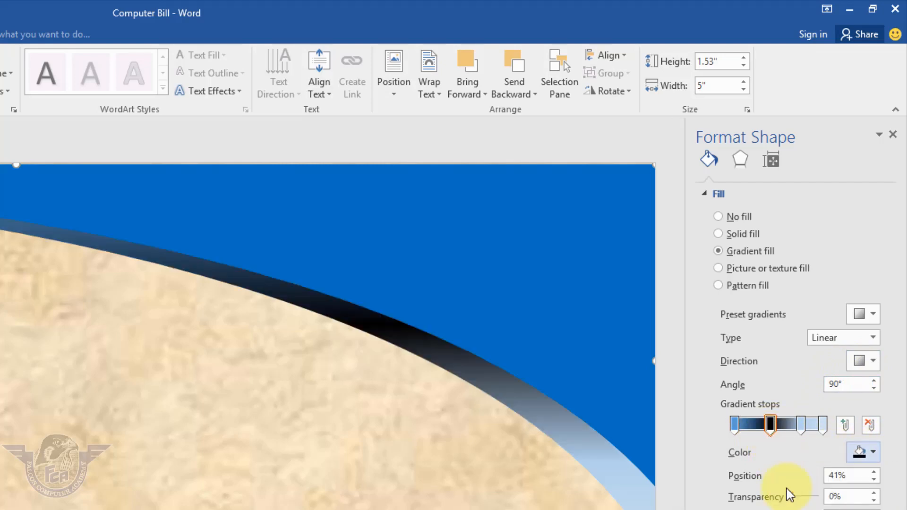
Set the gradient stops at positions 76% and 0% to standard Light Blue
{"action": "left_click", "coordinate": [802, 425]}
{"action": "left_click", "coordinate": [872, 453]}
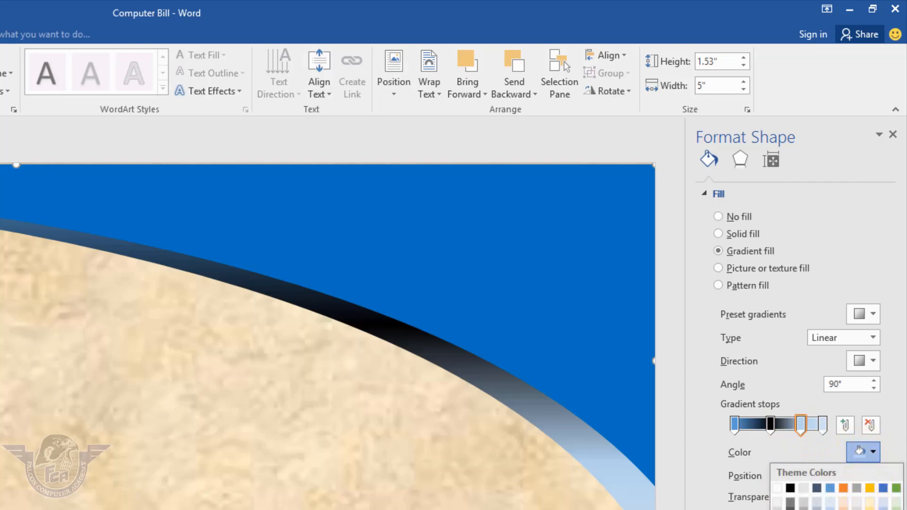
{"action": "left_click", "coordinate": [869, 401]}
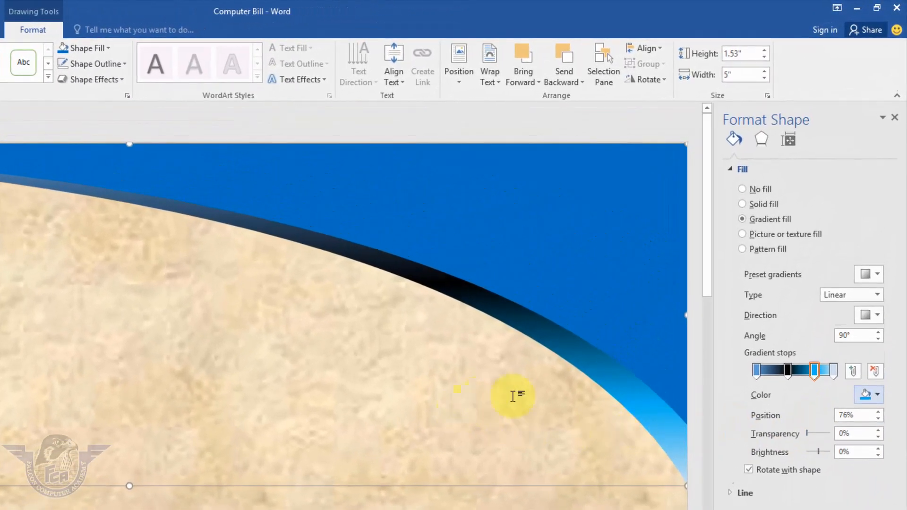
{"action": "left_click", "coordinate": [756, 370]}
{"action": "left_click", "coordinate": [874, 399]}
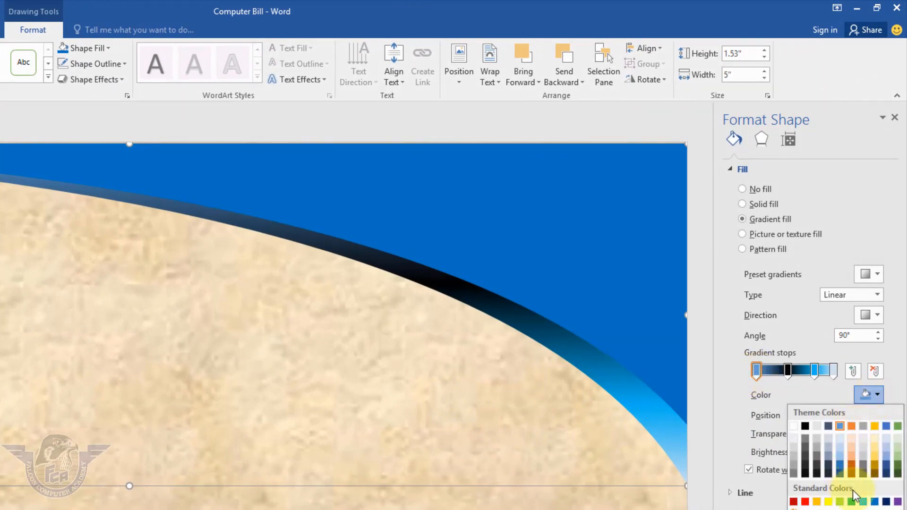
{"action": "left_click", "coordinate": [861, 505]}
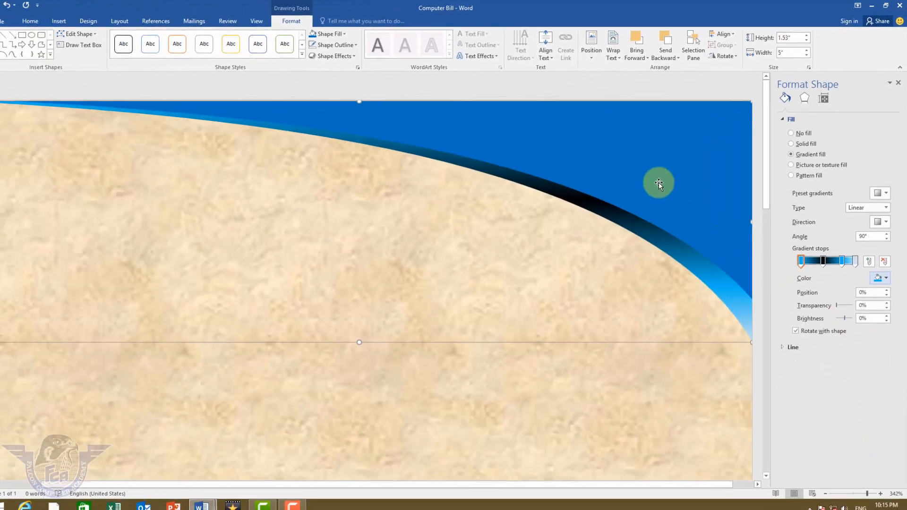
Apply an outer shadow offset to the bottom to the solid blue curved shape in front
{"action": "left_click", "coordinate": [869, 485]}
{"action": "left_click_drag", "start_coordinate": [866, 489], "coordinate": [855, 488]}
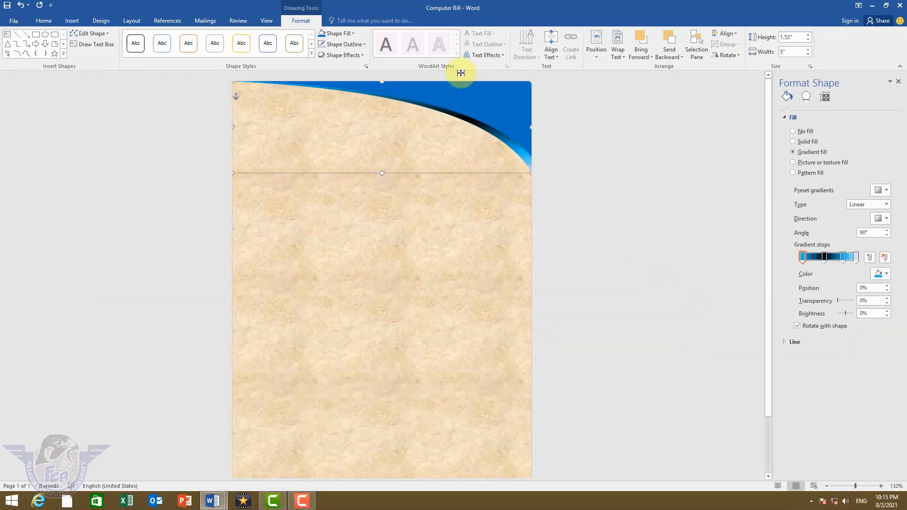
{"action": "left_click", "coordinate": [486, 107]}
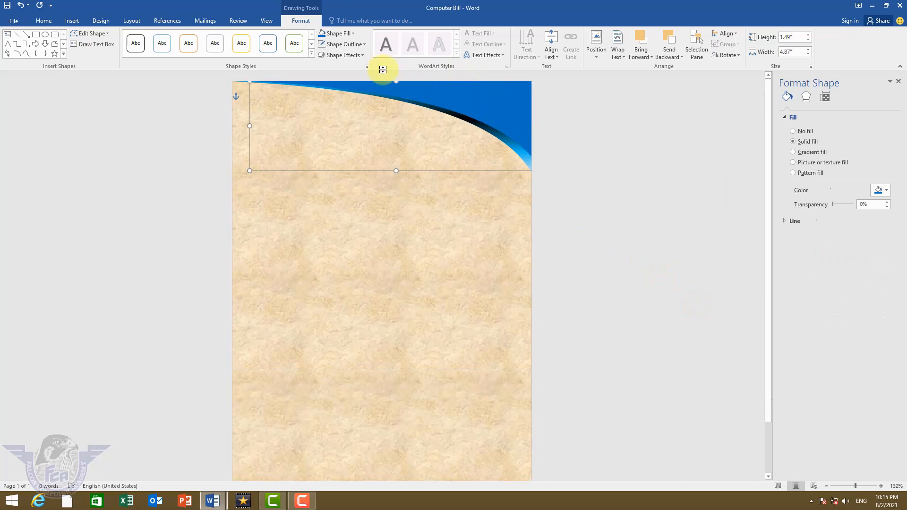
{"action": "left_click", "coordinate": [338, 33]}
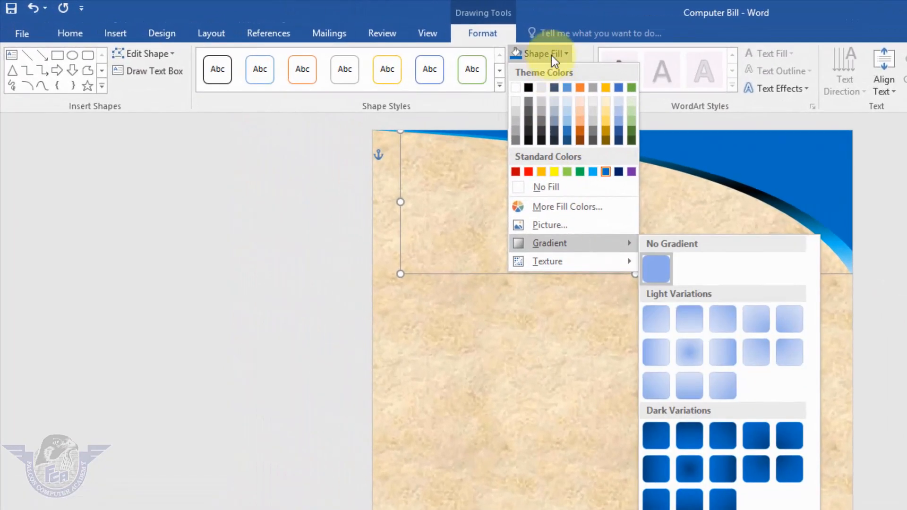
{"action": "left_click", "coordinate": [338, 33]}
{"action": "left_click", "coordinate": [561, 92]}
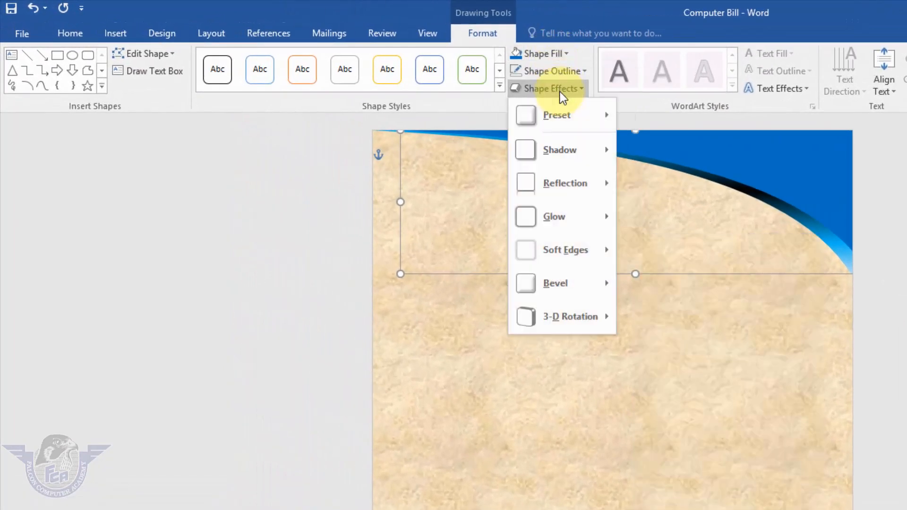
{"action": "mouse_move", "coordinate": [576, 156]}
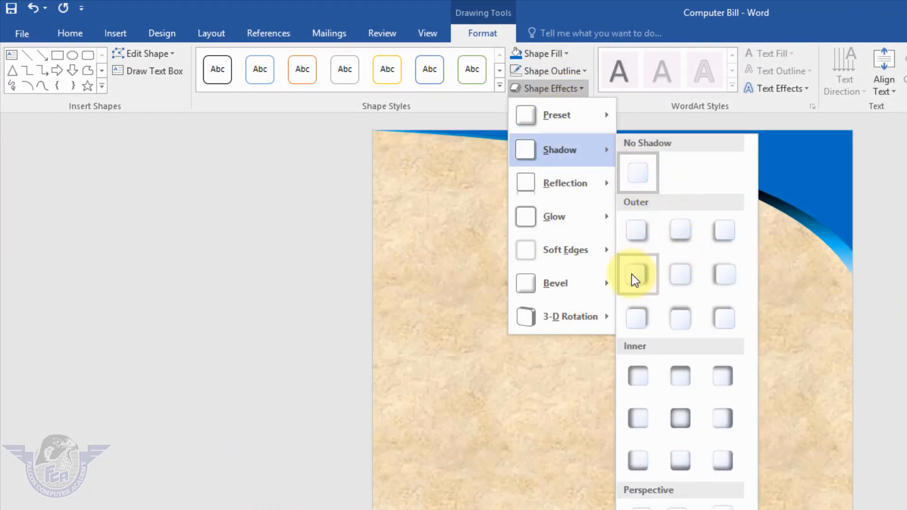
{"action": "left_click", "coordinate": [678, 229]}
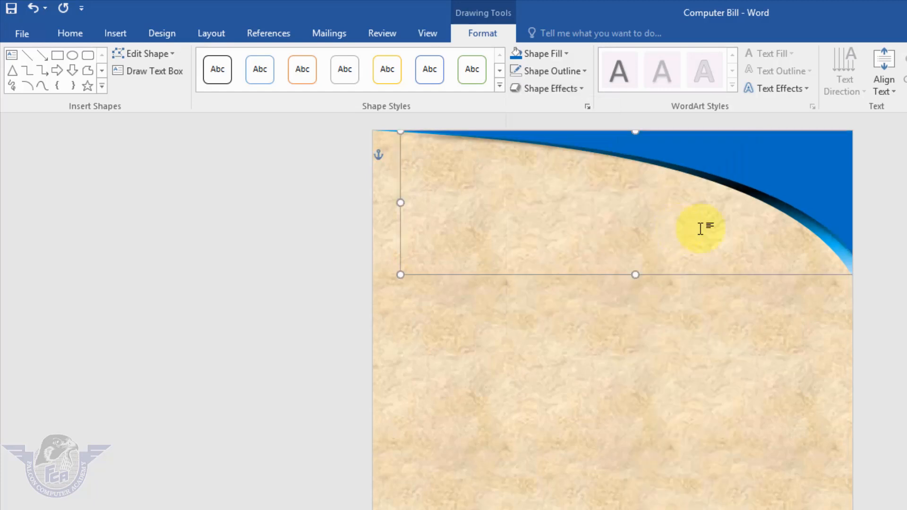
{"action": "left_click", "coordinate": [885, 203]}
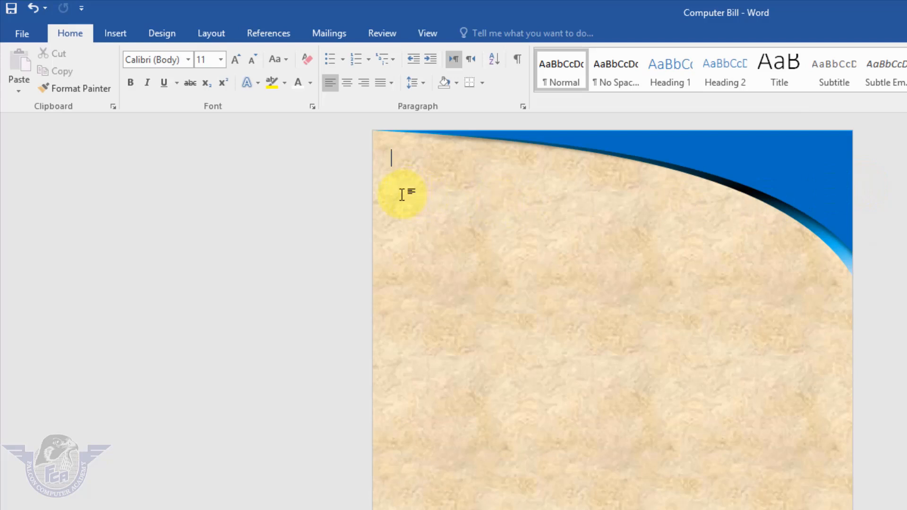
Insert WordArt in the gray inner-shadow style reading "New Age"
{"action": "left_click", "coordinate": [110, 33]}
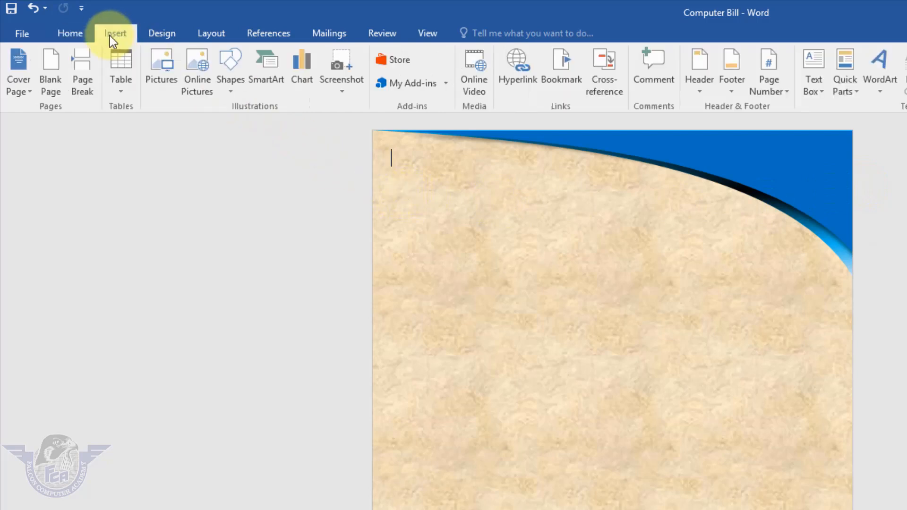
{"action": "left_click", "coordinate": [881, 94]}
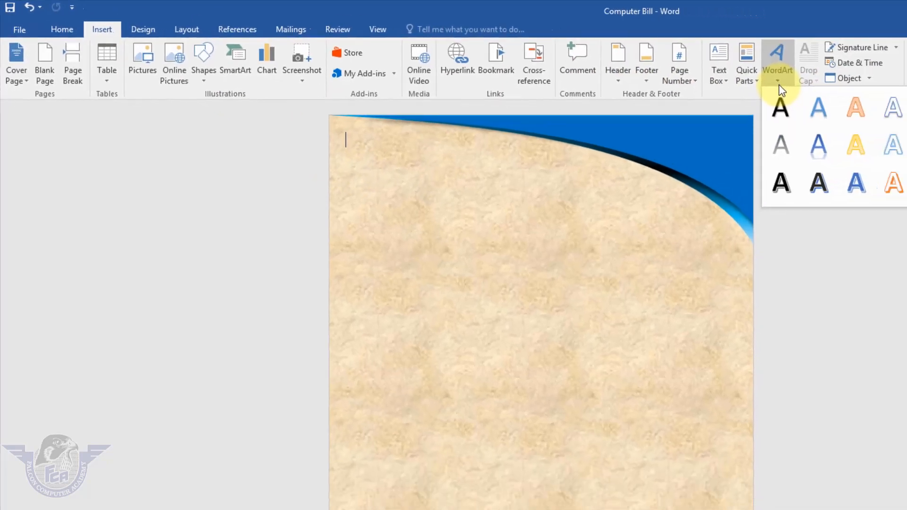
{"action": "left_click", "coordinate": [839, 163]}
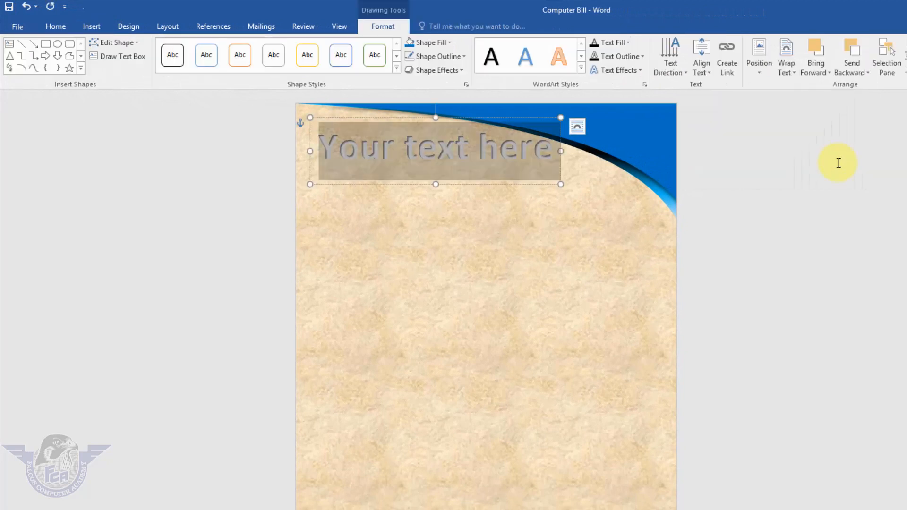
{"action": "type", "text": "New Age"}
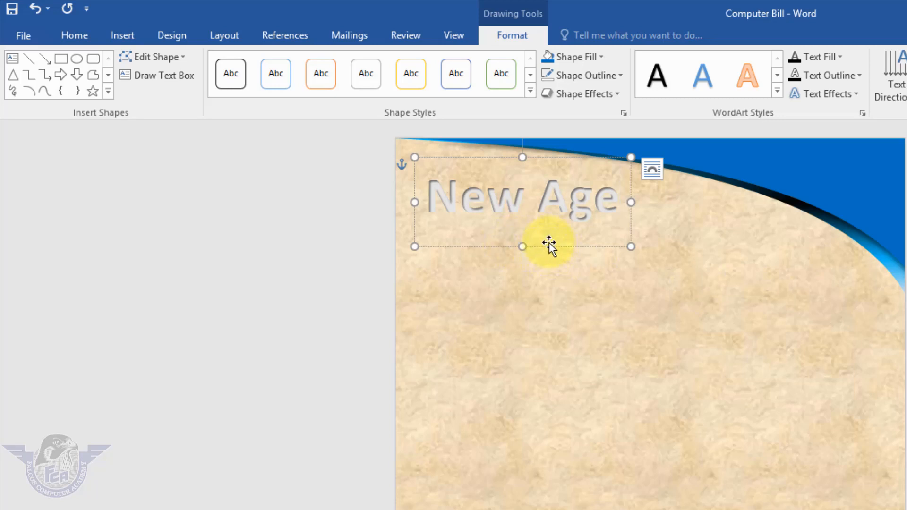
Move the "New Age" title slightly down and left near the page's upper-left corner and fill its text with black
{"action": "mouse_move", "coordinate": [548, 244]}
{"action": "left_mouse_down"}
{"action": "mouse_move", "coordinate": [551, 255]}
{"action": "mouse_move", "coordinate": [541, 254]}
{"action": "left_mouse_up"}
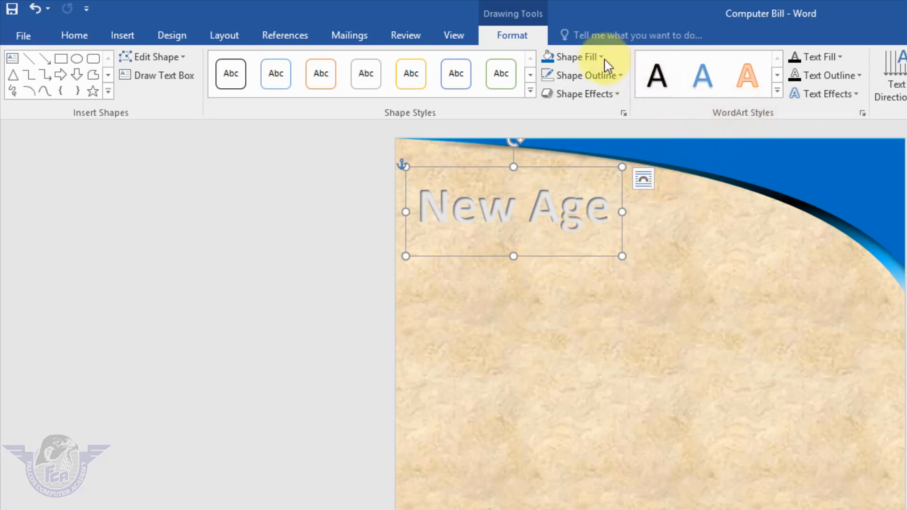
{"action": "left_click", "coordinate": [836, 58]}
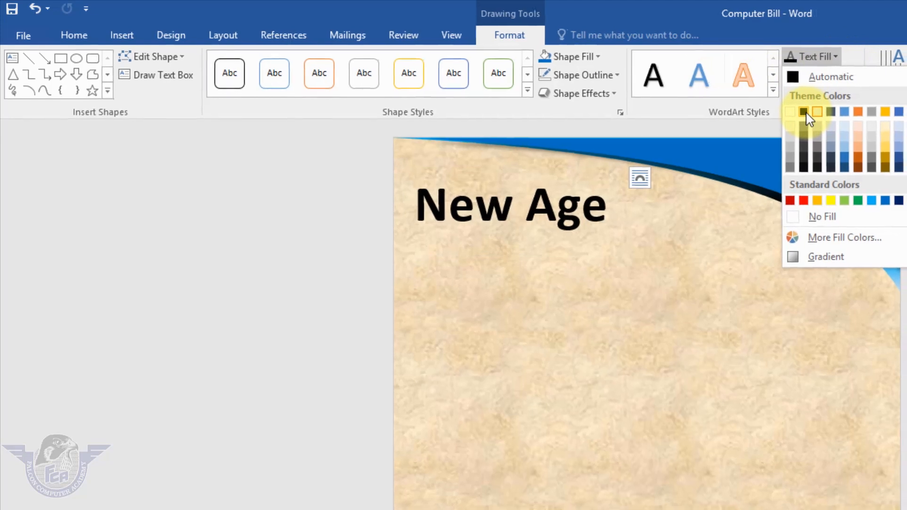
{"action": "left_click", "coordinate": [809, 113]}
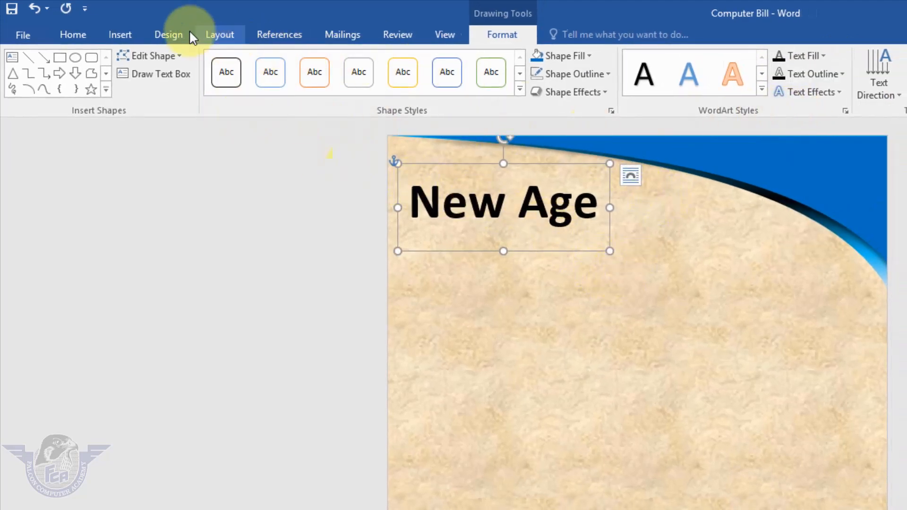
Draw a text box directly beneath the "New Age" title and enter "Computer Technology" in it
{"action": "left_click", "coordinate": [125, 35]}
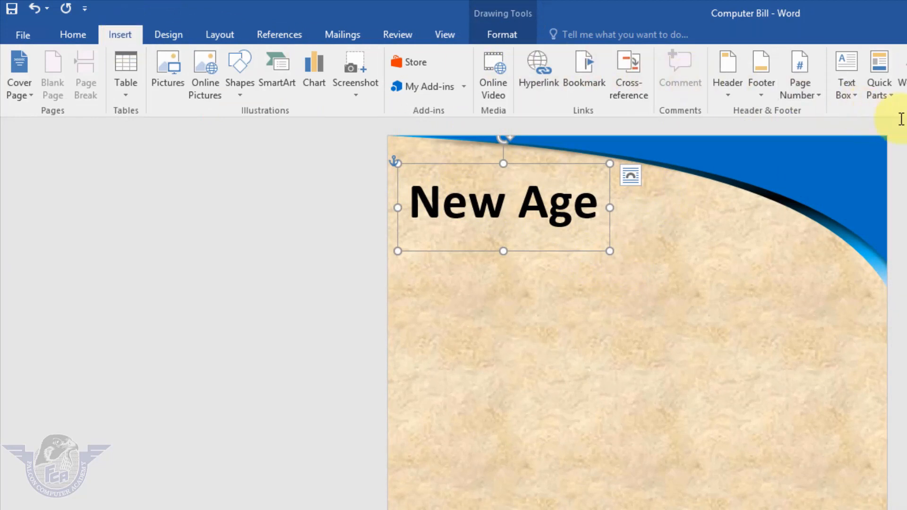
{"action": "left_click", "coordinate": [859, 97]}
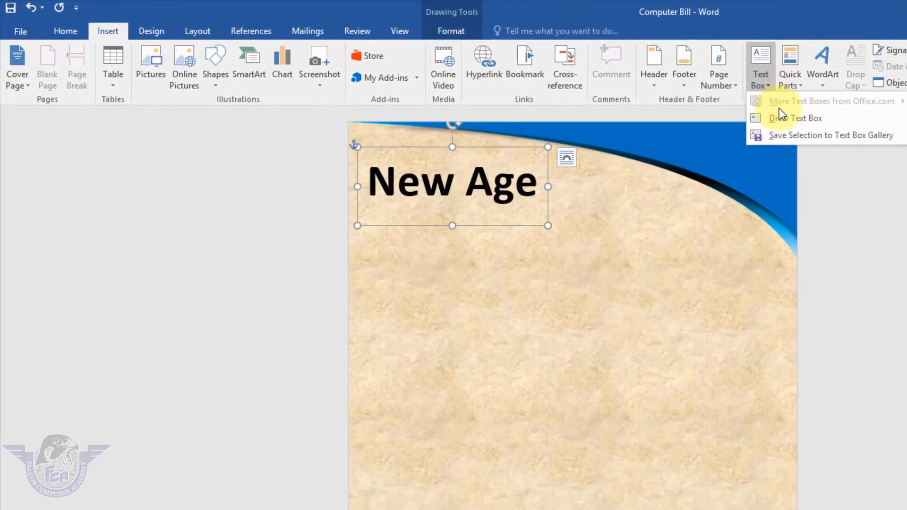
{"action": "left_click", "coordinate": [863, 130]}
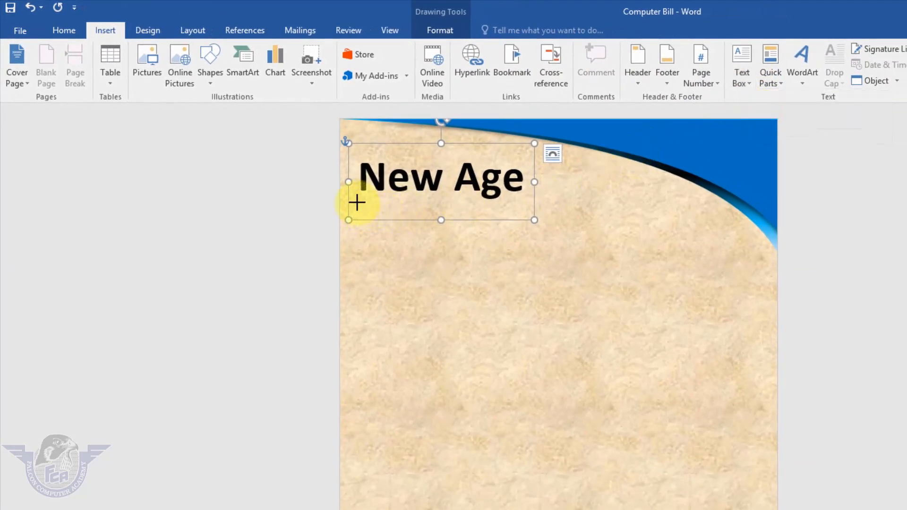
{"action": "left_click_drag", "start_coordinate": [357, 203], "coordinate": [529, 241]}
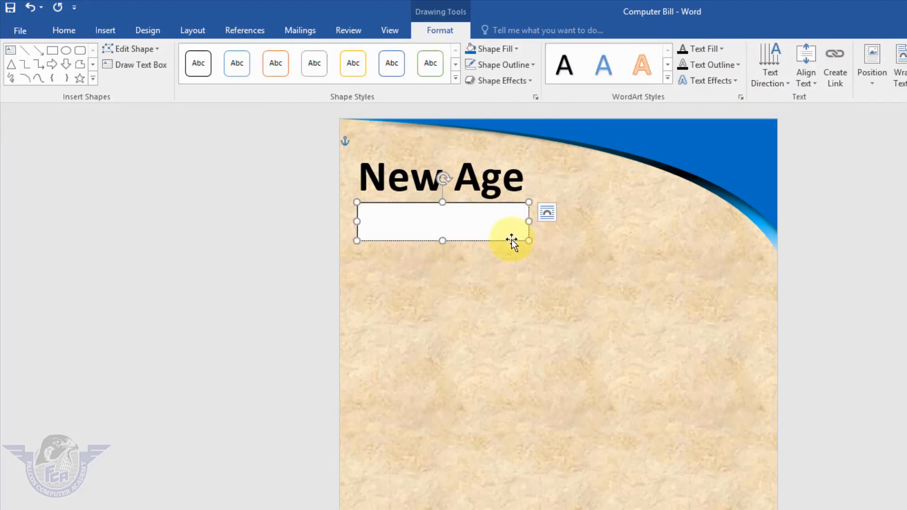
{"action": "type", "text": "Computer Te4"}
{"action": "key", "text": "BackSpace"}
{"action": "type", "text": "chnology"}
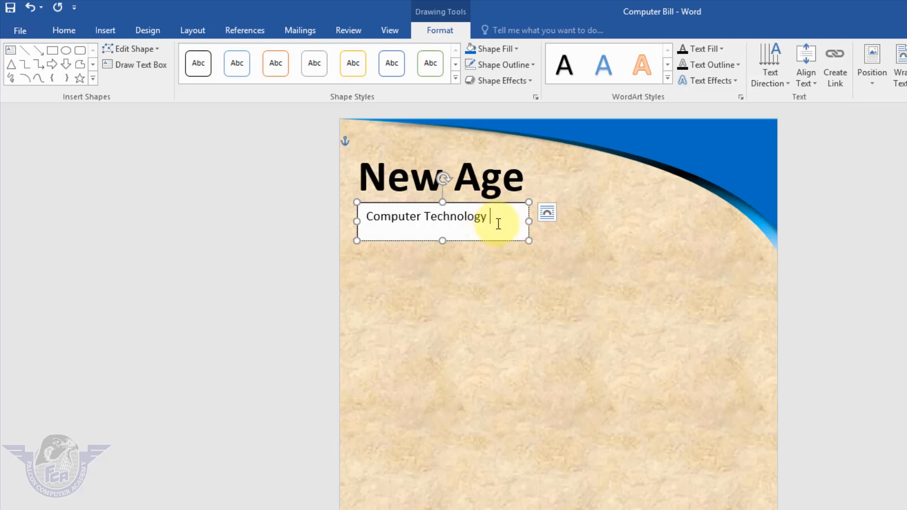
Enlarge the "Computer Technology" text to 14 pt and widen its box so the text fits on one line
{"action": "left_click_drag", "start_coordinate": [497, 219], "coordinate": [350, 236]}
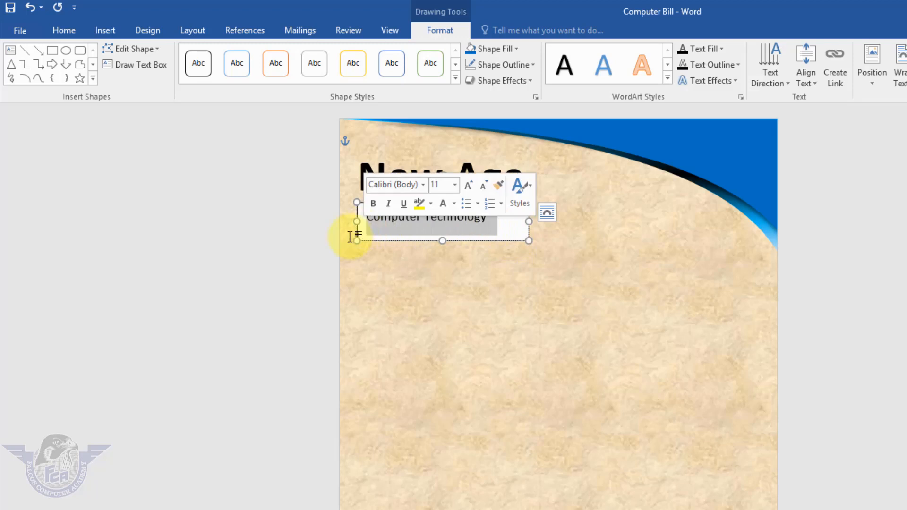
{"action": "left_click", "coordinate": [65, 36]}
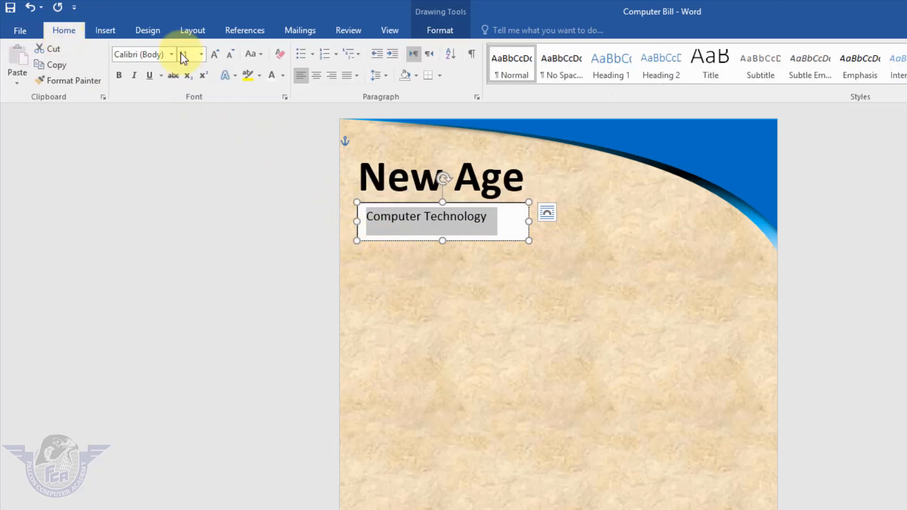
{"action": "left_click", "coordinate": [217, 53]}
{"action": "left_click", "coordinate": [217, 53]}
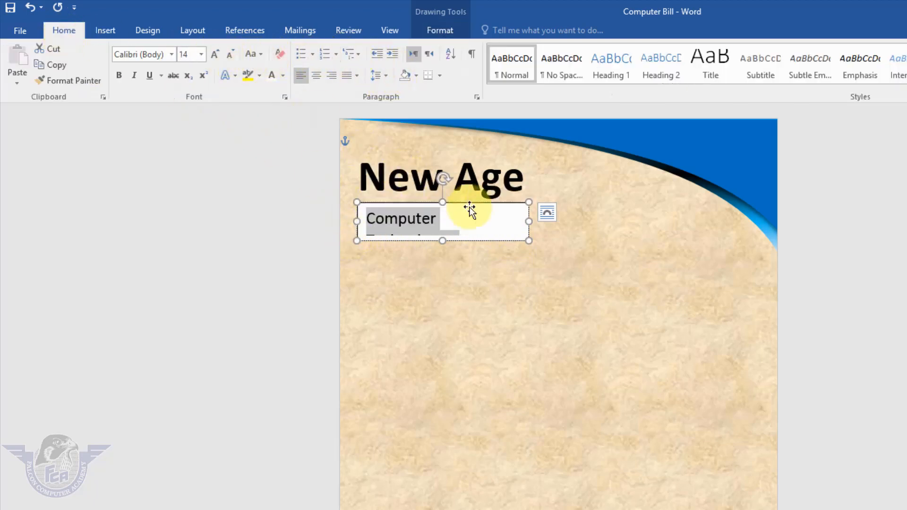
{"action": "left_click_drag", "start_coordinate": [529, 242], "coordinate": [534, 240]}
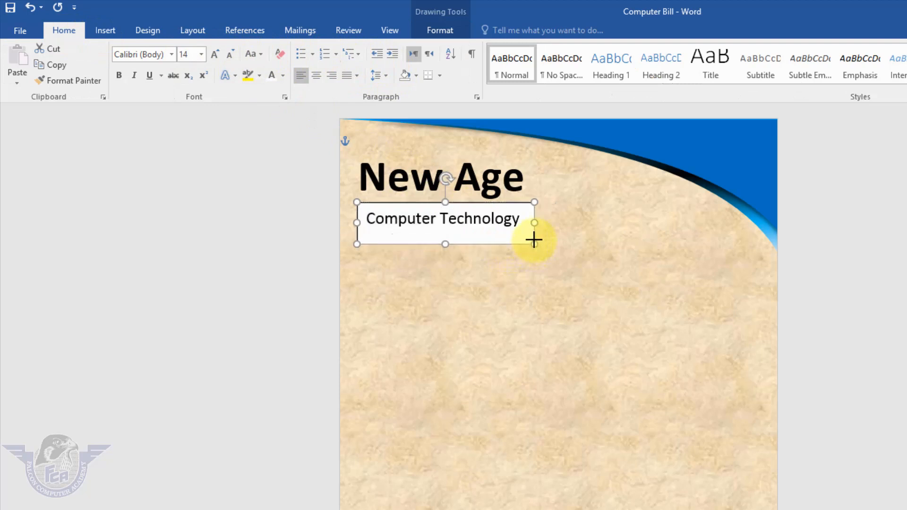
Make the "Computer Technology" text bold
{"action": "left_click", "coordinate": [489, 220]}
{"action": "triple_click", "coordinate": [488, 220]}
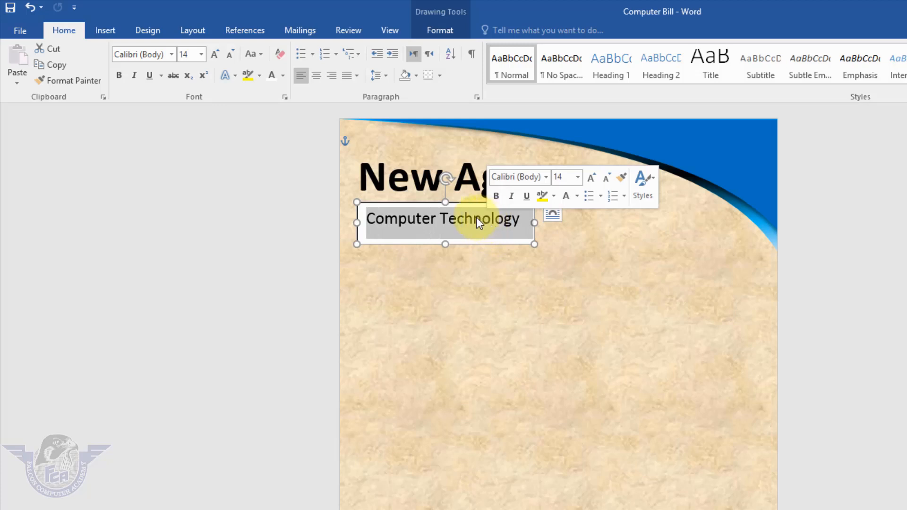
{"action": "left_click", "coordinate": [420, 219]}
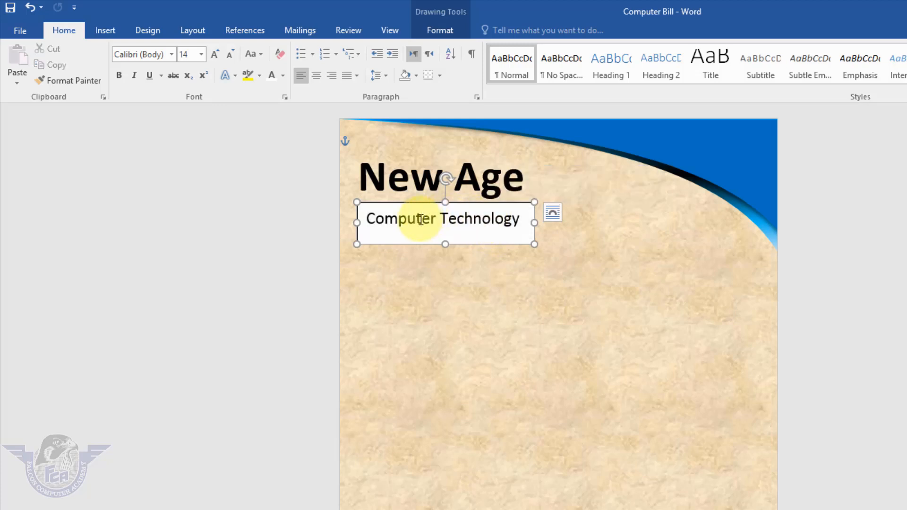
{"action": "triple_click", "coordinate": [420, 219]}
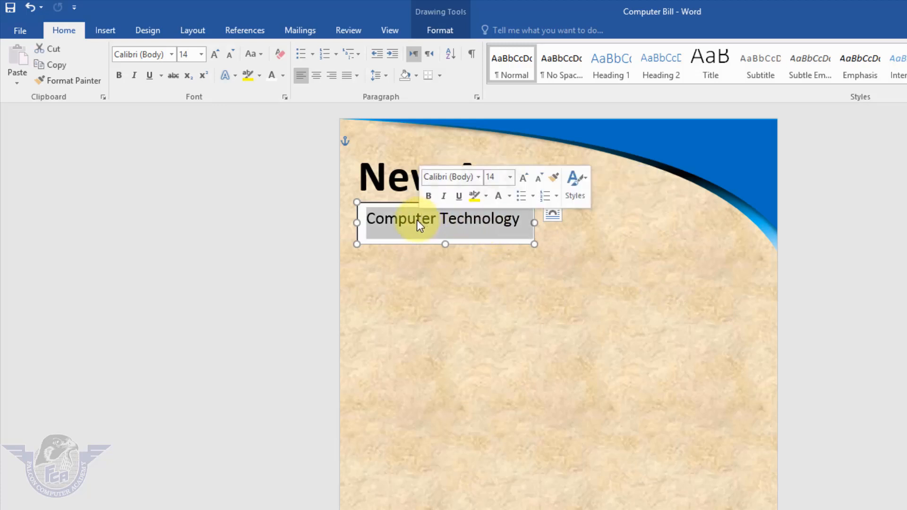
{"action": "left_click", "coordinate": [121, 75]}
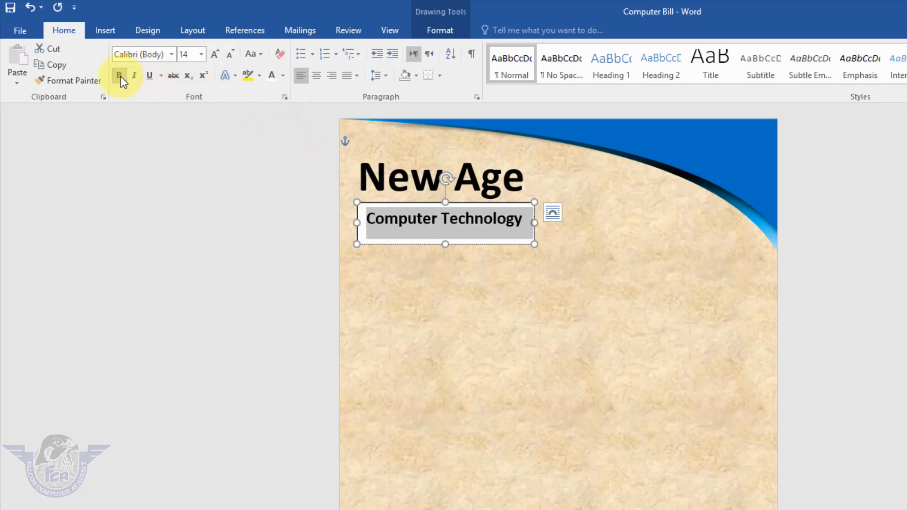
{"action": "left_click", "coordinate": [442, 31]}
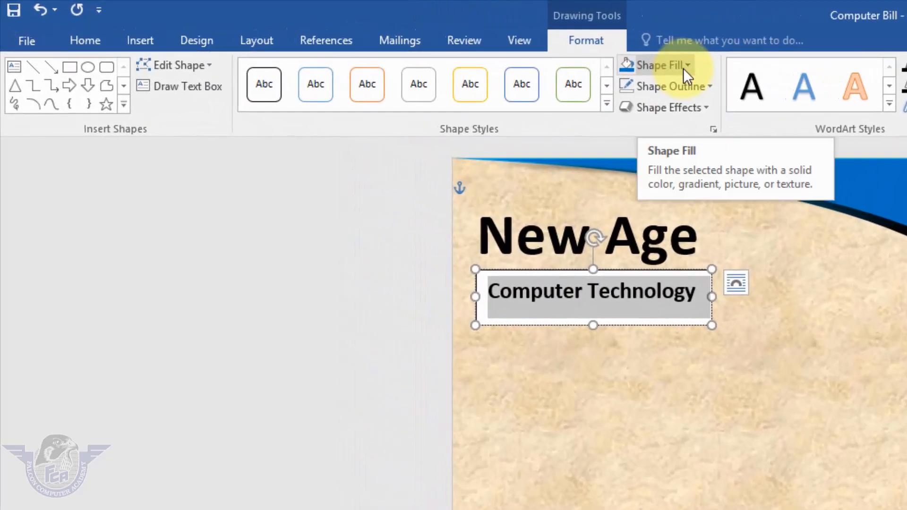
{"action": "left_click", "coordinate": [505, 280]}
{"action": "left_click", "coordinate": [669, 369]}
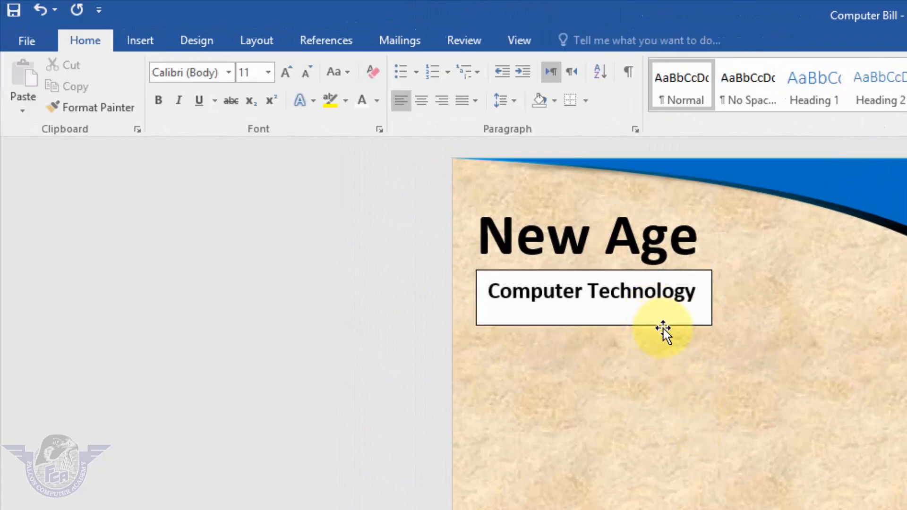
Remove the fill and outline from the "Computer Technology" text box and shift it slightly up and left, closer to the title
{"action": "left_click", "coordinate": [663, 329]}
{"action": "left_click", "coordinate": [688, 65]}
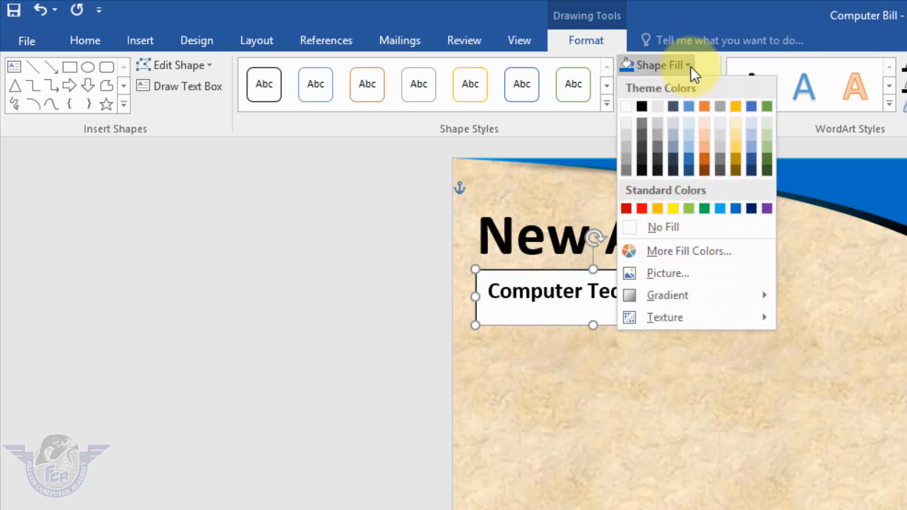
{"action": "left_click", "coordinate": [670, 226]}
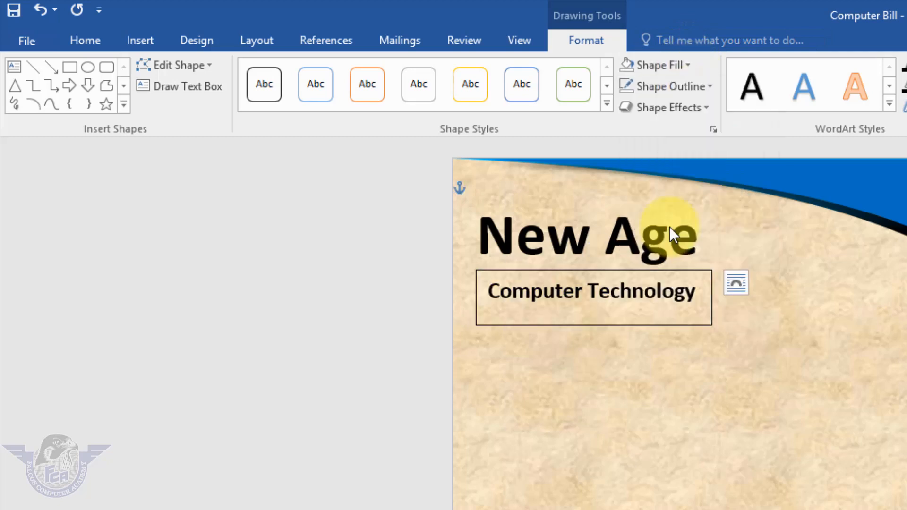
{"action": "left_click", "coordinate": [709, 87]}
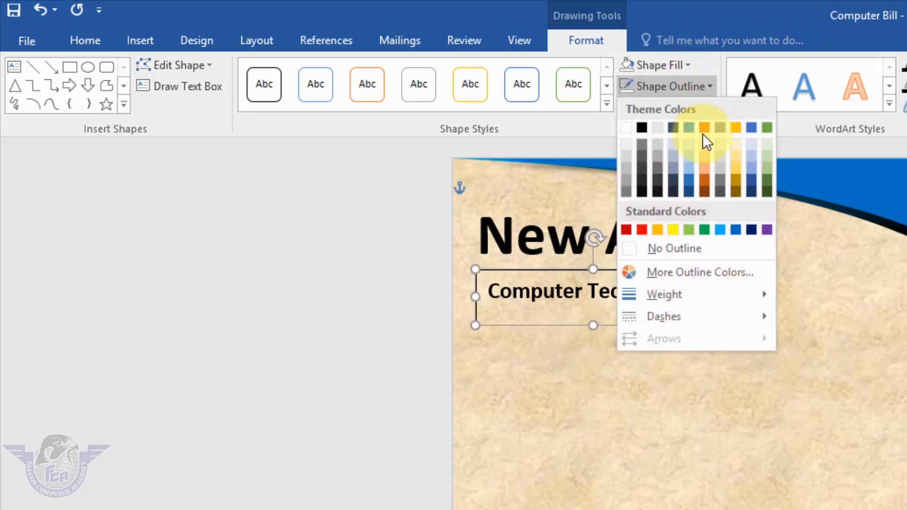
{"action": "left_click", "coordinate": [684, 250]}
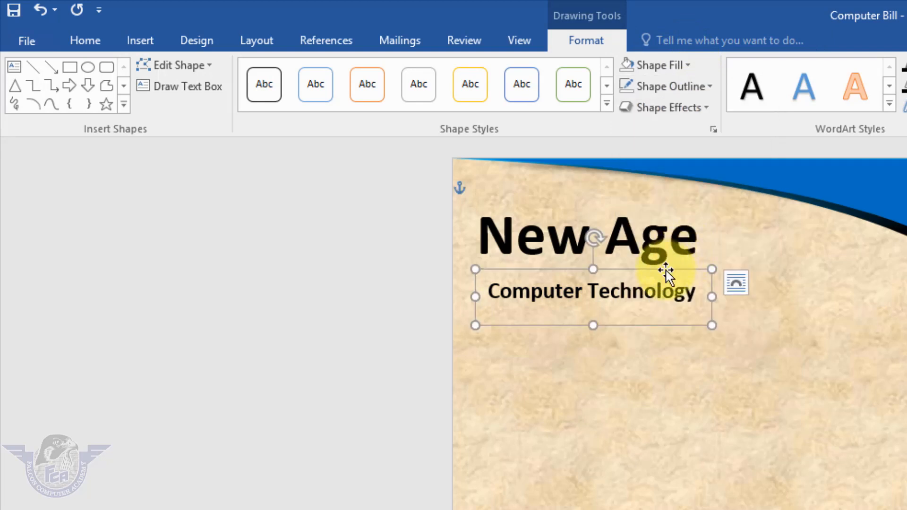
{"action": "left_click_drag", "start_coordinate": [666, 271], "coordinate": [656, 261]}
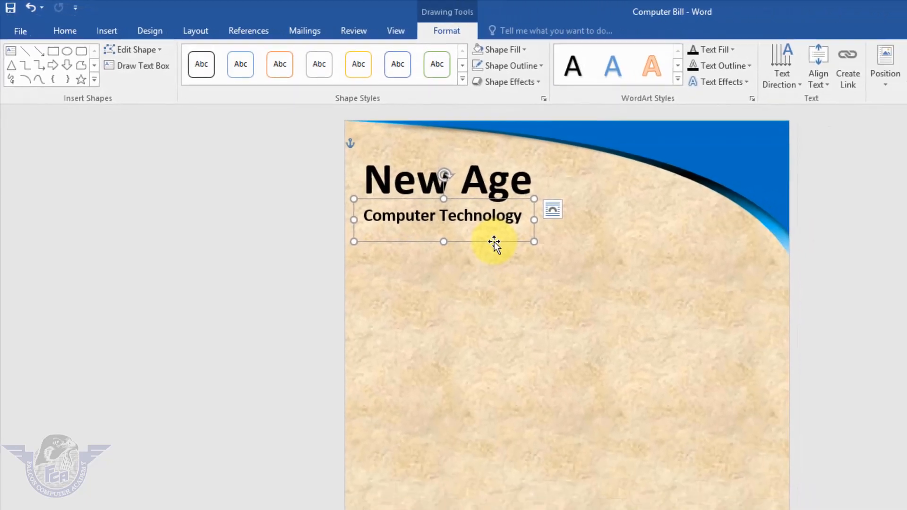
Duplicate the "Computer Technology" text box below itself, set the copy's text to 10 pt and shrink its box around the text
{"action": "left_click_drag", "start_coordinate": [493, 242], "coordinate": [472, 243]}
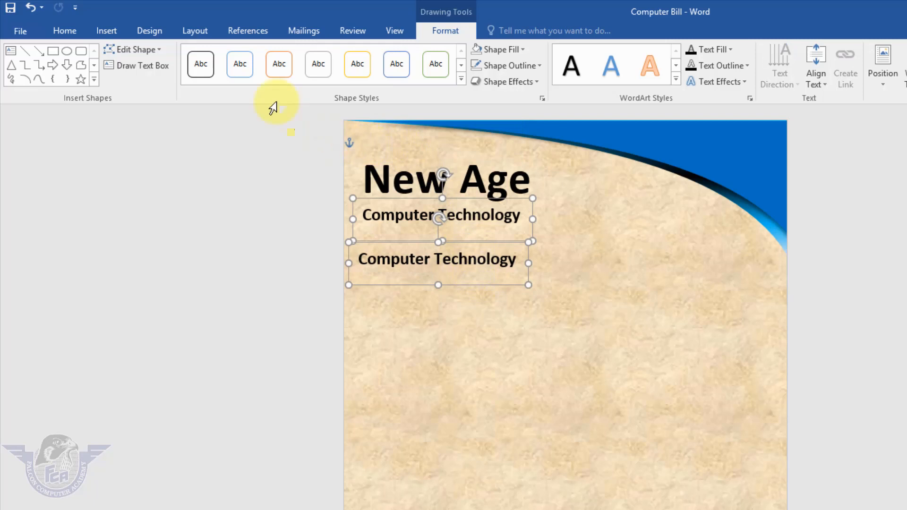
{"action": "left_click", "coordinate": [64, 30]}
{"action": "left_click", "coordinate": [477, 261]}
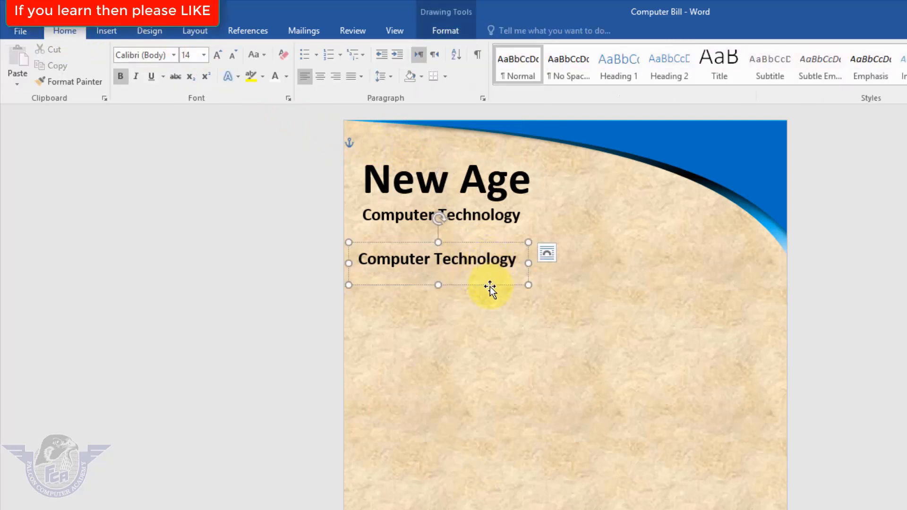
{"action": "left_click", "coordinate": [203, 55]}
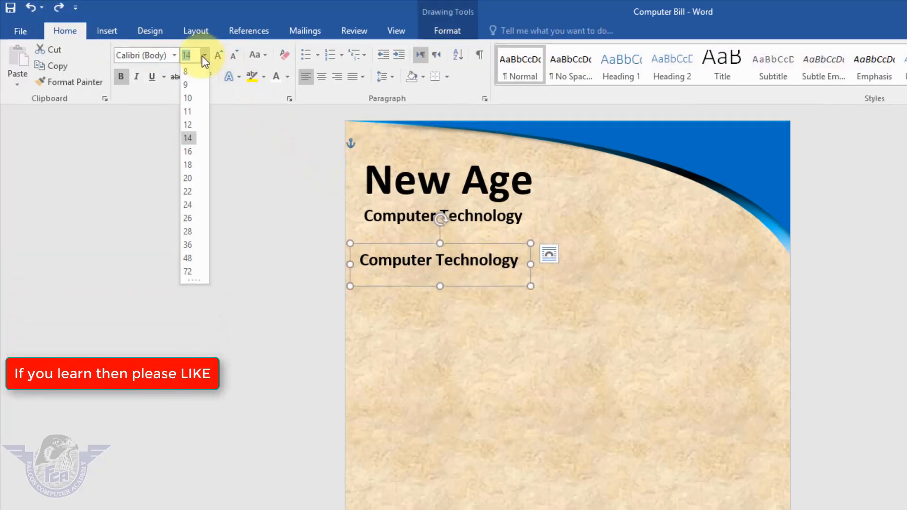
{"action": "left_click", "coordinate": [195, 97]}
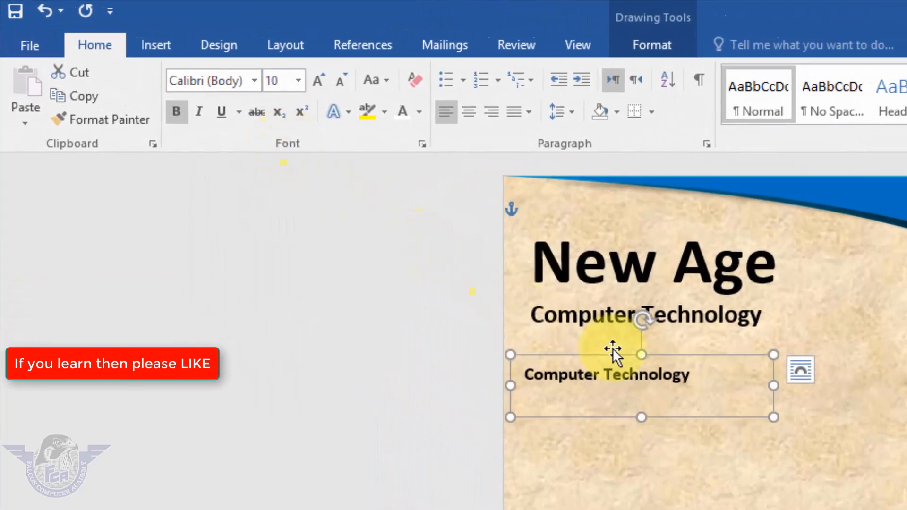
{"action": "left_click_drag", "start_coordinate": [774, 419], "coordinate": [713, 397]}
Replace the copied box's text with "Ref. No:" and narrow the box to fit it
{"action": "triple_click", "coordinate": [680, 378]}
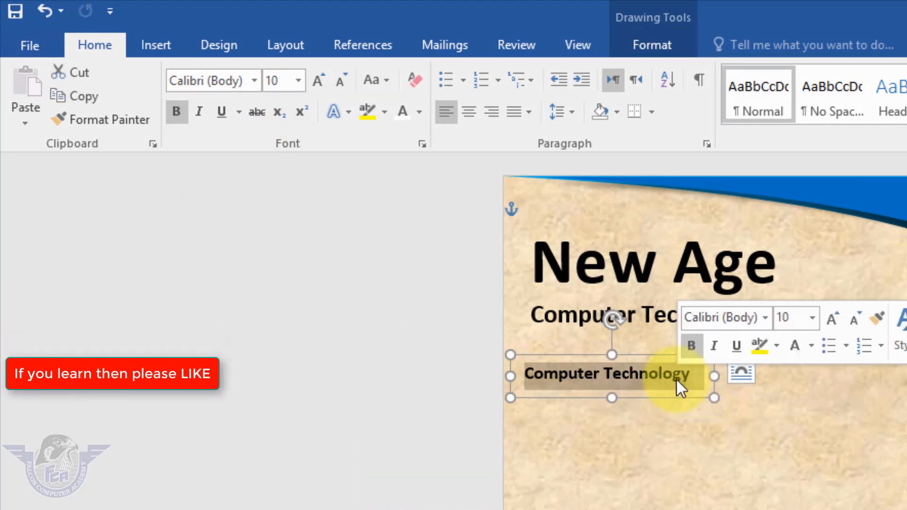
{"action": "type", "text": "Ref. "}
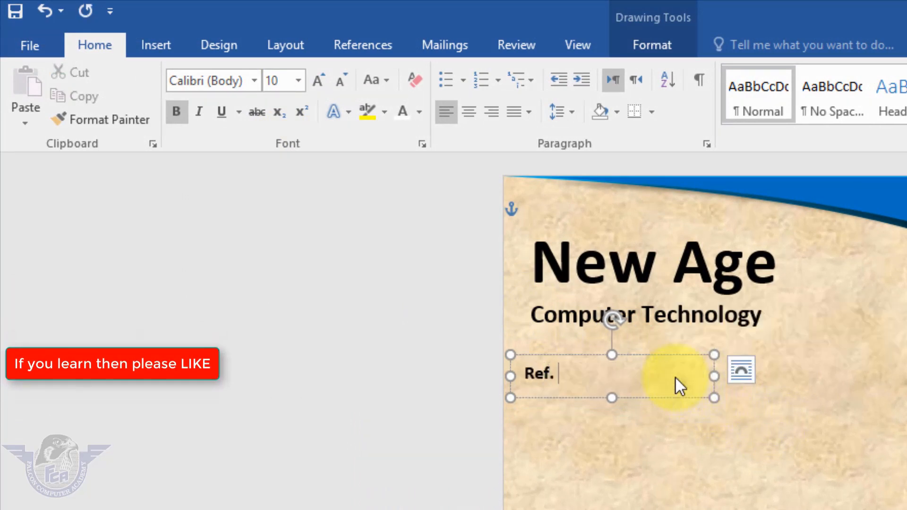
{"action": "type", "text": "No:"}
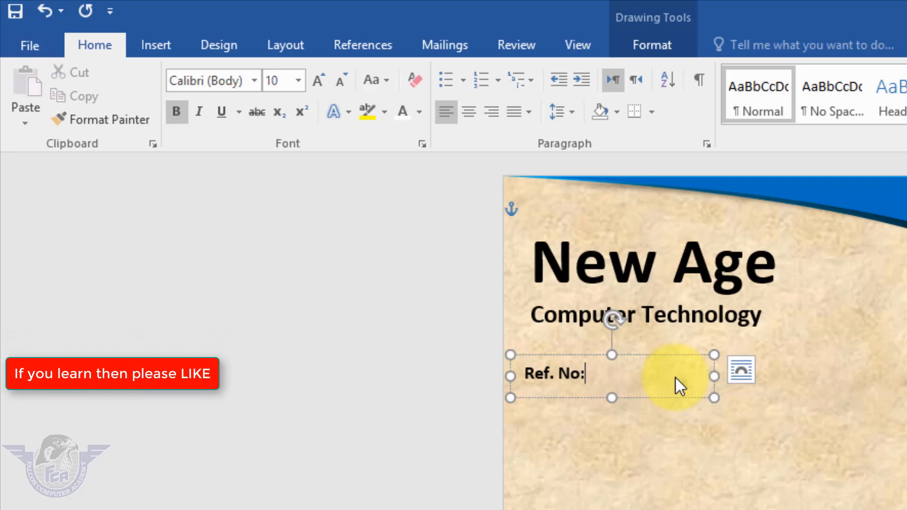
{"action": "left_click_drag", "start_coordinate": [713, 375], "coordinate": [615, 402]}
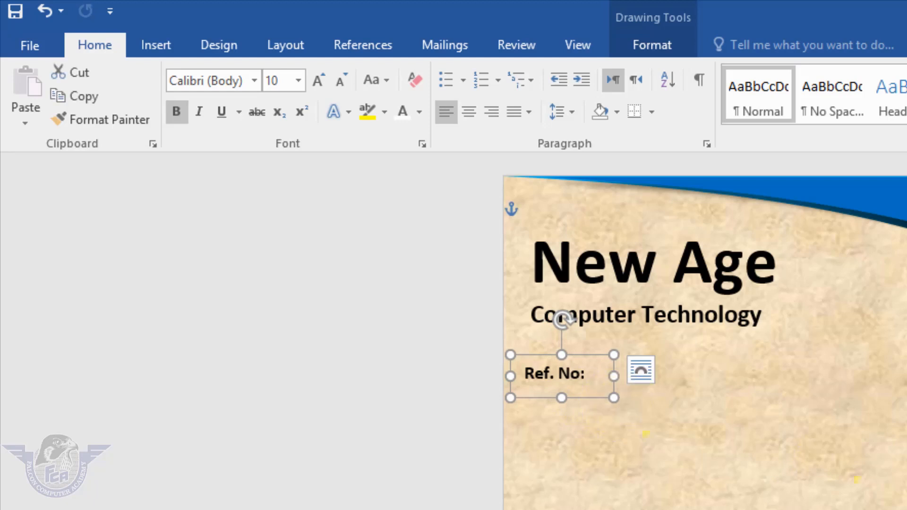
Draw a thin horizontal rectangle on the "Ref. No:" line and place it directly beside the label
{"action": "left_click", "coordinate": [169, 47]}
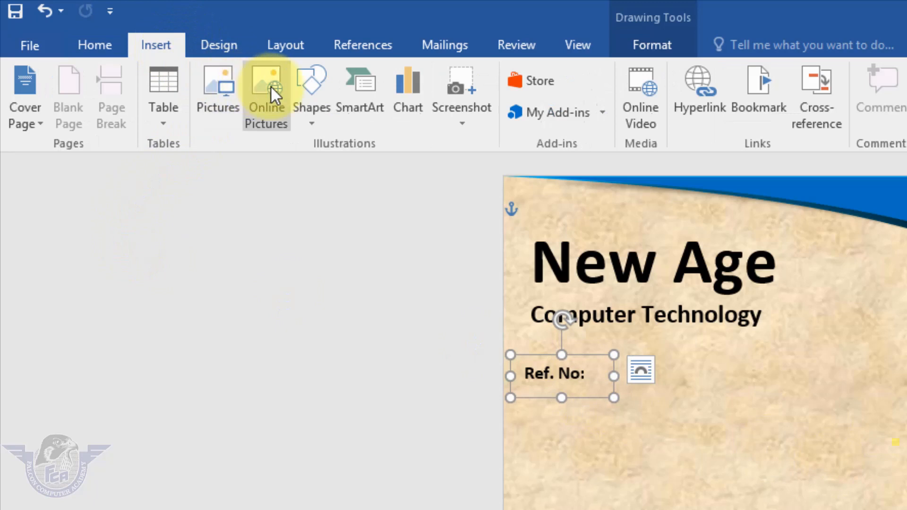
{"action": "left_click", "coordinate": [308, 124]}
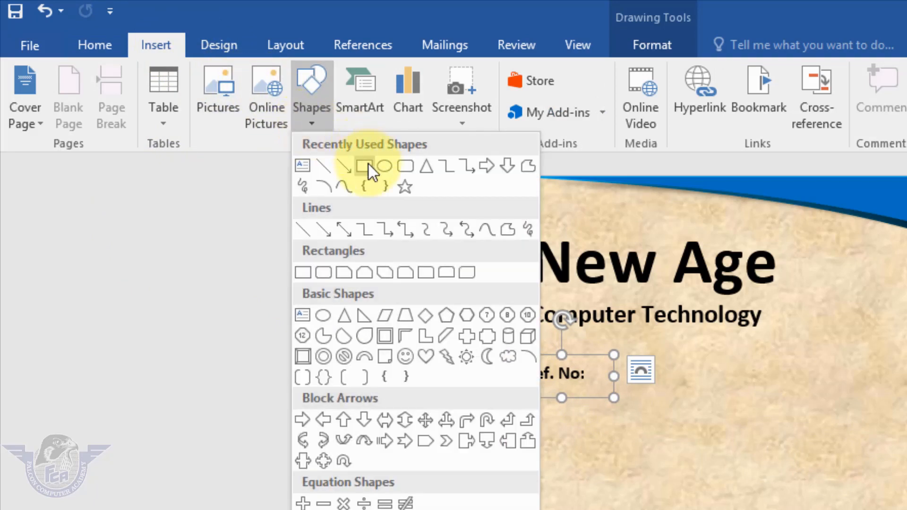
{"action": "left_click", "coordinate": [369, 163]}
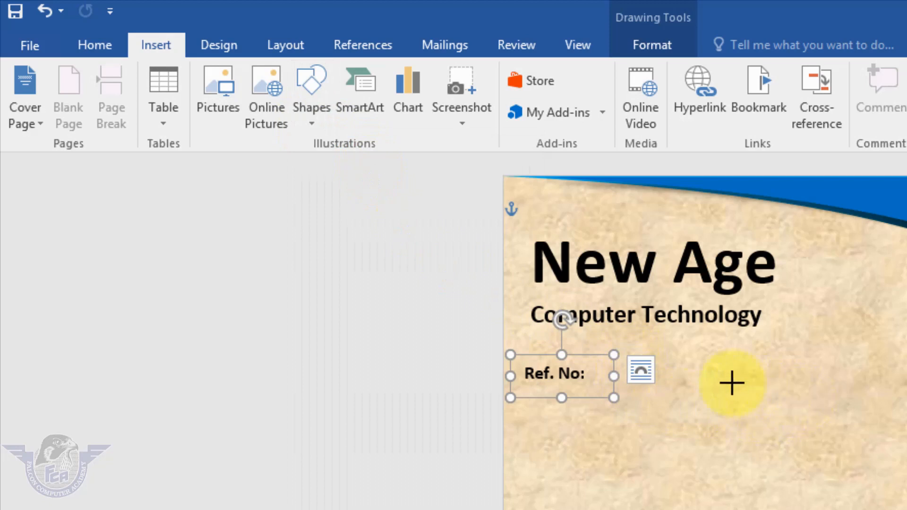
{"action": "left_click_drag", "start_coordinate": [680, 362], "coordinate": [845, 389]}
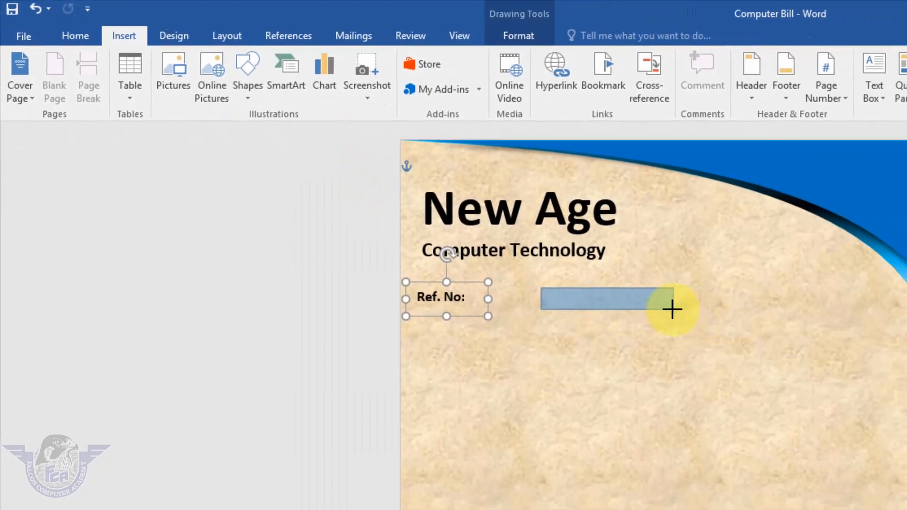
{"action": "left_click_drag", "start_coordinate": [672, 309], "coordinate": [536, 310]}
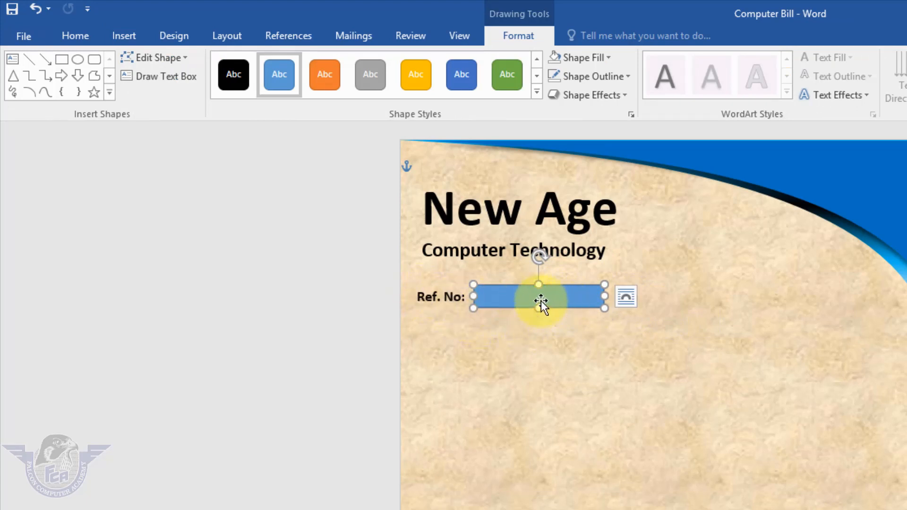
Align the "Ref. No:" label and its rectangle with each other along their horizontal middles
{"action": "left_click", "coordinate": [437, 296], "text": "shift"}
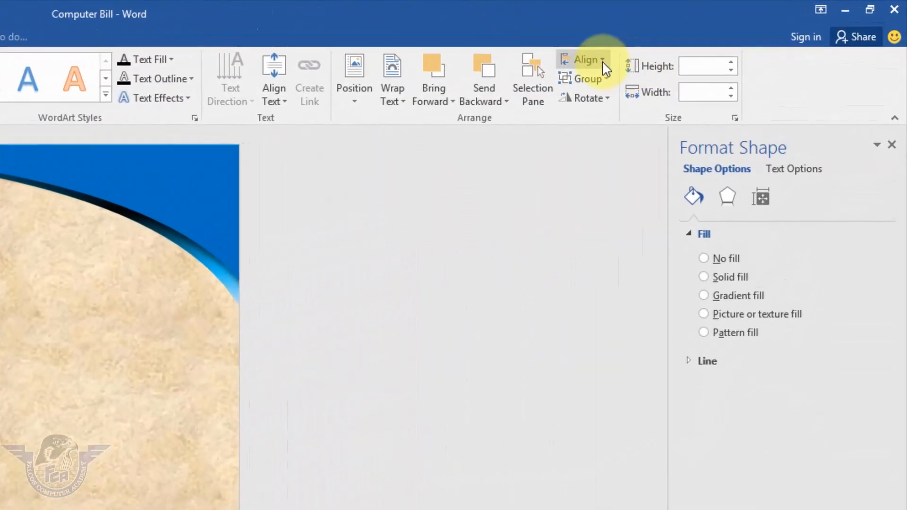
{"action": "left_click", "coordinate": [602, 62]}
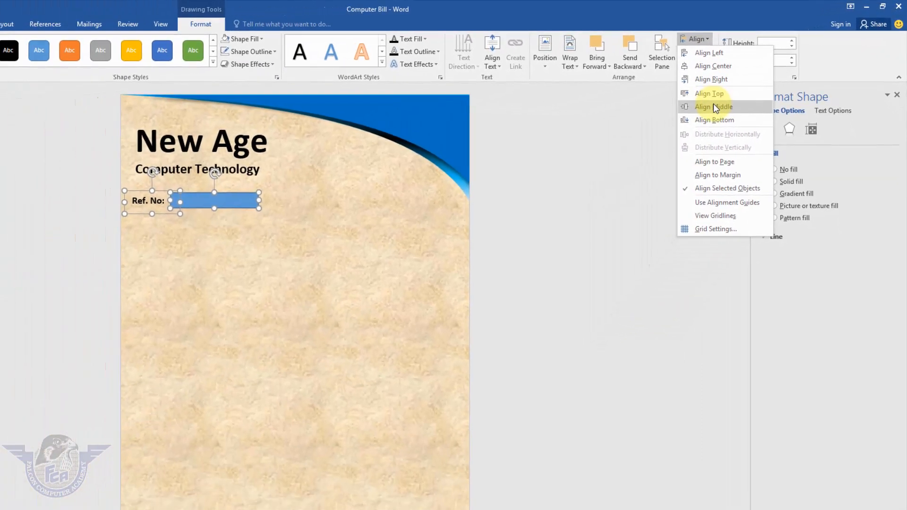
{"action": "left_click", "coordinate": [714, 107]}
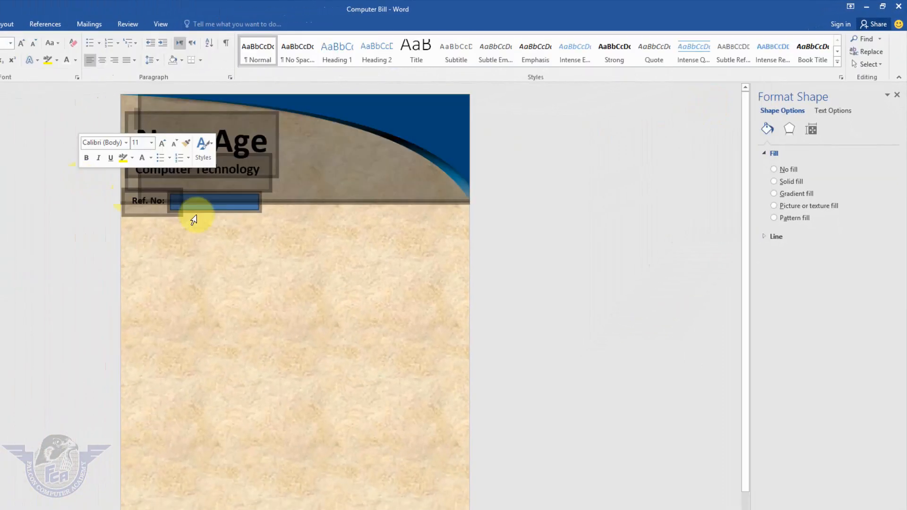
{"action": "left_click", "coordinate": [510, 257]}
Give the rectangle beside "Ref. No:" a white fill and no outline
{"action": "left_click", "coordinate": [245, 206]}
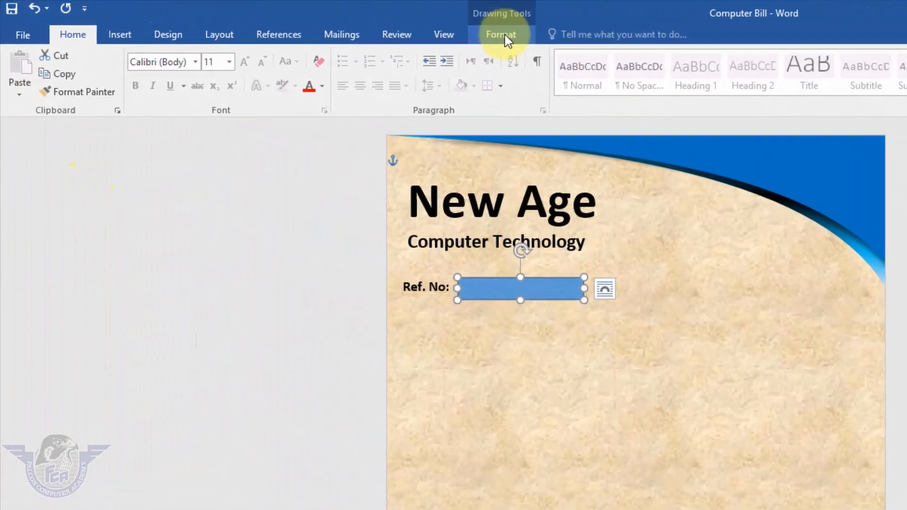
{"action": "left_click", "coordinate": [245, 23]}
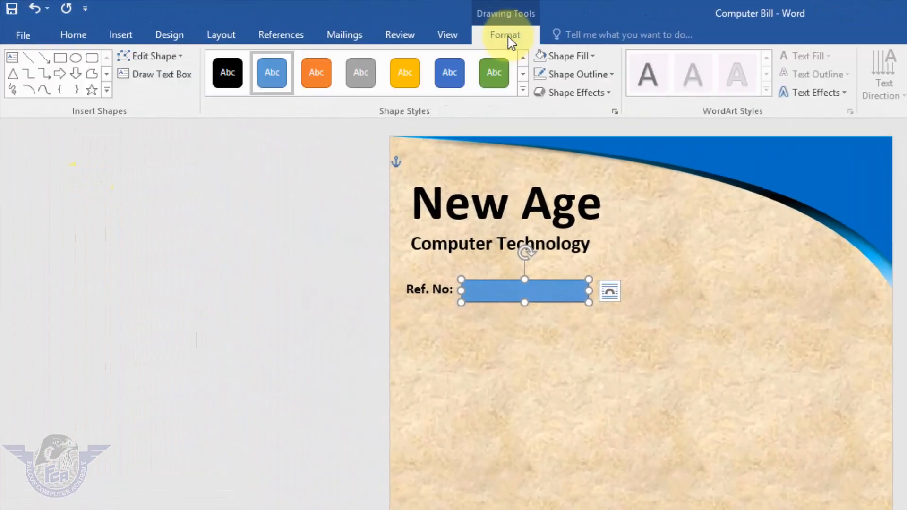
{"action": "left_click", "coordinate": [593, 57]}
{"action": "left_click", "coordinate": [540, 92]}
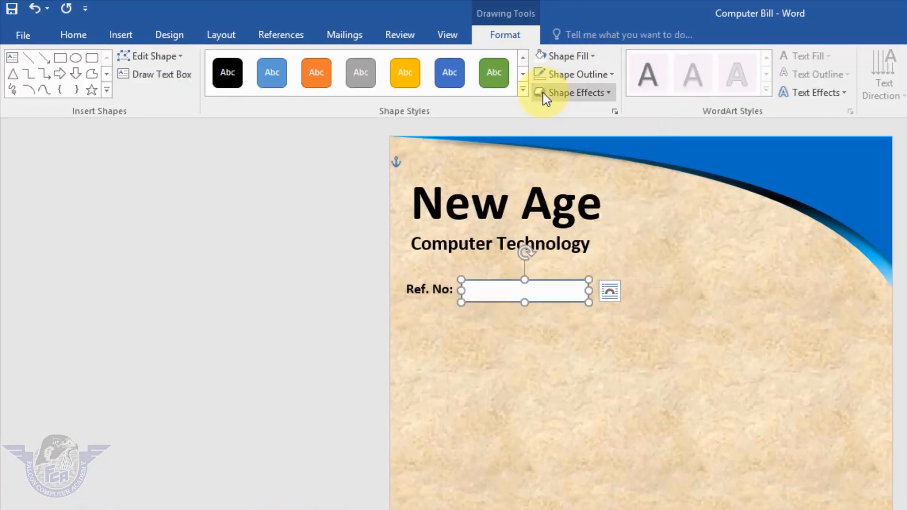
{"action": "left_click", "coordinate": [586, 74]}
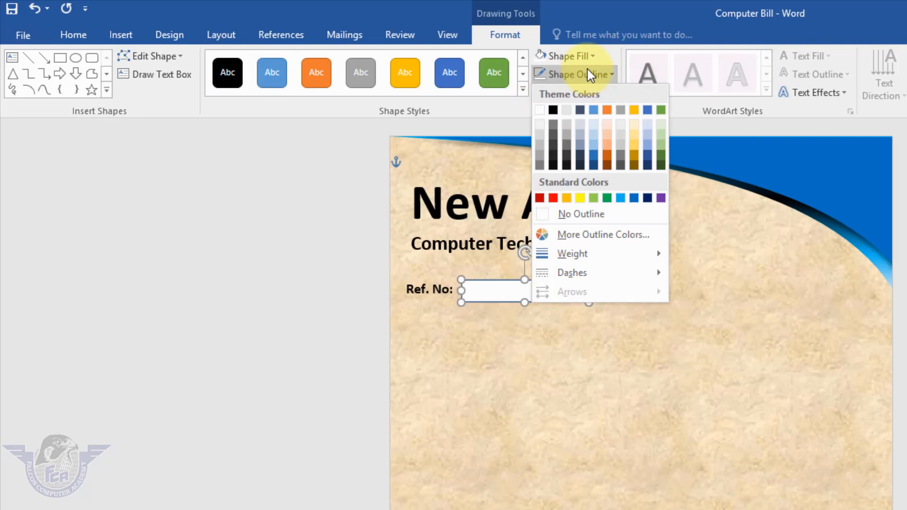
{"action": "left_click", "coordinate": [570, 215]}
{"action": "left_click", "coordinate": [506, 279]}
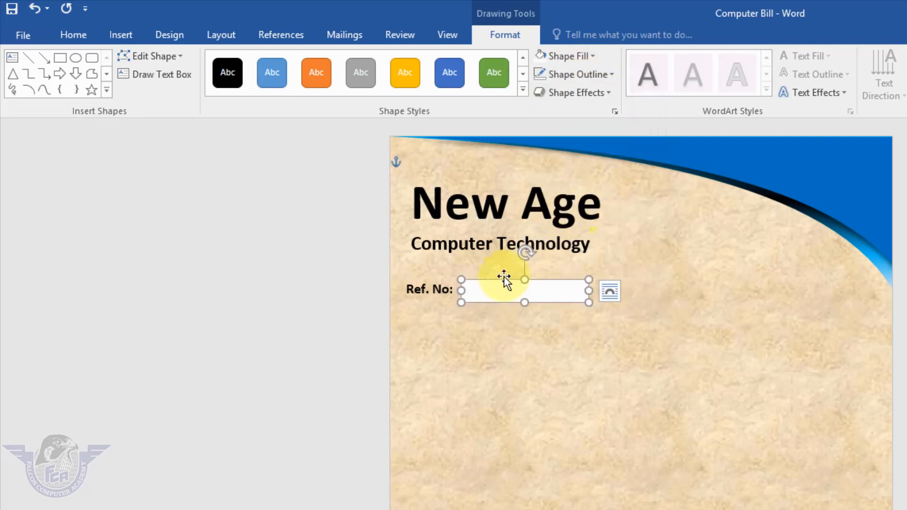
Duplicate the "Ref. No:" label and white box near the page's right edge on the same line and change the copied label to "Date:"
{"action": "left_click", "coordinate": [451, 293]}
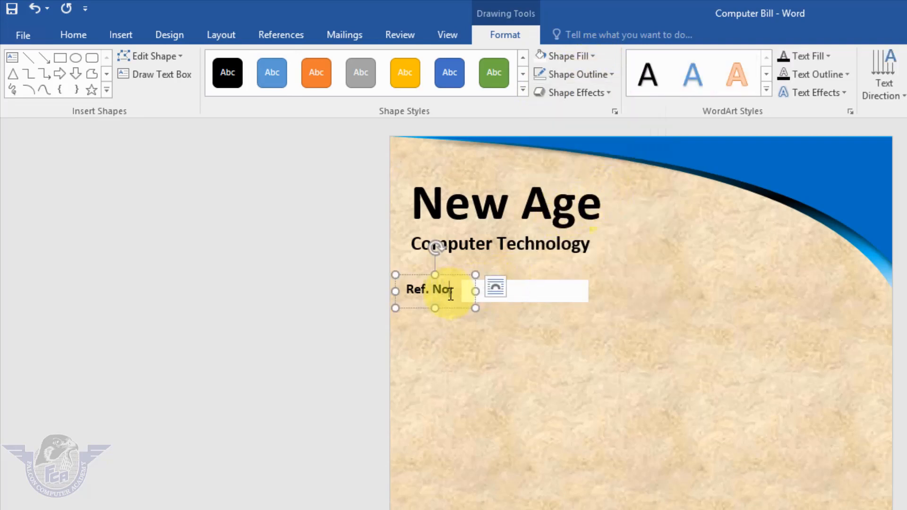
{"action": "left_click", "coordinate": [536, 301], "text": "shift"}
{"action": "left_click_drag", "start_coordinate": [491, 305], "coordinate": [760, 303]}
{"action": "left_click", "coordinate": [712, 293]}
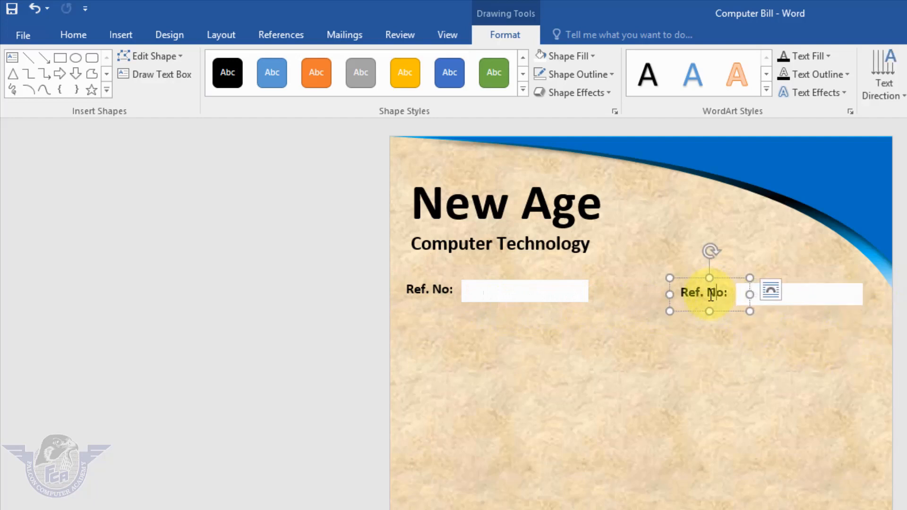
{"action": "triple_click", "coordinate": [711, 293]}
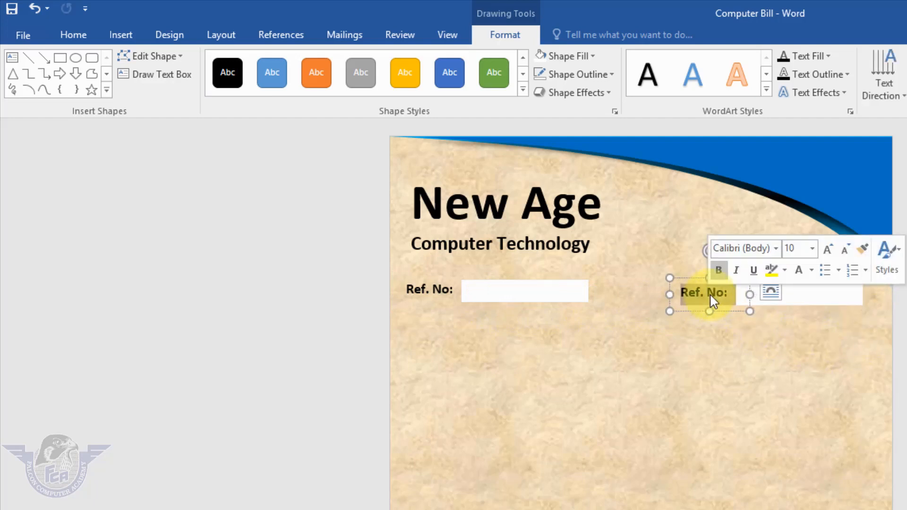
{"action": "type", "text": "Date:"}
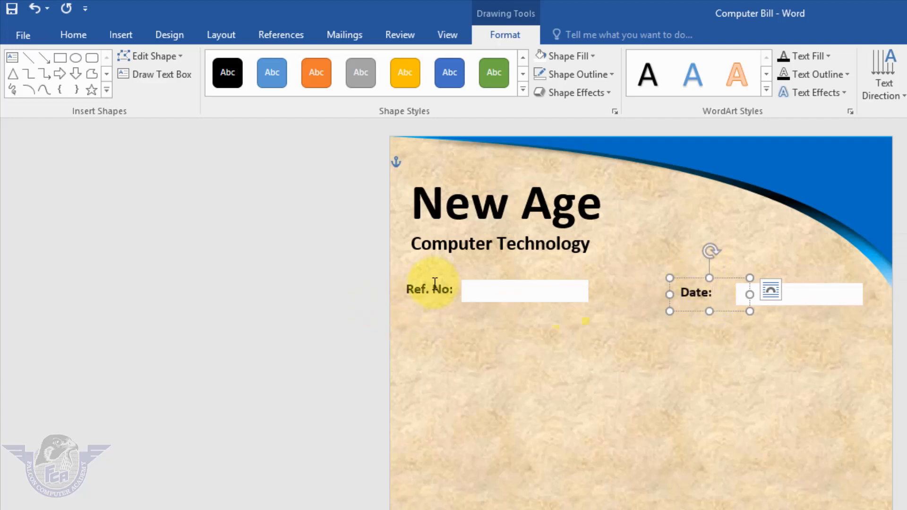
Duplicate the "Ref. No:" label and white box directly below the originals and change the copied label to "Name"
{"action": "left_click", "coordinate": [461, 299]}
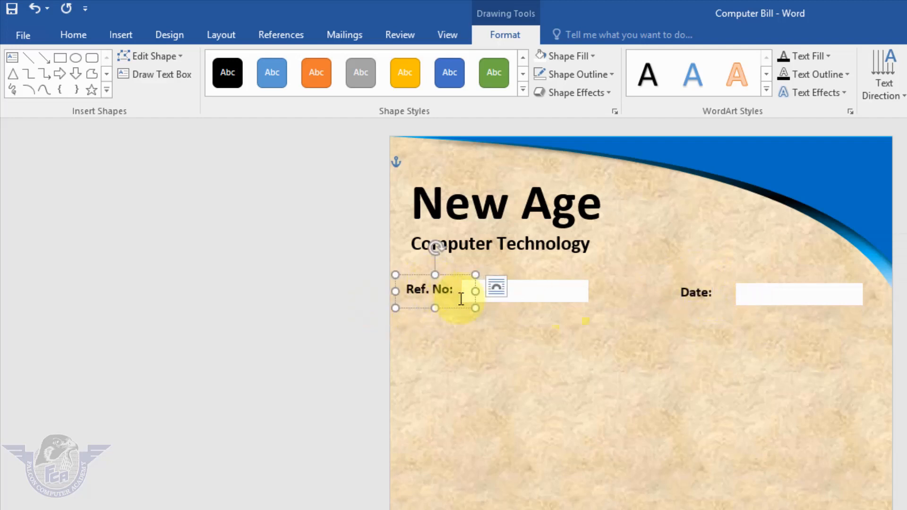
{"action": "left_click", "coordinate": [534, 297], "text": "shift"}
{"action": "left_click_drag", "start_coordinate": [534, 296], "coordinate": [533, 333], "text": "ctrl"}
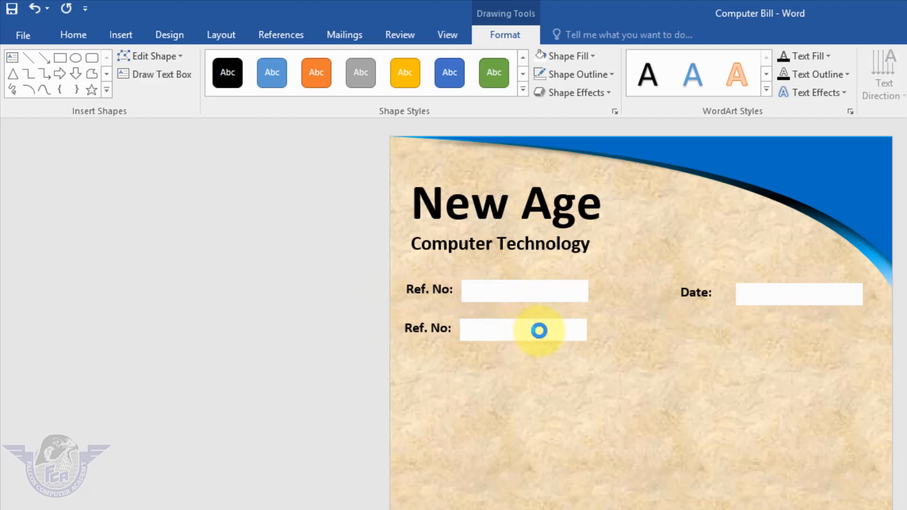
{"action": "left_click", "coordinate": [335, 333]}
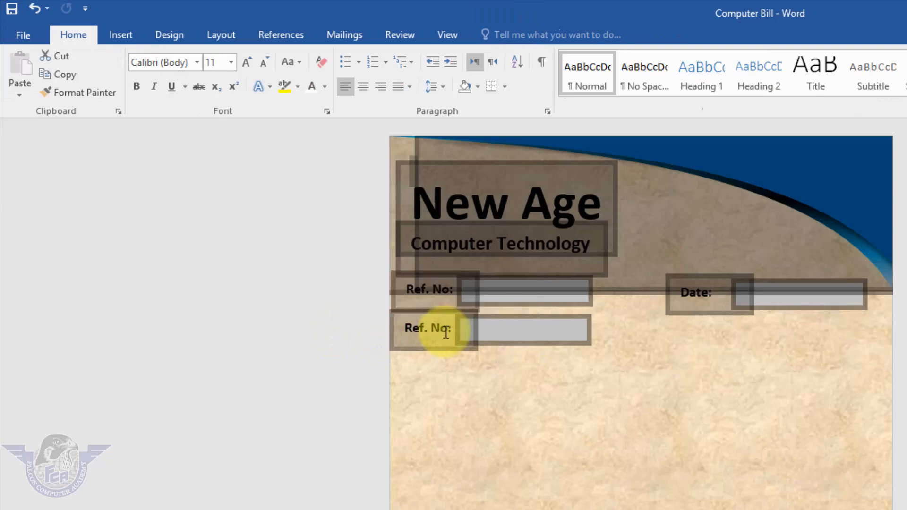
{"action": "double_click", "coordinate": [445, 333]}
{"action": "double_click", "coordinate": [420, 335]}
{"action": "left_click", "coordinate": [420, 336]}
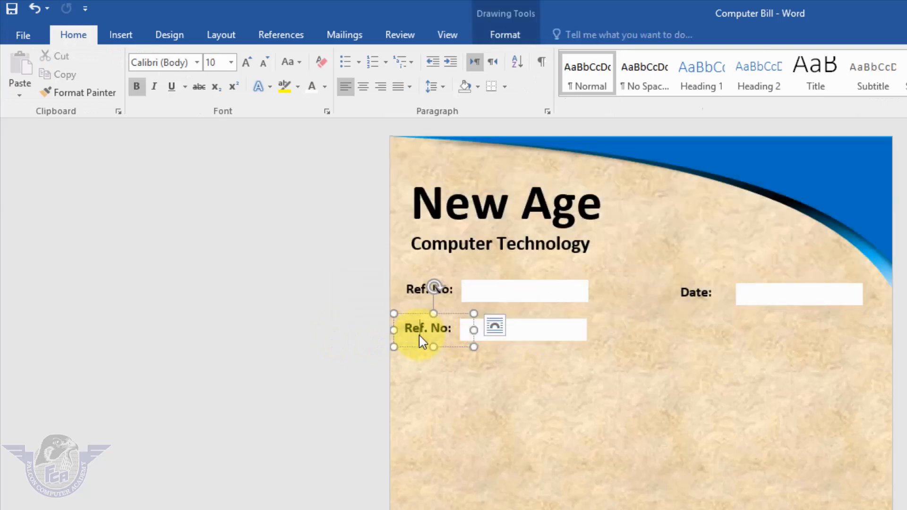
{"action": "triple_click", "coordinate": [439, 333]}
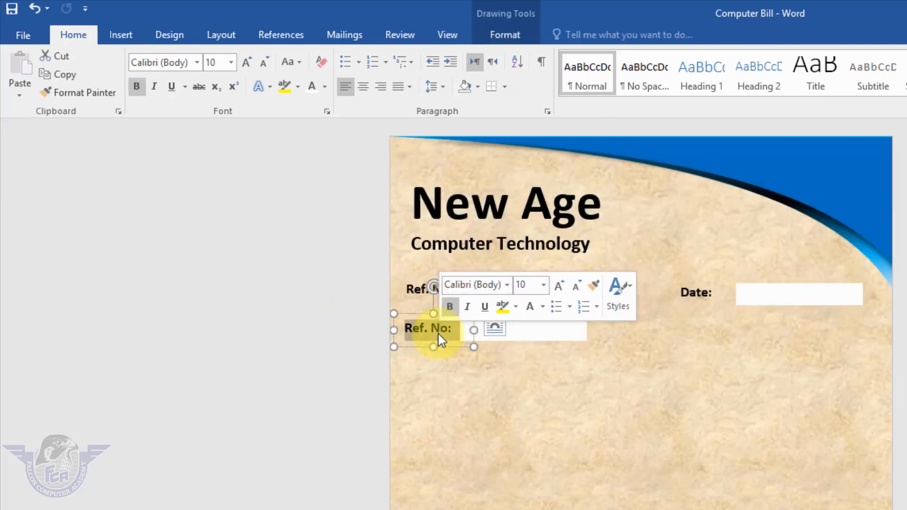
{"action": "type", "text": "Name:"}
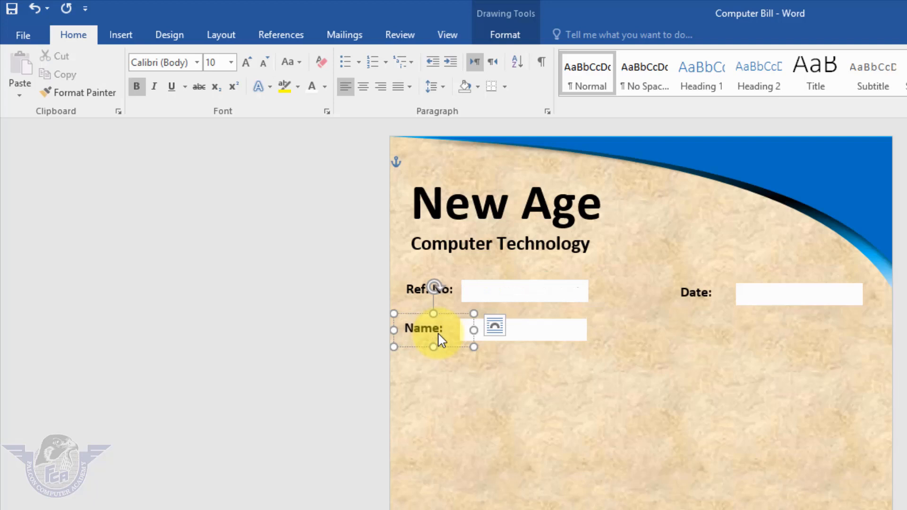
Widen the white box beside "Name:" until its right end lines up with the right end of the "Date:" box
{"action": "left_click", "coordinate": [555, 339]}
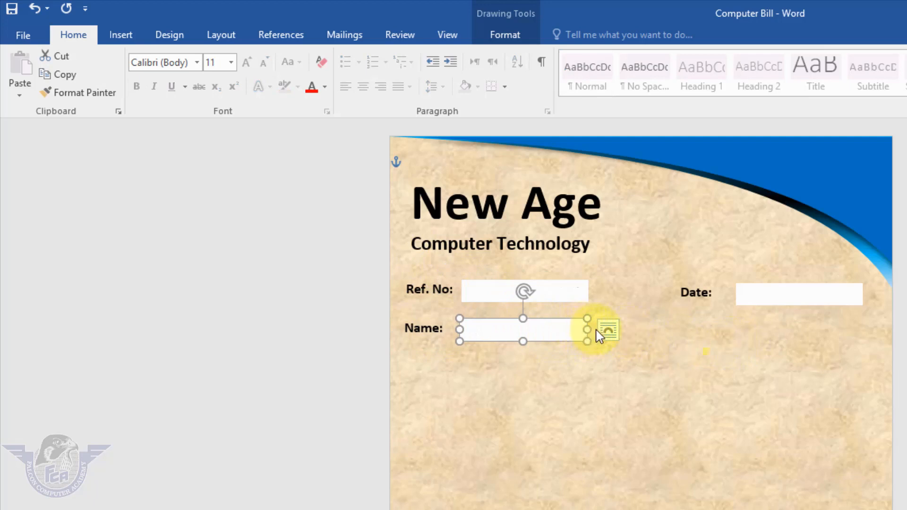
{"action": "left_click_drag", "start_coordinate": [585, 329], "coordinate": [860, 344]}
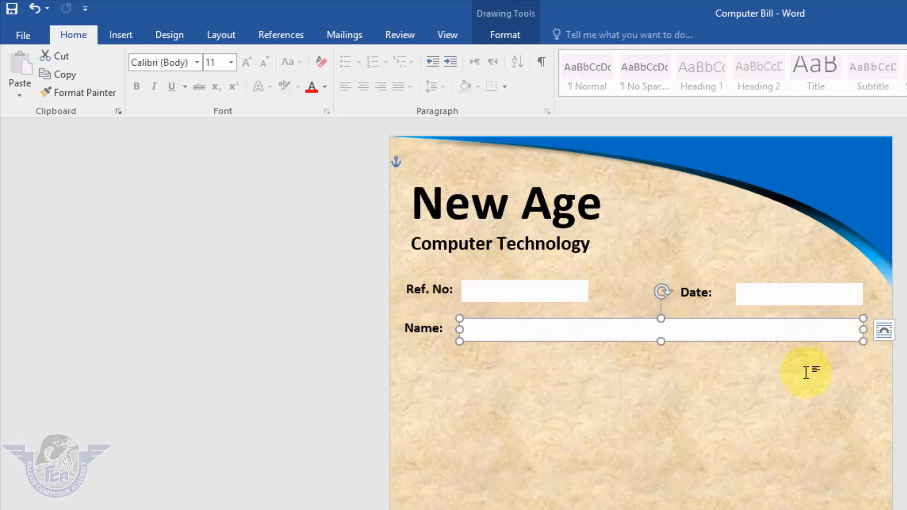
{"action": "left_click", "coordinate": [679, 409]}
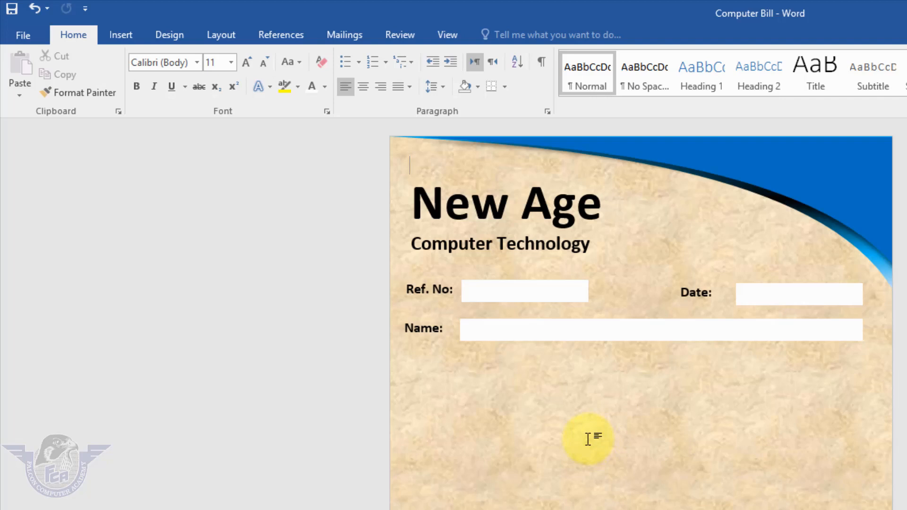
{"action": "key", "text": "Return"}
{"action": "key", "text": "Return"}
{"action": "key", "text": "Return"}
{"action": "key", "text": "Return"}
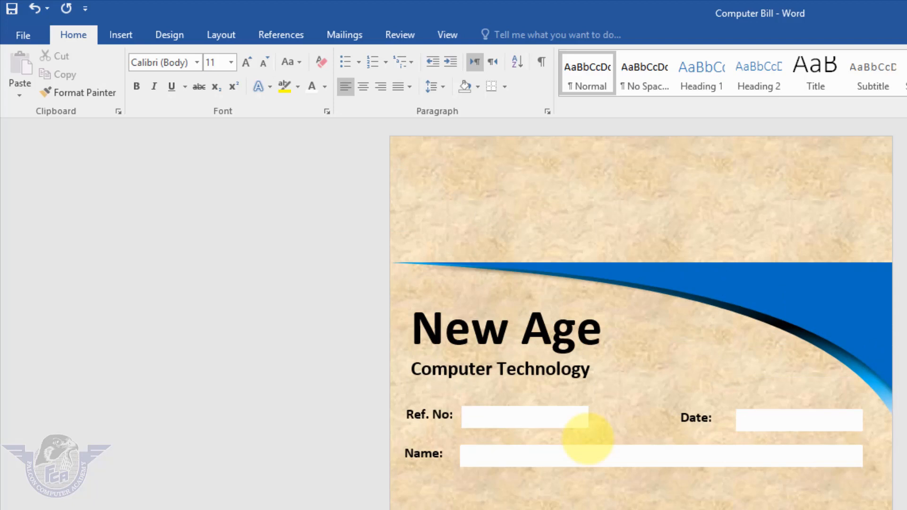
{"action": "key", "text": "ctrl+z"}
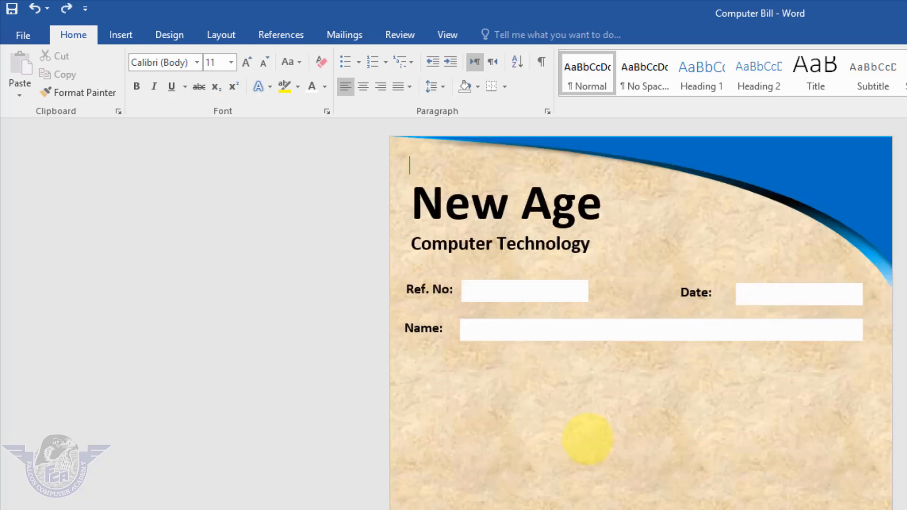
Insert a table with 5 columns and 5 rows below the "Name:" field
{"action": "key", "text": "ctrl+End"}
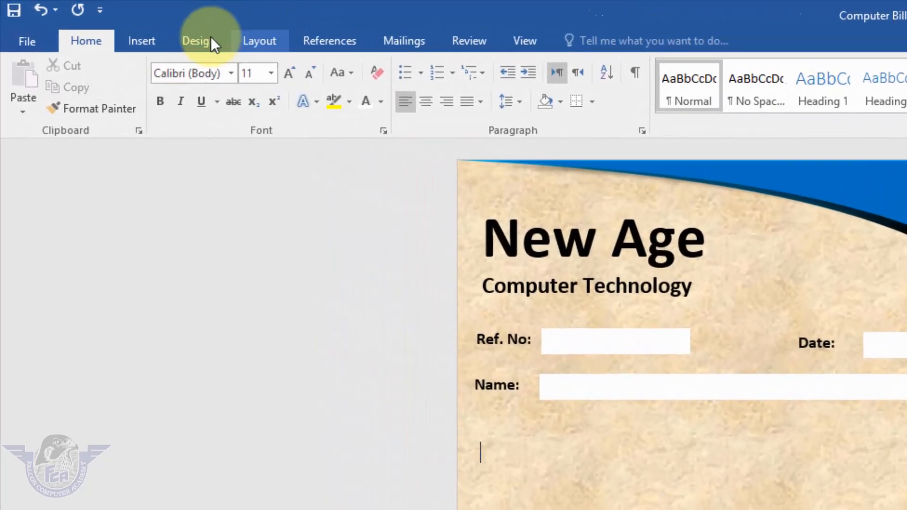
{"action": "left_click", "coordinate": [164, 42]}
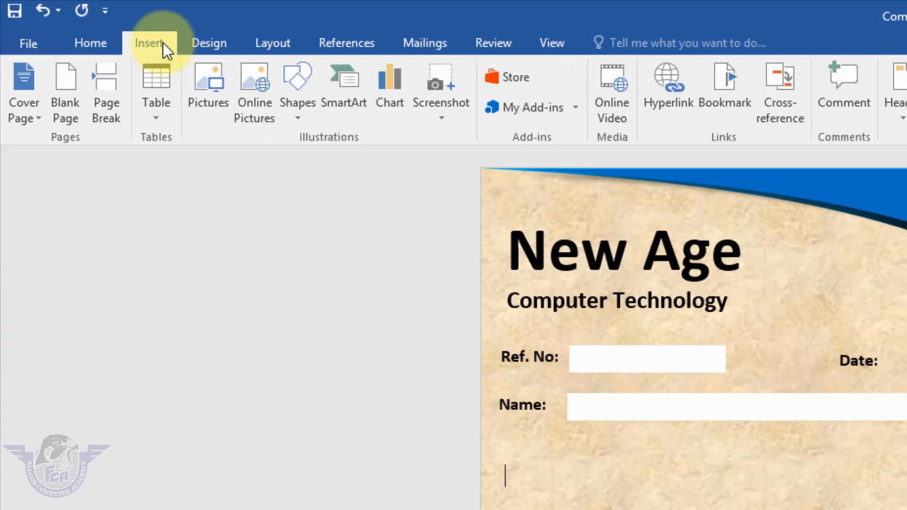
{"action": "left_click", "coordinate": [169, 123]}
{"action": "left_click", "coordinate": [242, 315]}
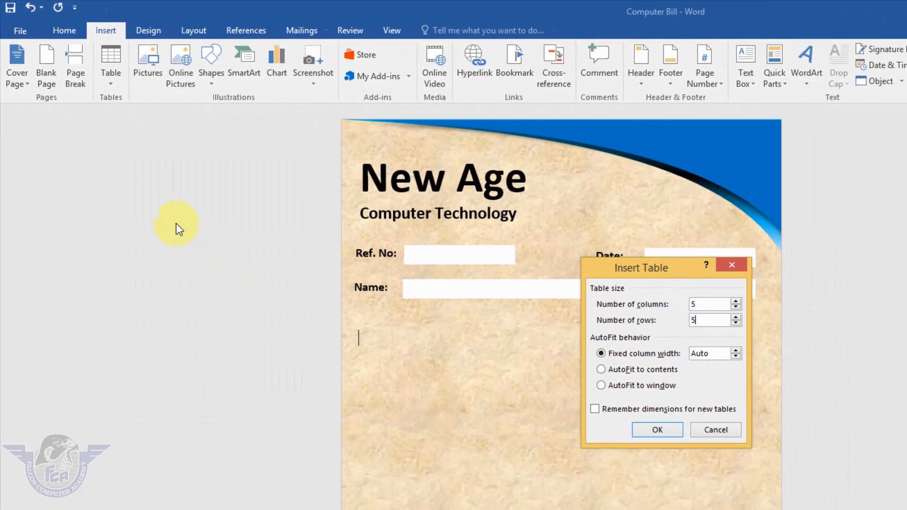
{"action": "left_click", "coordinate": [658, 430]}
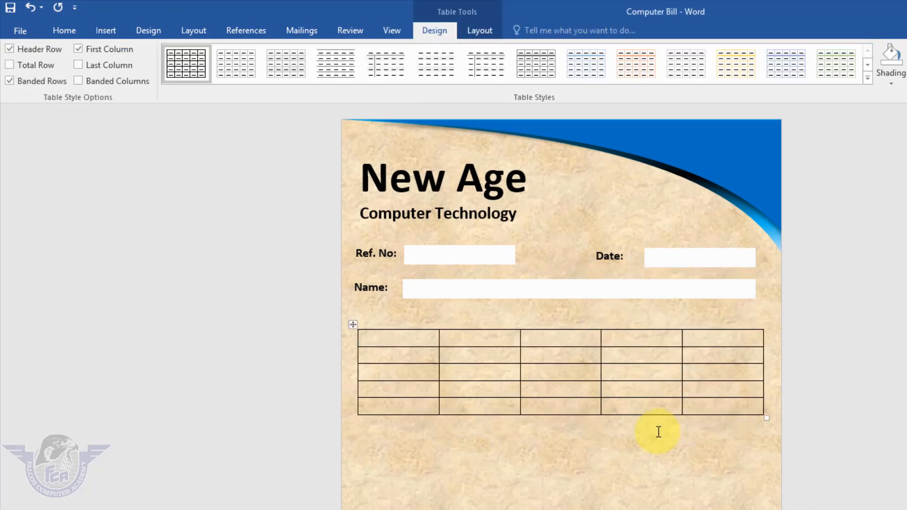
Fill the table's header row with "Sr. No", "Item Name", "Qty.", "Unit Price" and "Total"
{"action": "type", "text": "Sr. No"}
{"action": "key", "text": "Tab"}
{"action": "type", "text": "Item Name"}
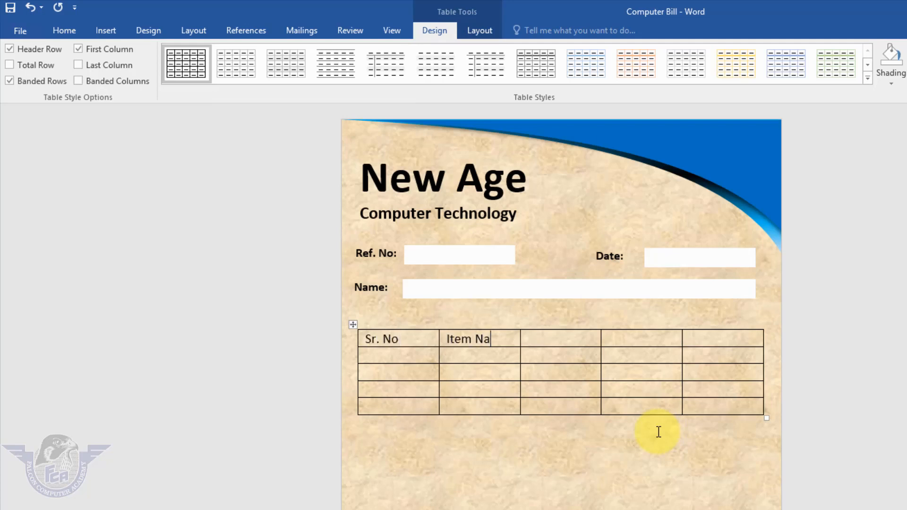
{"action": "key", "text": "Tab"}
{"action": "type", "text": "Q"}
{"action": "type", "text": "Unit Price"}
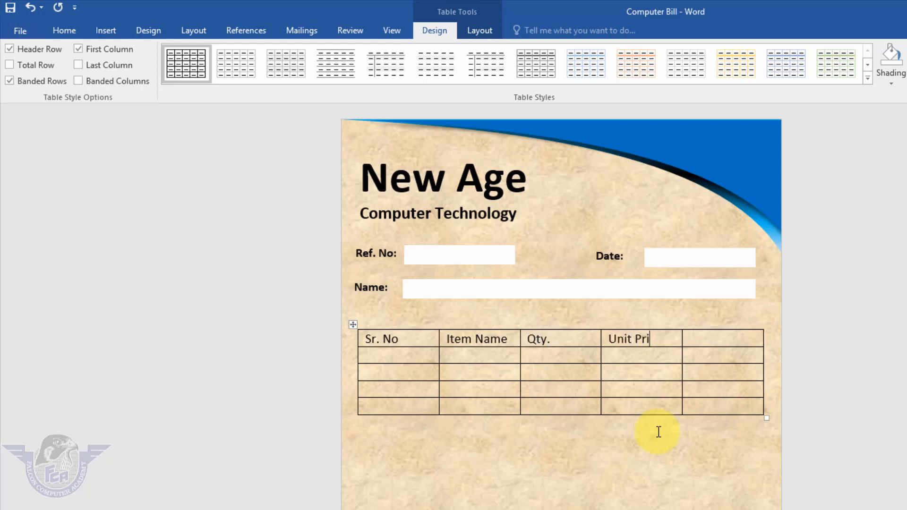
{"action": "key", "text": "Tab"}
{"action": "type", "text": "Tota"}
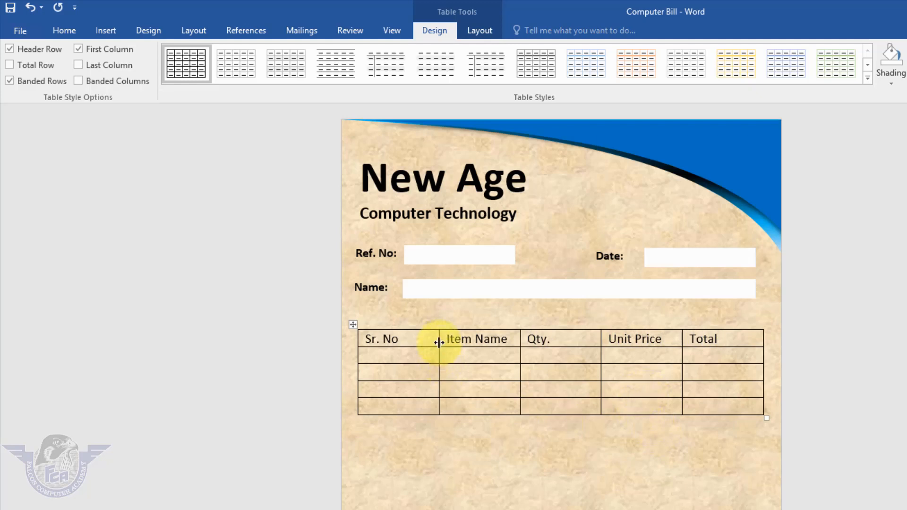
Narrow the "Sr. No" column and set the whole table's text to size 10 and bold
{"action": "left_click_drag", "start_coordinate": [432, 346], "coordinate": [413, 353]}
{"action": "left_click", "coordinate": [354, 325]}
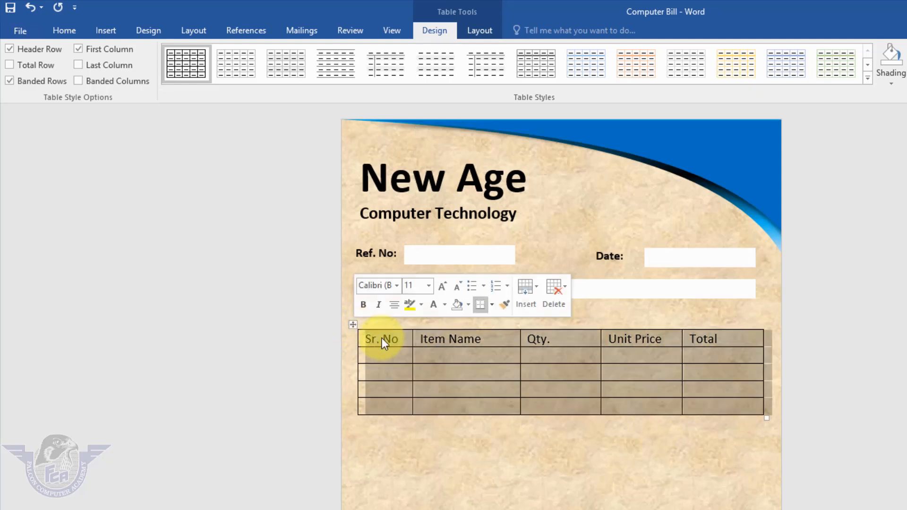
{"action": "left_click", "coordinate": [382, 339]}
{"action": "left_click", "coordinate": [354, 325]}
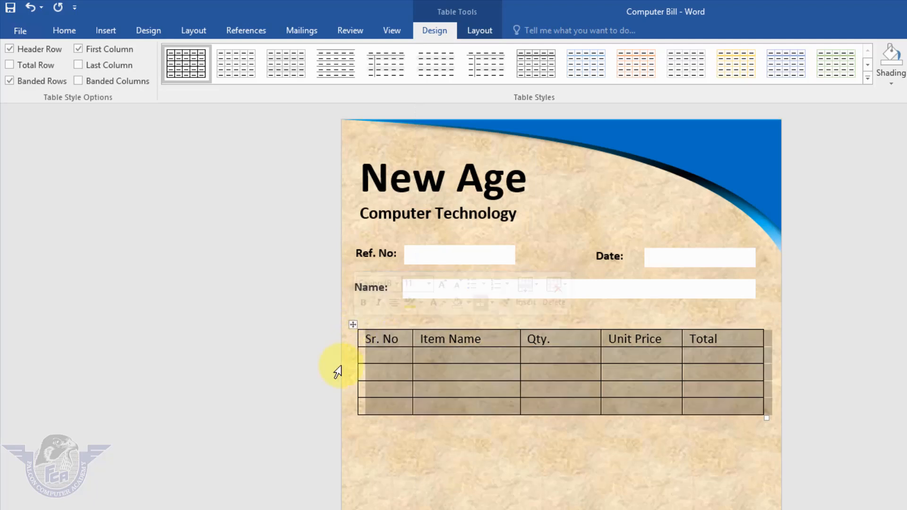
{"action": "left_click", "coordinate": [61, 31]}
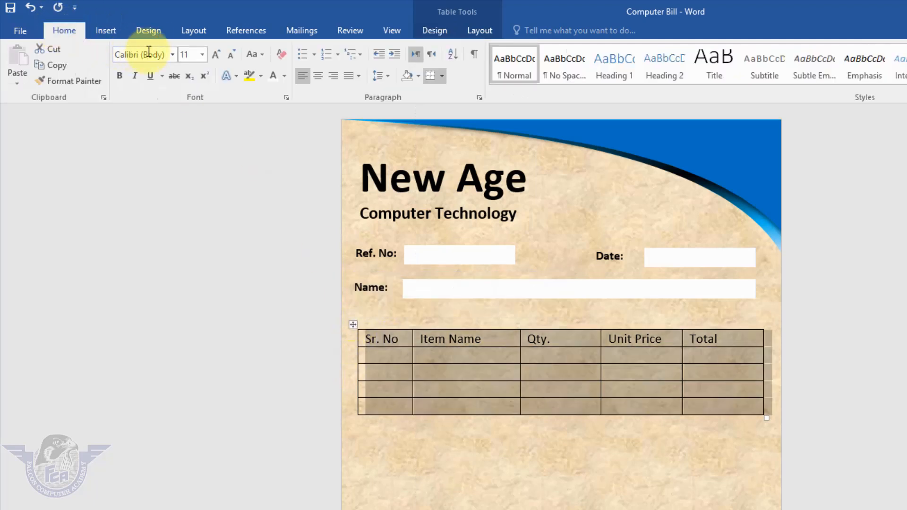
{"action": "left_click", "coordinate": [202, 55]}
{"action": "left_click", "coordinate": [189, 95]}
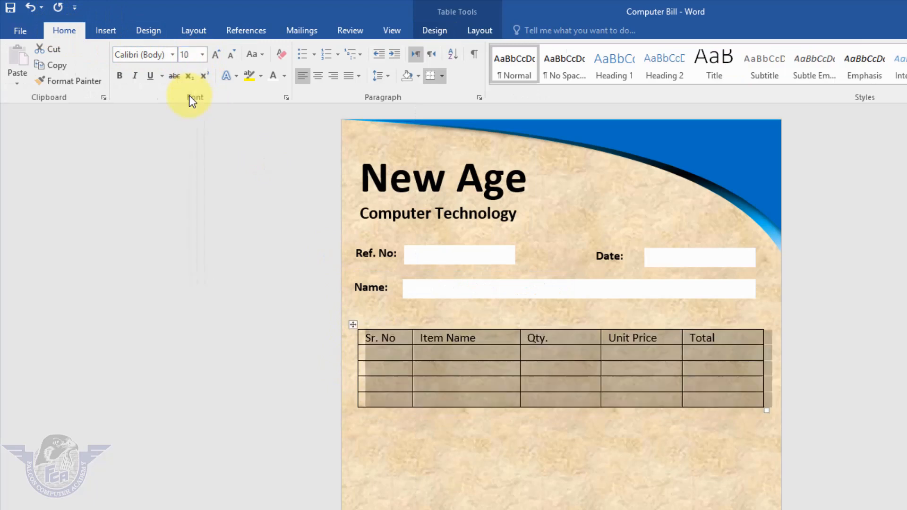
{"action": "left_click", "coordinate": [121, 76]}
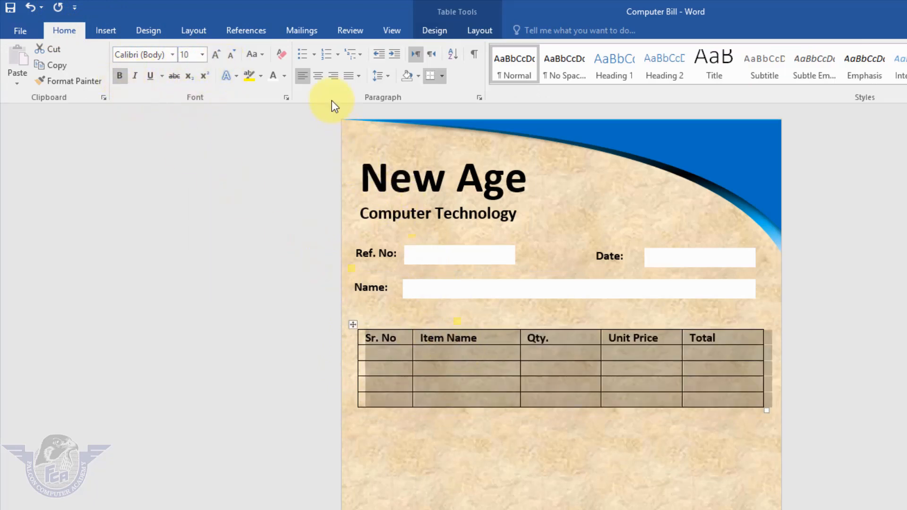
Center the text of all table cells both horizontally and vertically
{"action": "left_click", "coordinate": [319, 80]}
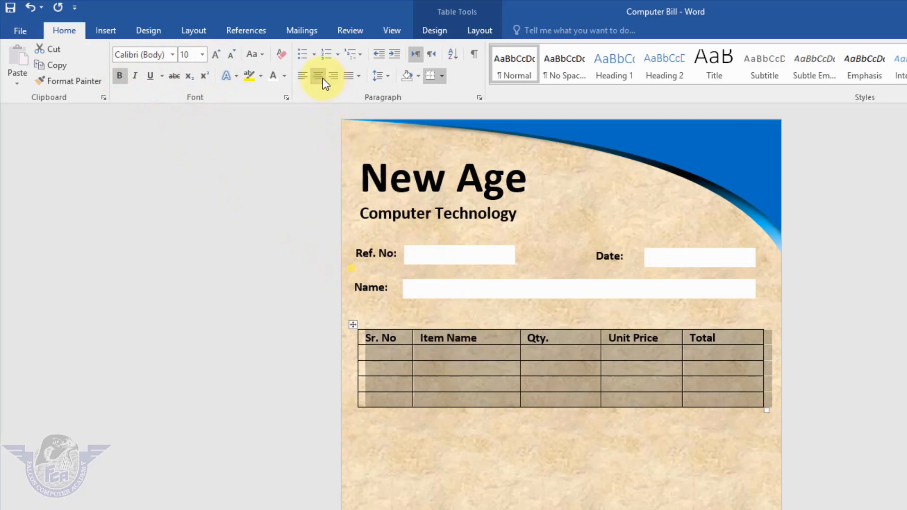
{"action": "left_click", "coordinate": [404, 340]}
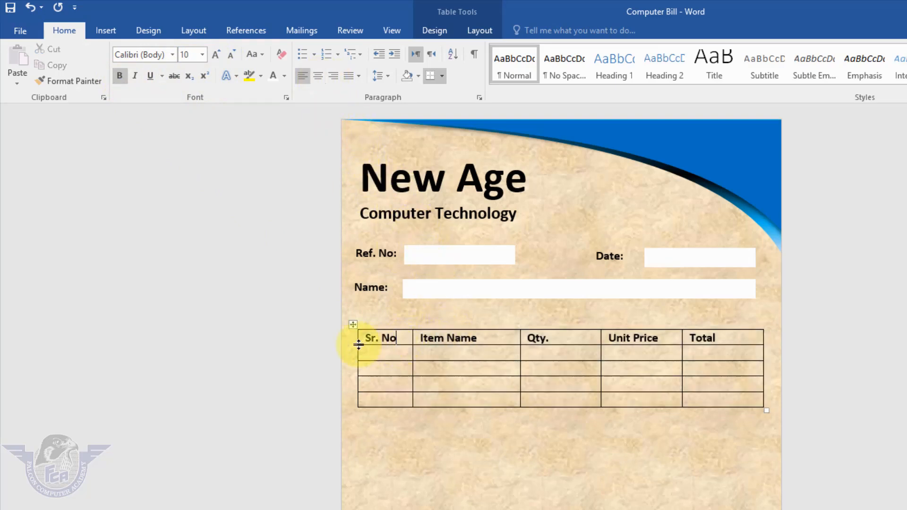
{"action": "left_click", "coordinate": [352, 325]}
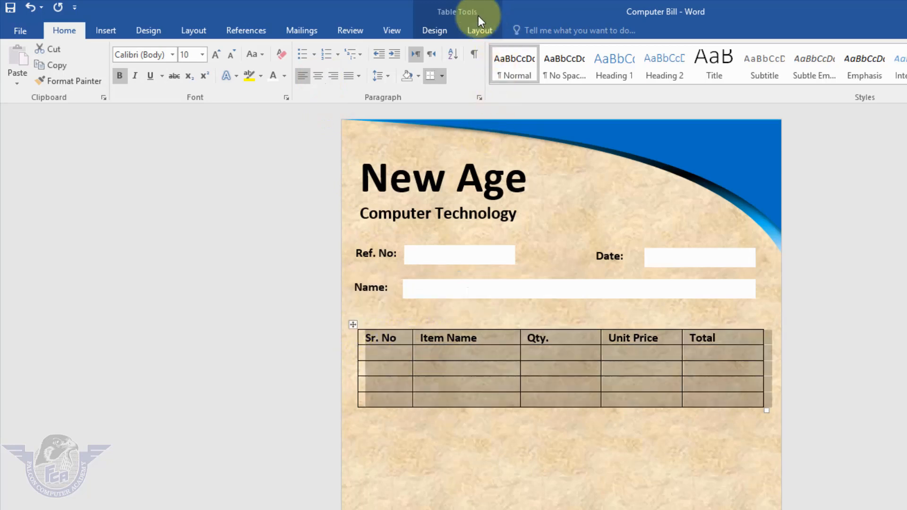
{"action": "left_click", "coordinate": [478, 31]}
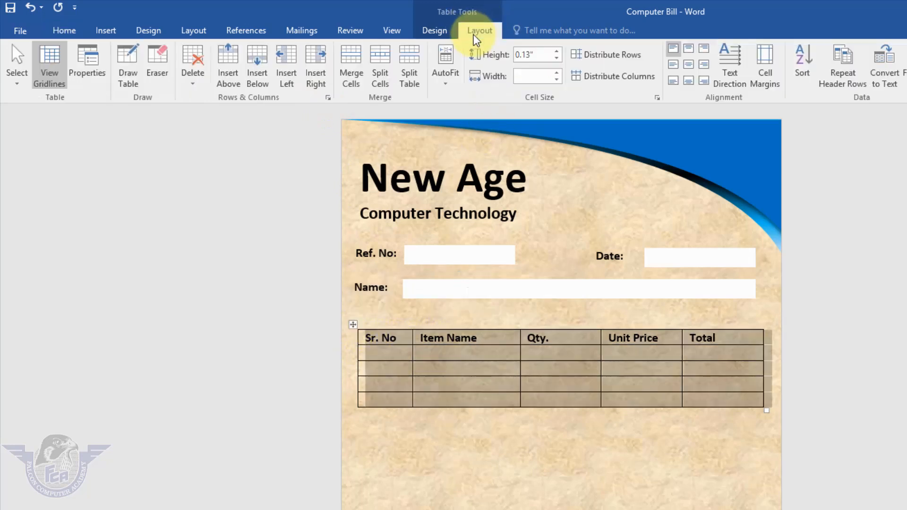
{"action": "left_click", "coordinate": [688, 65]}
{"action": "left_click", "coordinate": [485, 349]}
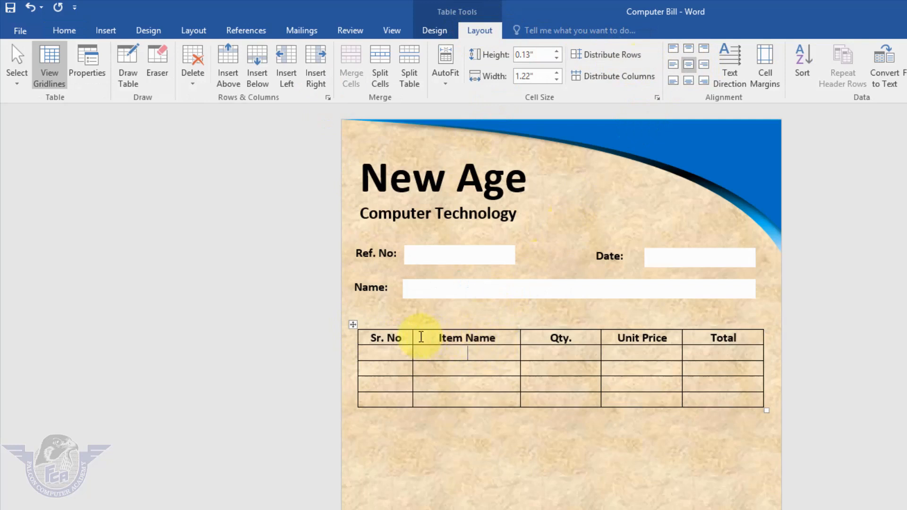
Widen the "Item Name" column to about 2.13 inches and narrow the "Qty.", "Unit Price" and "Total" columns, keeping each heading on one line
{"action": "mouse_move", "coordinate": [413, 339]}
{"action": "left_mouse_down"}
{"action": "mouse_move", "coordinate": [405, 338]}
{"action": "mouse_move", "coordinate": [413, 347]}
{"action": "left_mouse_up"}
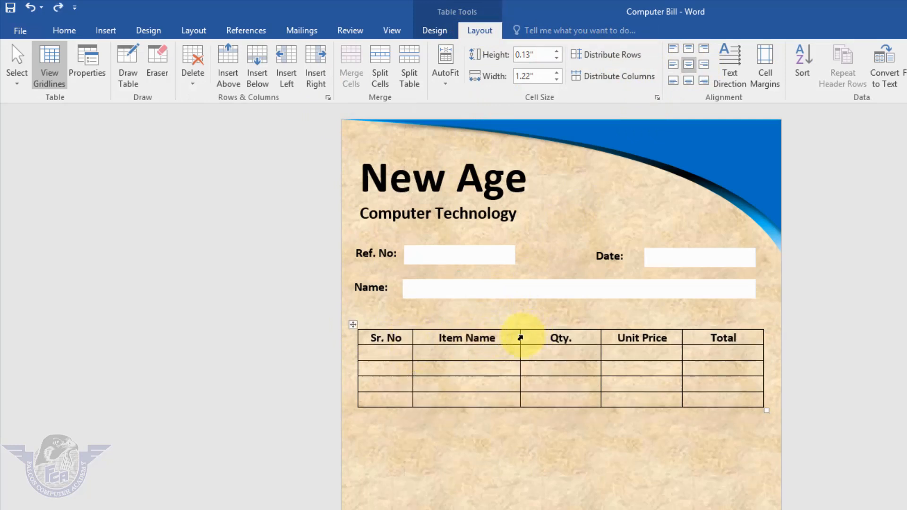
{"action": "left_click_drag", "start_coordinate": [520, 338], "coordinate": [627, 340]}
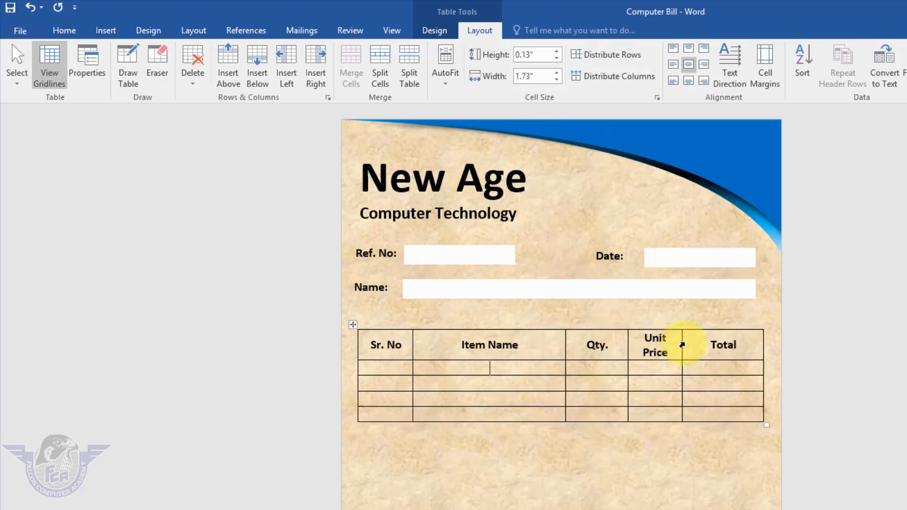
{"action": "left_click_drag", "start_coordinate": [682, 345], "coordinate": [710, 349]}
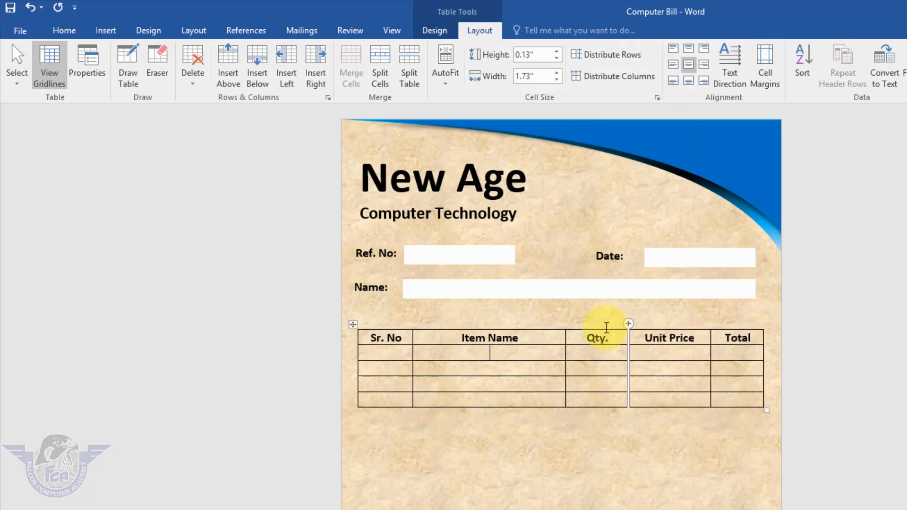
{"action": "left_click_drag", "start_coordinate": [628, 339], "coordinate": [640, 339]}
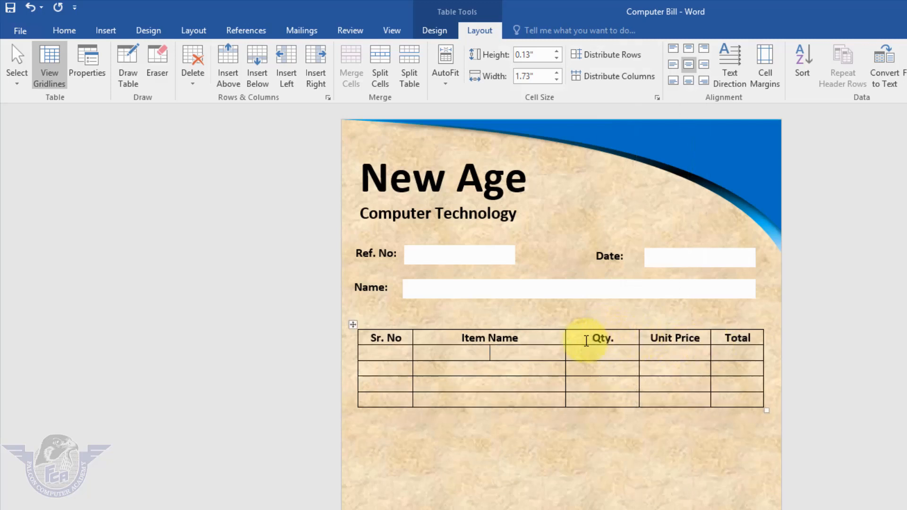
{"action": "left_click_drag", "start_coordinate": [564, 339], "coordinate": [601, 340]}
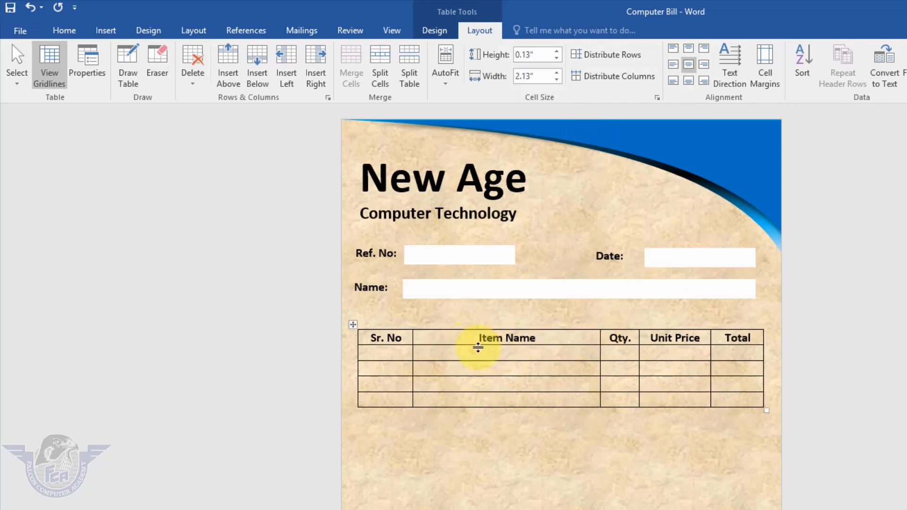
Add blank lines in the cell under "Item Name" to make that row about 2.05 inches high
{"action": "left_click", "coordinate": [472, 353]}
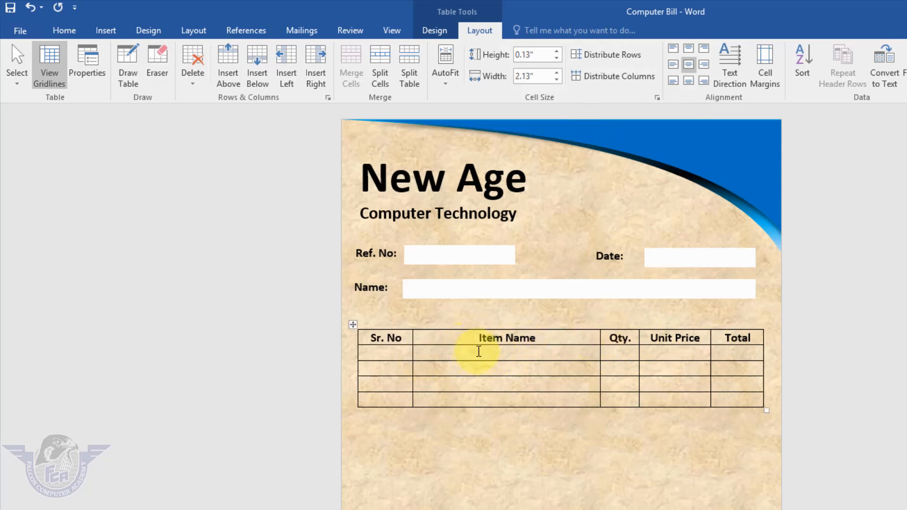
{"action": "key", "text": "Return"}
{"action": "key", "text": "Return"}
{"action": "key", "text": "Return"}
{"action": "key", "text": "Return"}
{"action": "key", "text": "Return"}
{"action": "key", "text": "Return"}
{"action": "key", "text": "Return"}
{"action": "key", "text": "Return"}
{"action": "key", "text": "Return"}
{"action": "key", "text": "Return"}
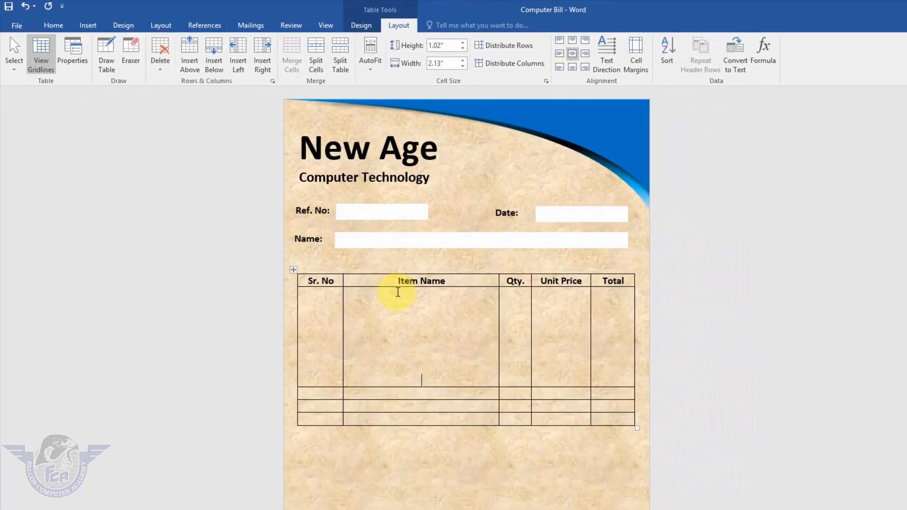
{"action": "key", "text": "Return"}
{"action": "key", "text": "Return"}
{"action": "key", "text": "Return"}
{"action": "key", "text": "Return"}
{"action": "key", "text": "Return"}
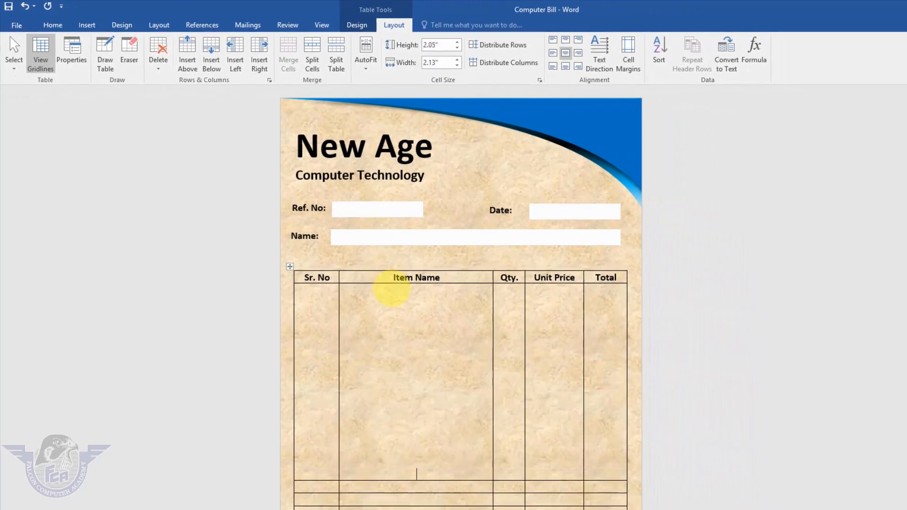
Enter "Total", "Advance" and "Balance" in the "Unit Price" column of the table's last three rows
{"action": "scroll", "coordinate": [386, 288], "scroll_direction": "down", "scroll_amount": 2}
{"action": "left_click", "coordinate": [566, 415]}
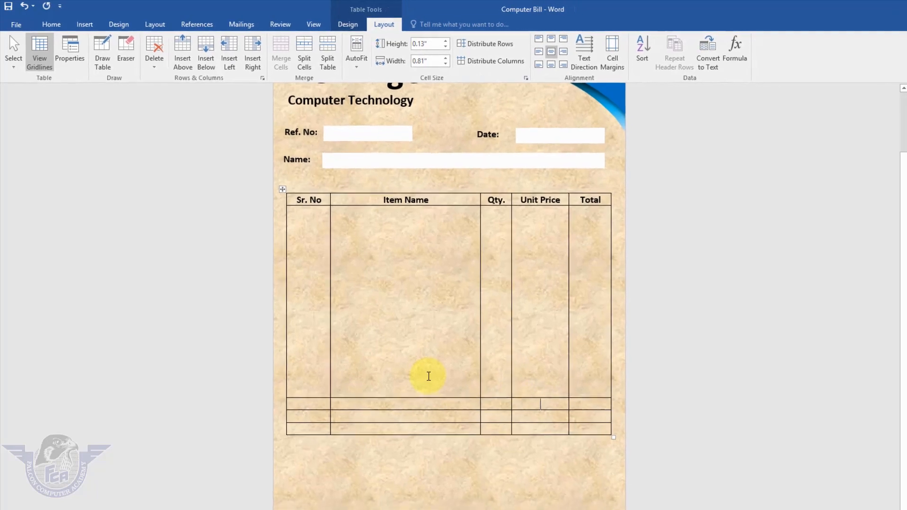
{"action": "type", "text": "Total"}
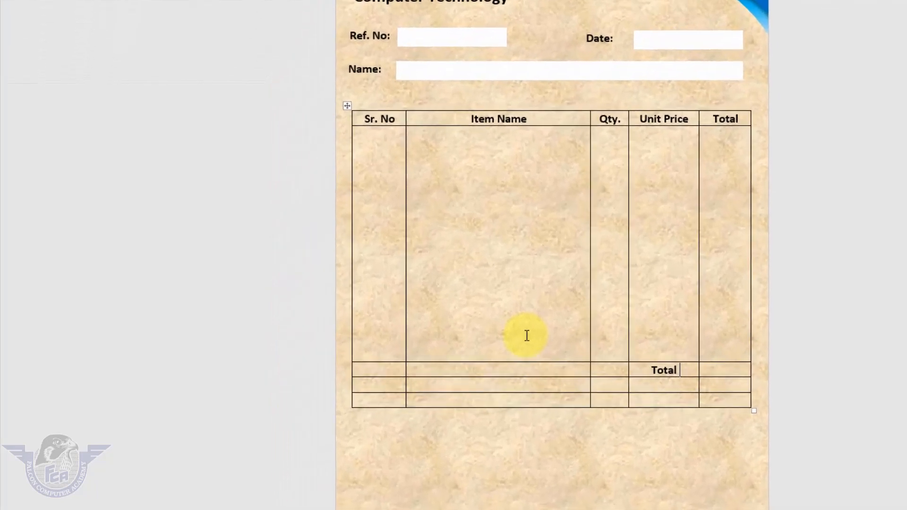
{"action": "key", "text": "Down"}
{"action": "type", "text": "Advance"}
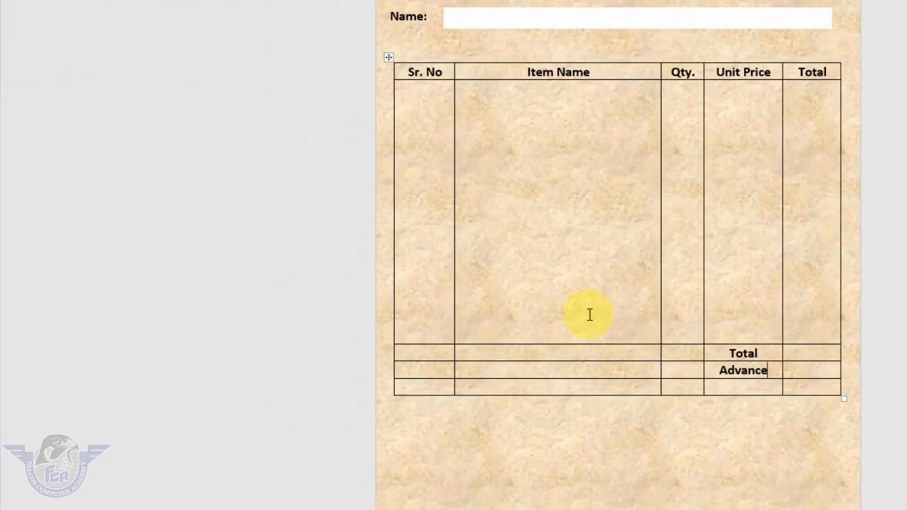
{"action": "type", "text": "Balance"}
Insert a one-column, two-row table two lines below the items table and narrow it to about 1.31 inches
{"action": "left_click", "coordinate": [498, 437]}
{"action": "key", "text": "Return"}
{"action": "key", "text": "Return"}
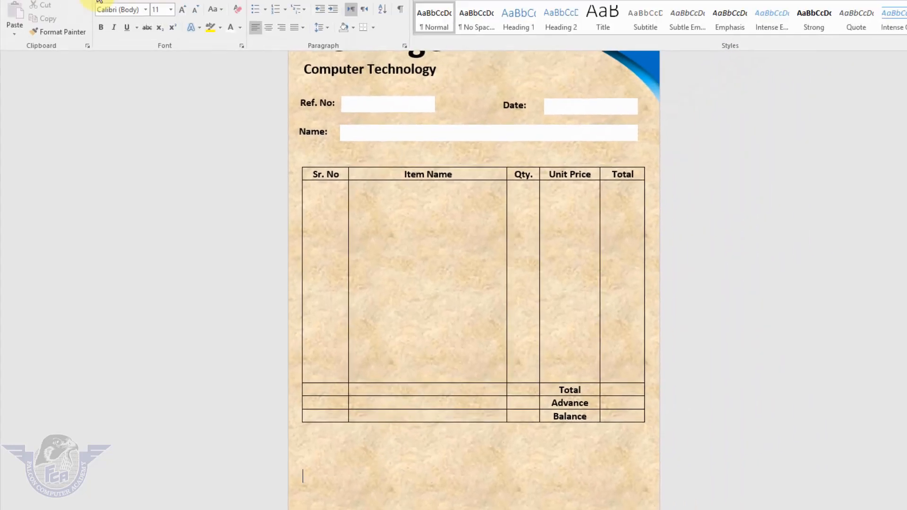
{"action": "left_click", "coordinate": [88, 26]}
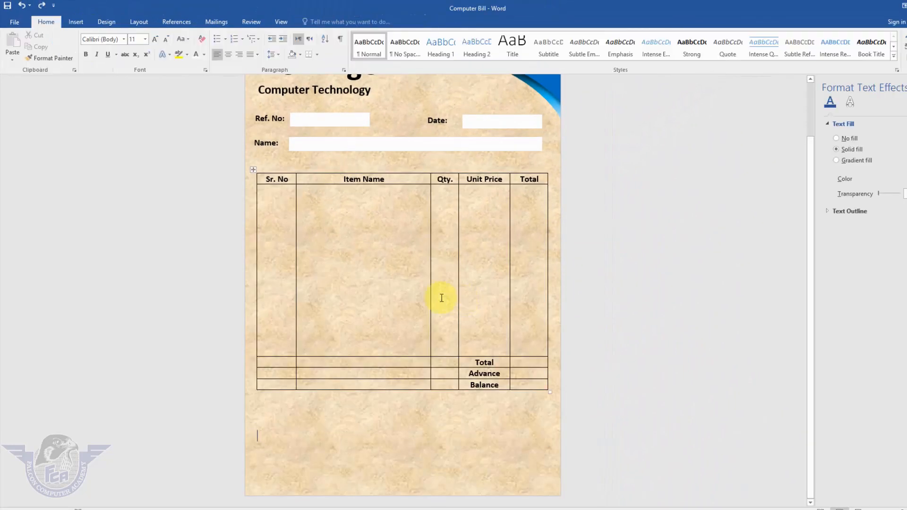
{"action": "left_click", "coordinate": [80, 22]}
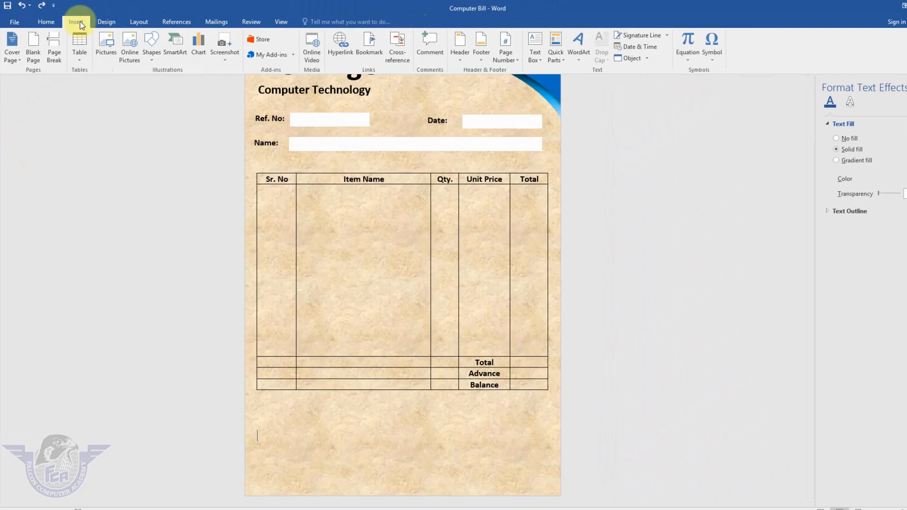
{"action": "left_click", "coordinate": [79, 58]}
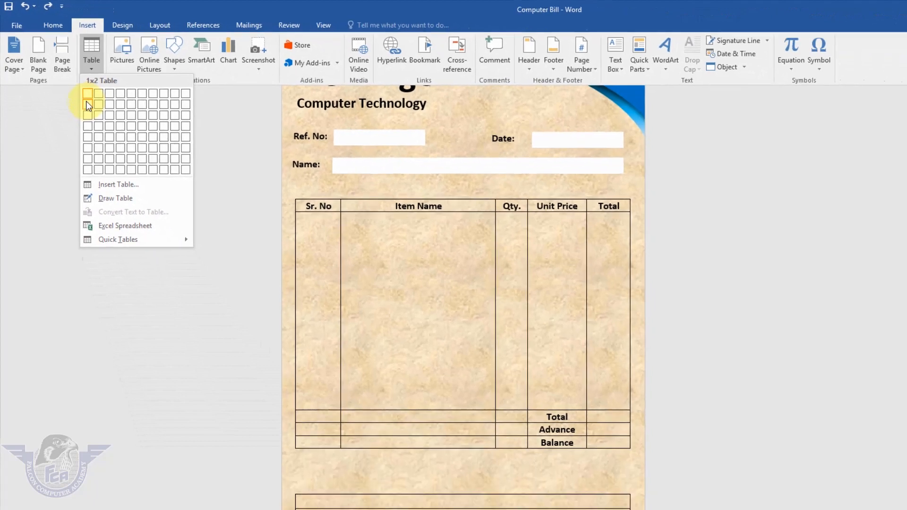
{"action": "left_click", "coordinate": [86, 101]}
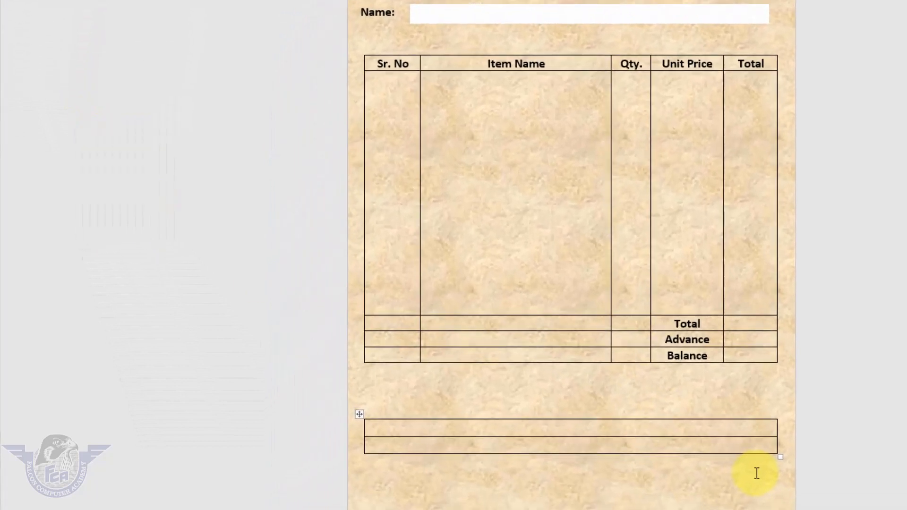
{"action": "left_click_drag", "start_coordinate": [830, 447], "coordinate": [514, 436]}
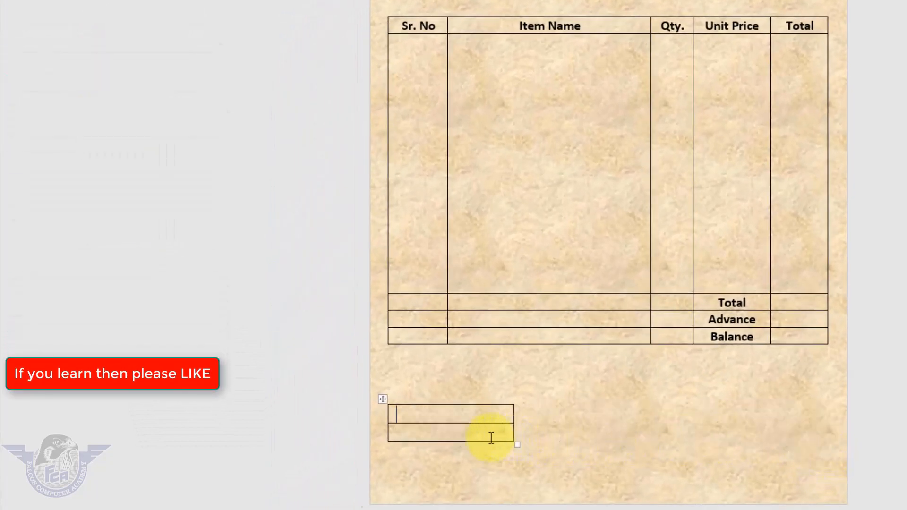
Set the font size of the small two-row table below the items table to 10
{"action": "left_click", "coordinate": [382, 402]}
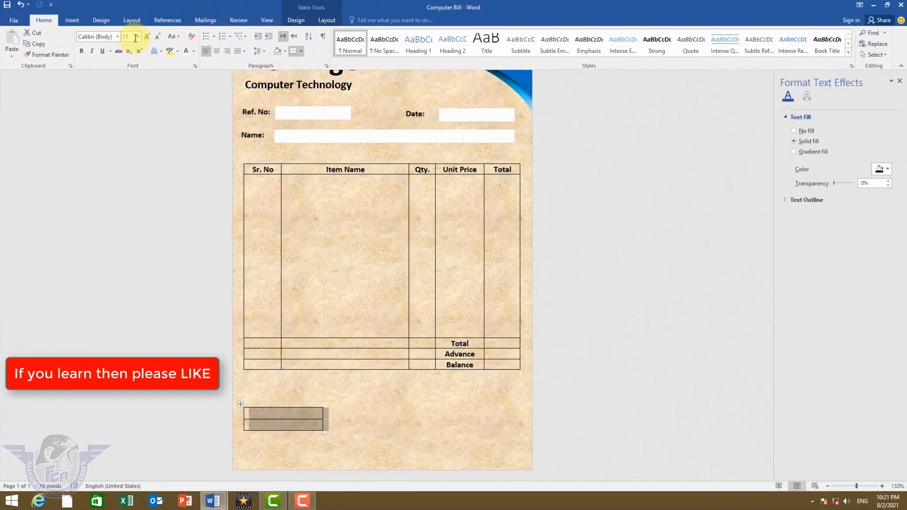
{"action": "left_click", "coordinate": [137, 36]}
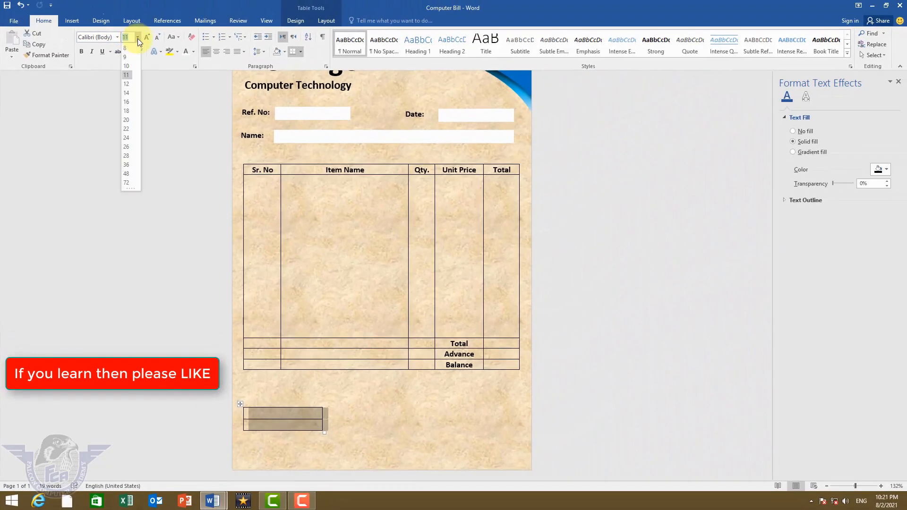
{"action": "left_click", "coordinate": [129, 66]}
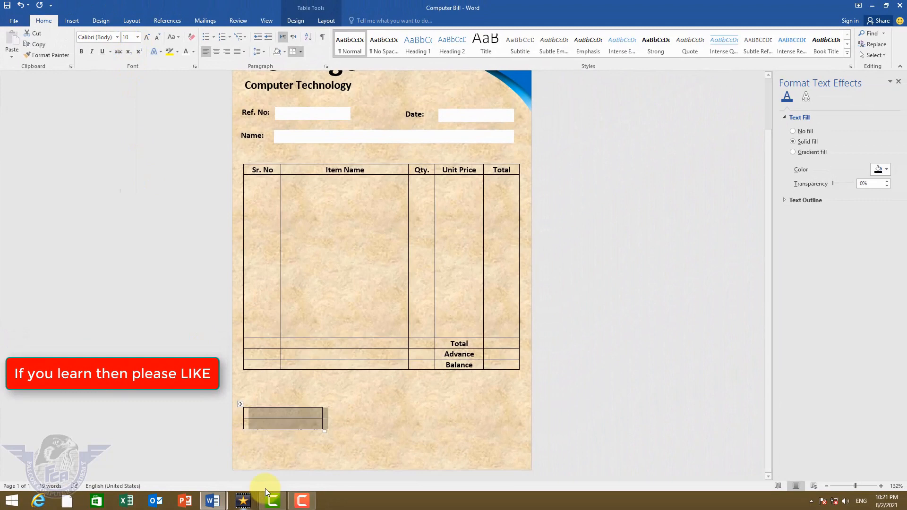
Enter "Customer Sign" in the lower cell of the small table and center it
{"action": "left_click", "coordinate": [285, 424]}
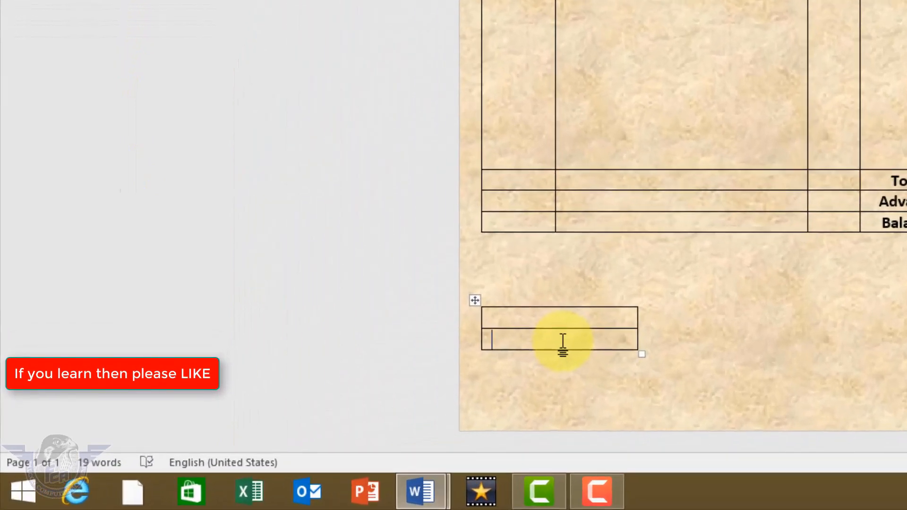
{"action": "type", "text": "Custom"}
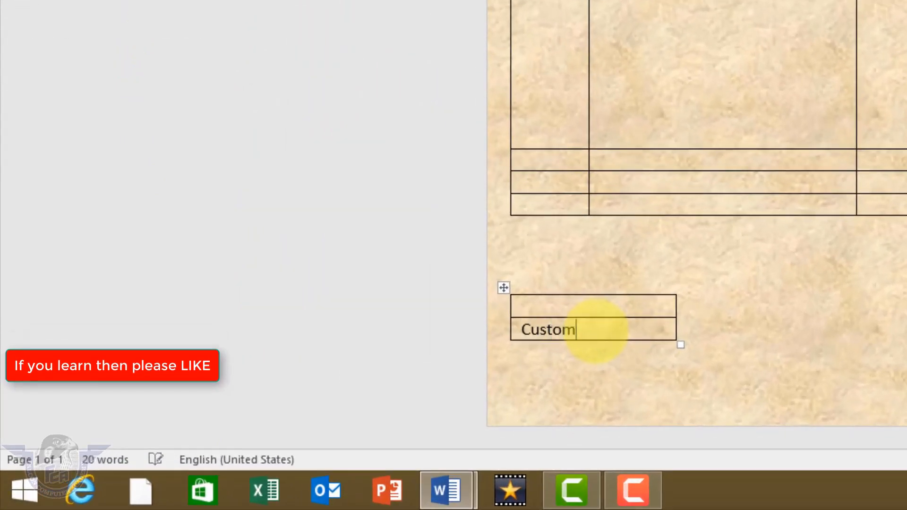
{"action": "type", "text": "er Si"}
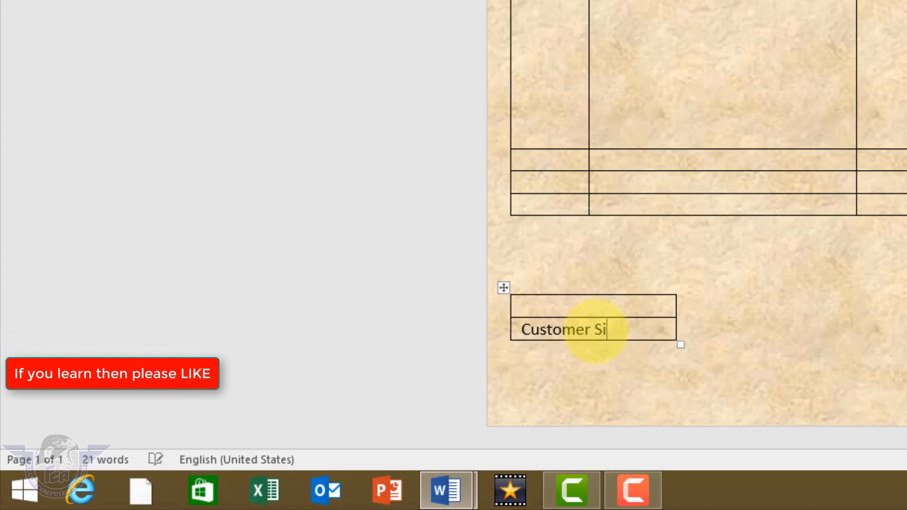
{"action": "type", "text": "gn:"}
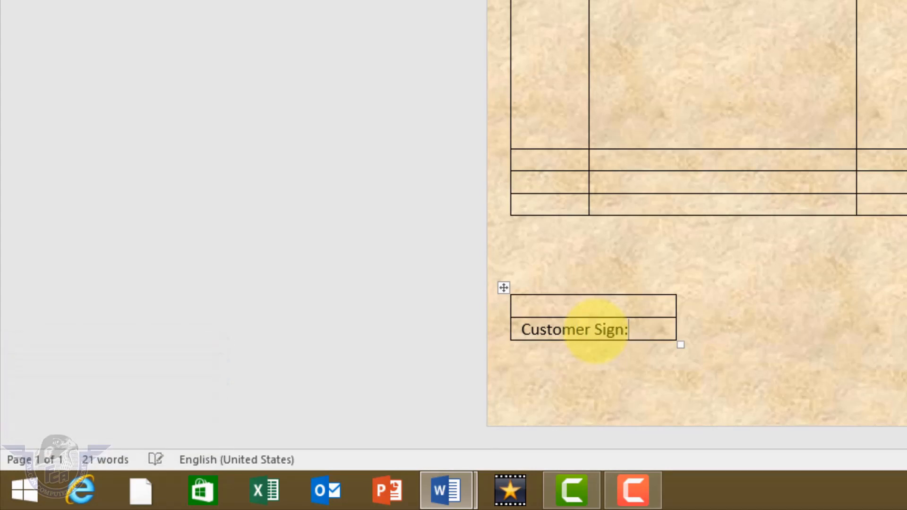
{"action": "key", "text": "BackSpace"}
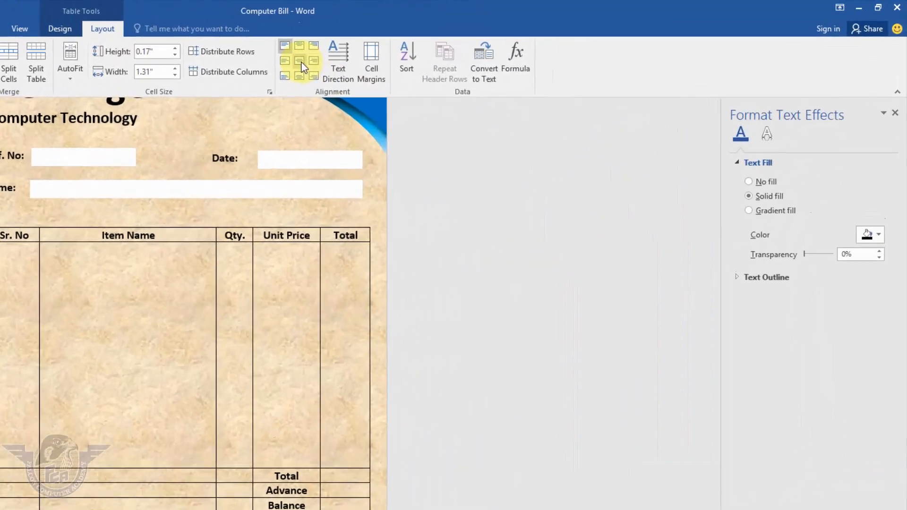
{"action": "left_click", "coordinate": [472, 48]}
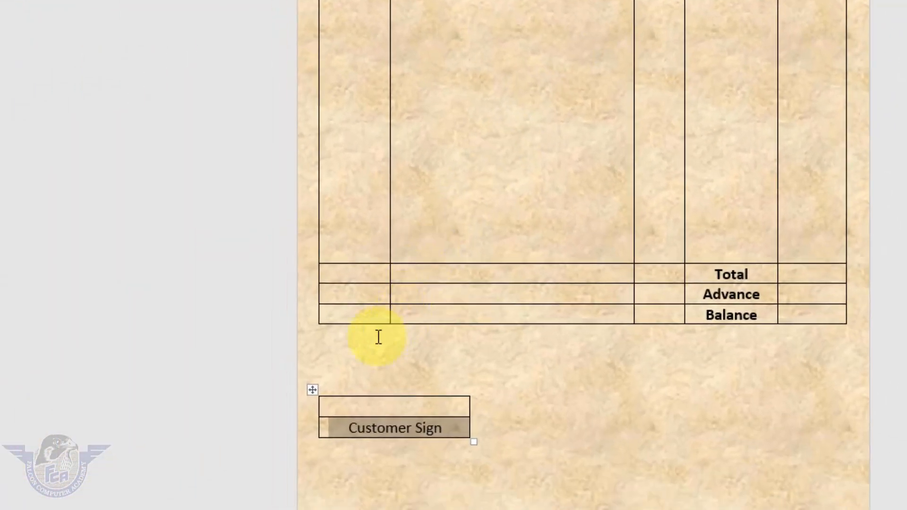
Remove the outer borders of the "Customer Sign" table, keeping only its inside horizontal border as a signature line
{"action": "left_click", "coordinate": [313, 390]}
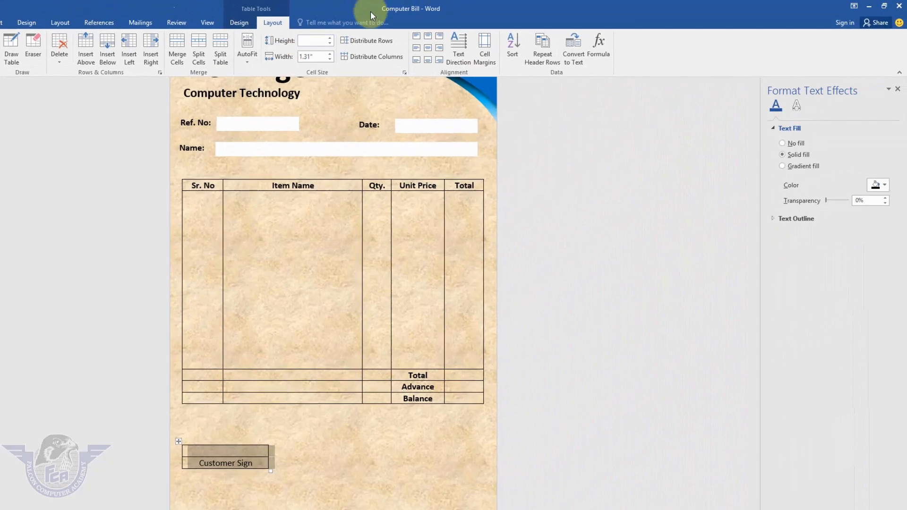
{"action": "left_click", "coordinate": [241, 25]}
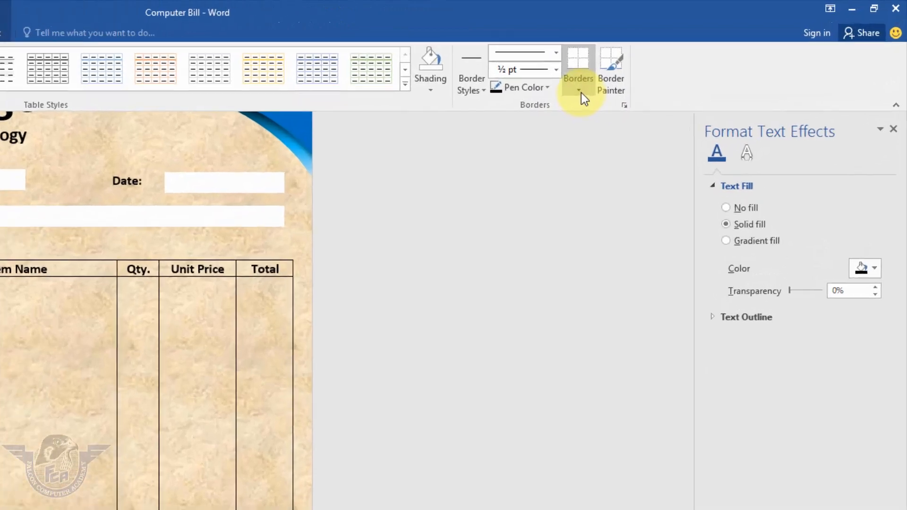
{"action": "left_click", "coordinate": [680, 61]}
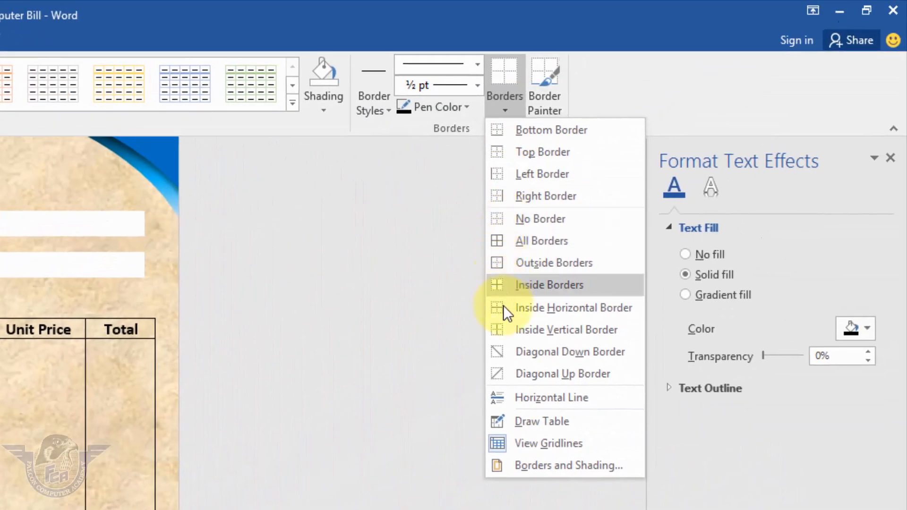
{"action": "left_click", "coordinate": [504, 310]}
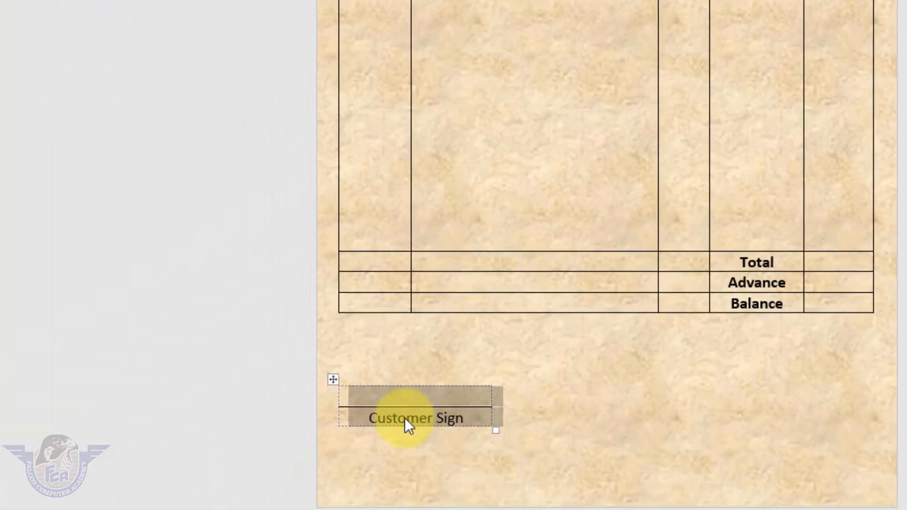
{"action": "left_click", "coordinate": [418, 402]}
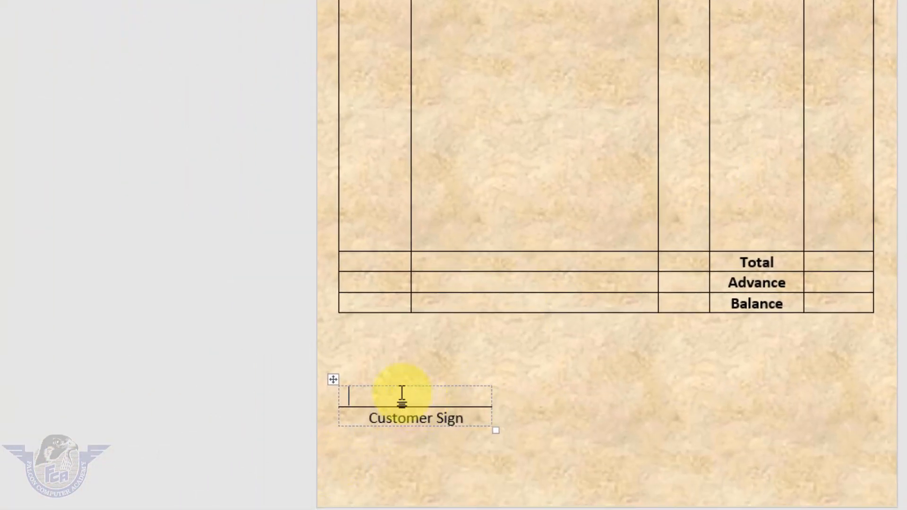
Copy the "Customer Sign" table to the right side of the page and change the copy's label to "Manager Sign"
{"action": "left_click_drag", "start_coordinate": [337, 381], "coordinate": [700, 379]}
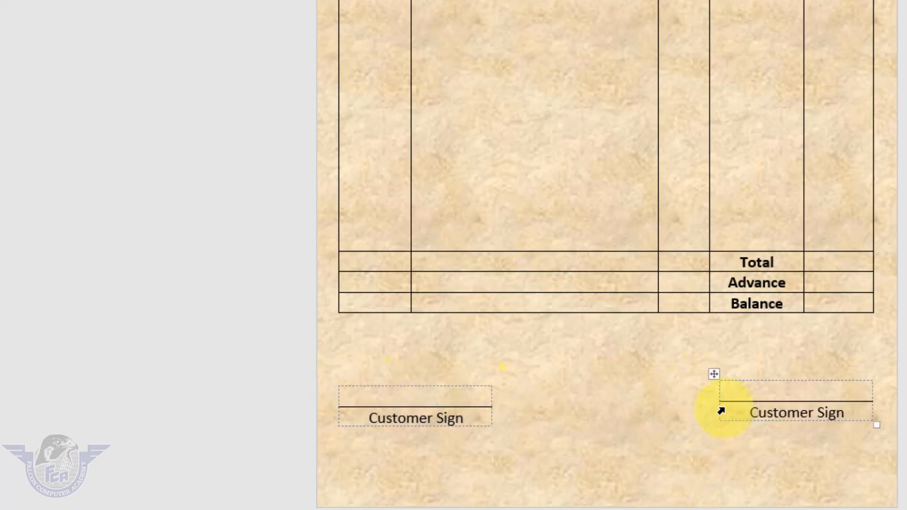
{"action": "left_click", "coordinate": [715, 375]}
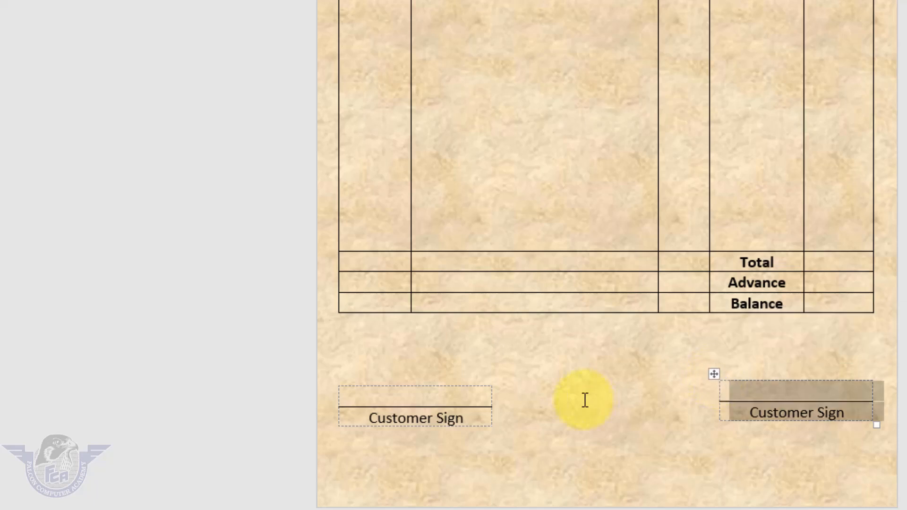
{"action": "triple_click", "coordinate": [796, 413]}
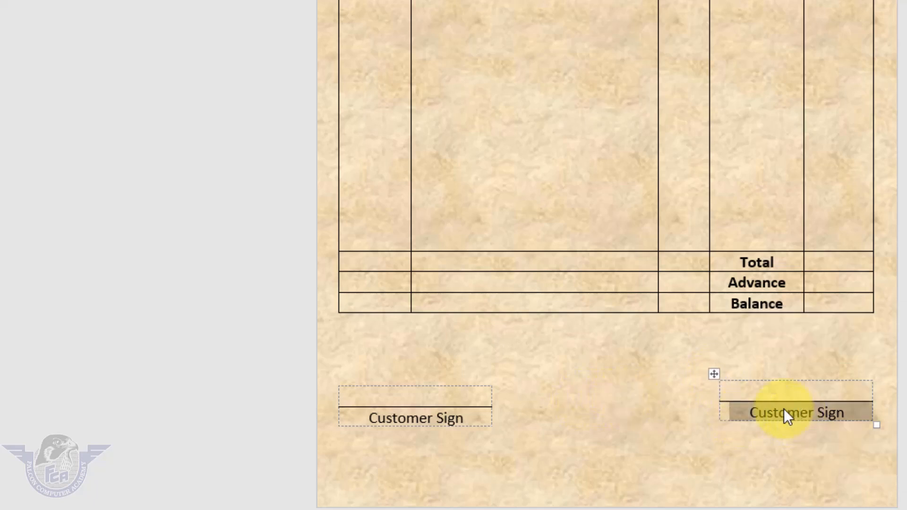
{"action": "type", "text": "Manager Signature"}
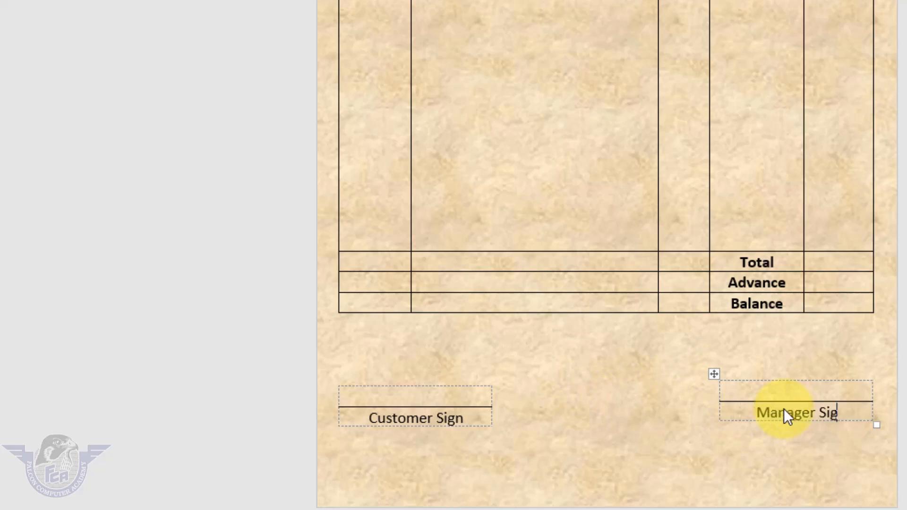
{"action": "key", "text": "BackSpace"}
{"action": "key", "text": "BackSpace"}
{"action": "key", "text": "BackSpace"}
{"action": "key", "text": "BackSpace"}
{"action": "key", "text": "BackSpace"}
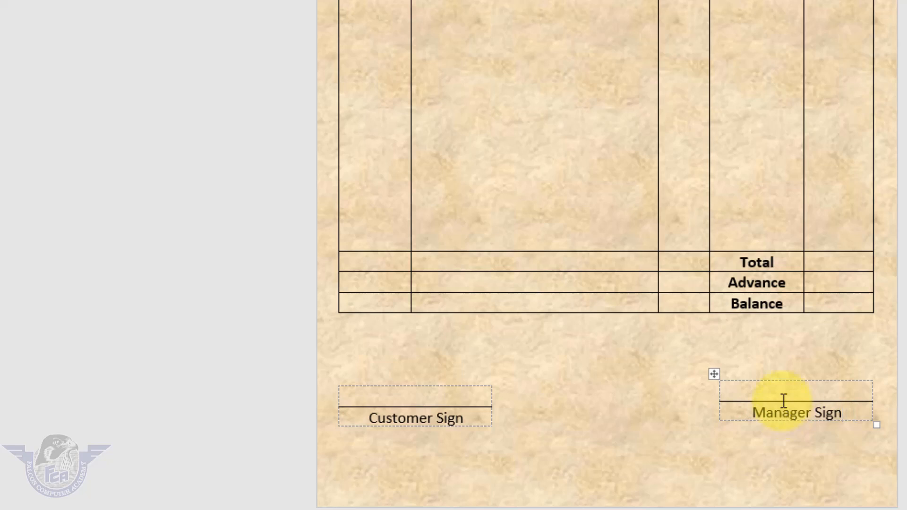
{"action": "left_click", "coordinate": [712, 376]}
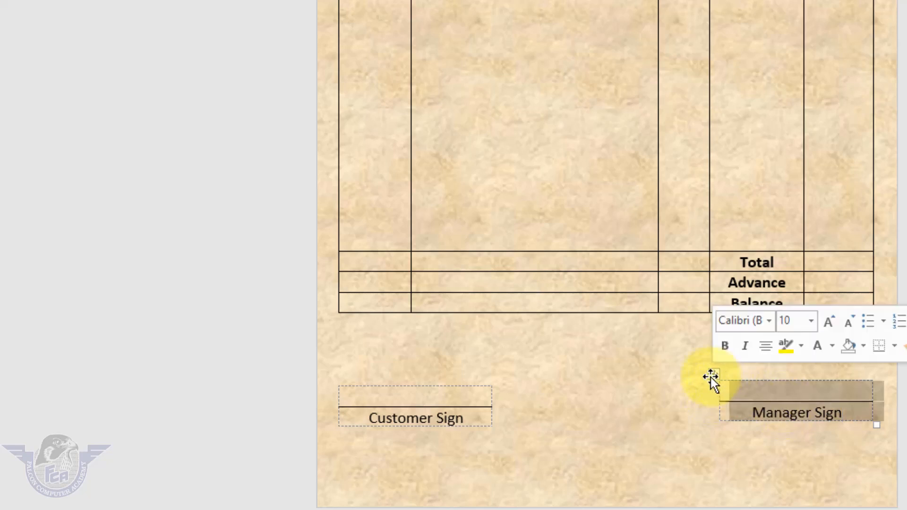
Enter the centered line "Thank you for your business" below the two signature tables
{"action": "left_click", "coordinate": [712, 377]}
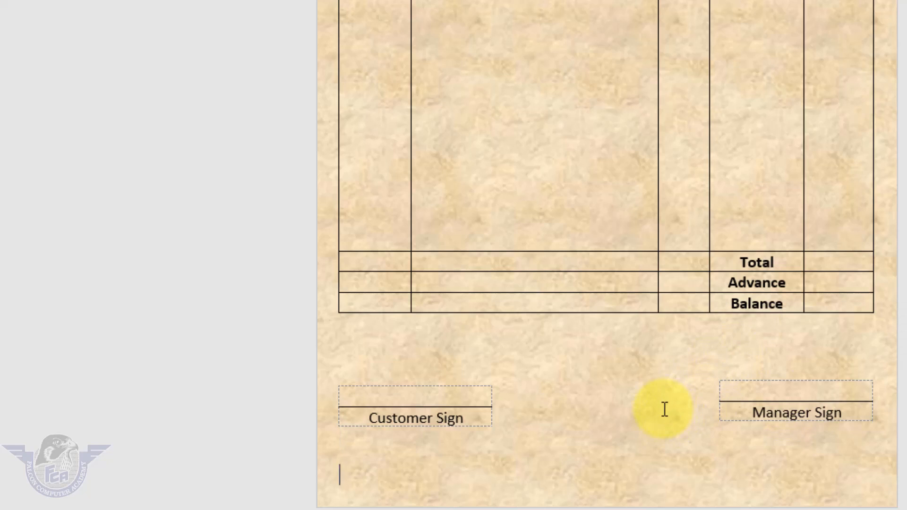
{"action": "type", "text": "Thank you"}
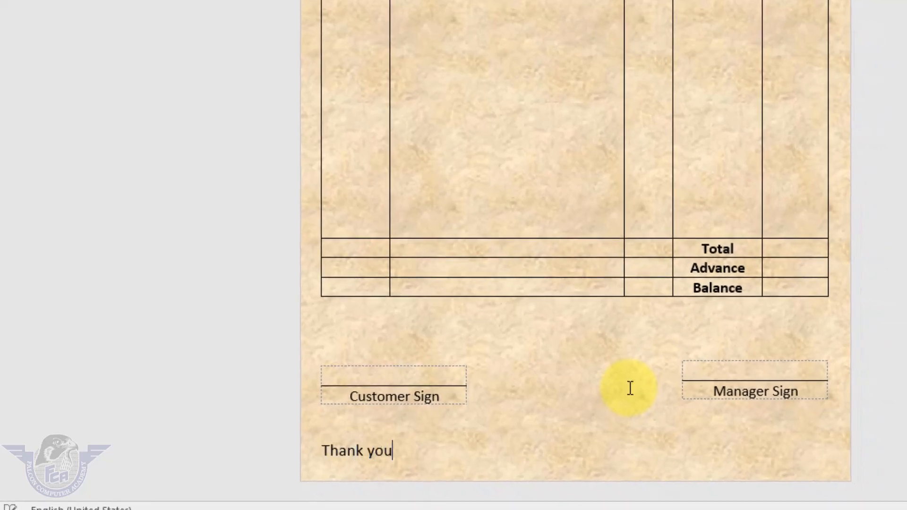
{"action": "type", "text": " for your "}
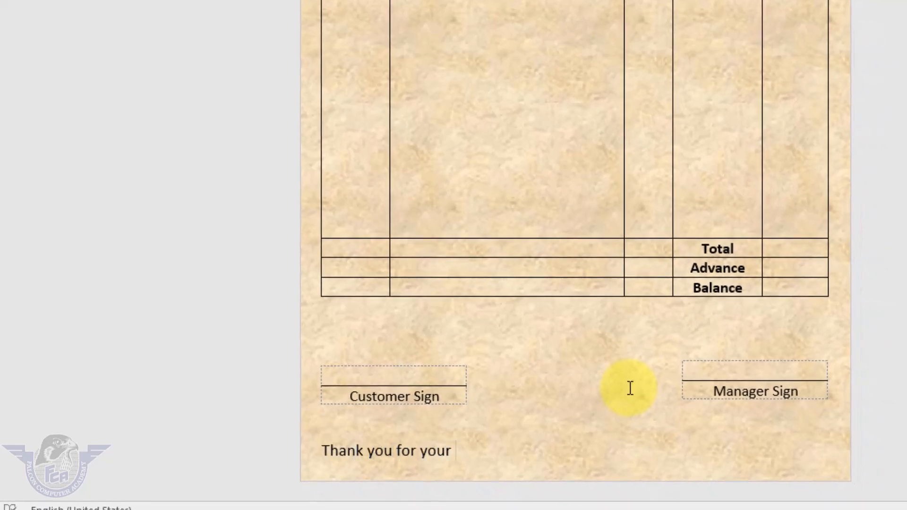
{"action": "type", "text": "business"}
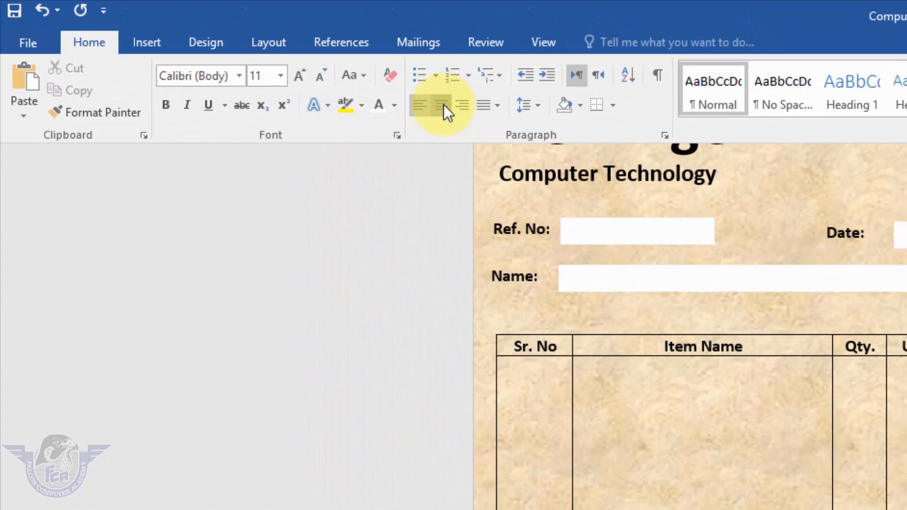
{"action": "left_click", "coordinate": [444, 104]}
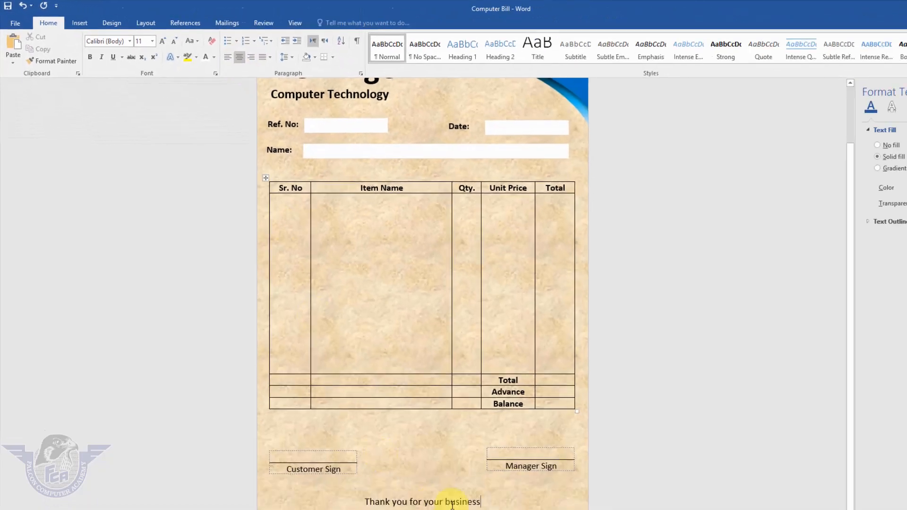
Shade the "Thank you for your business" line blue and apply a font color to its text
{"action": "left_click_drag", "start_coordinate": [468, 483], "coordinate": [341, 479]}
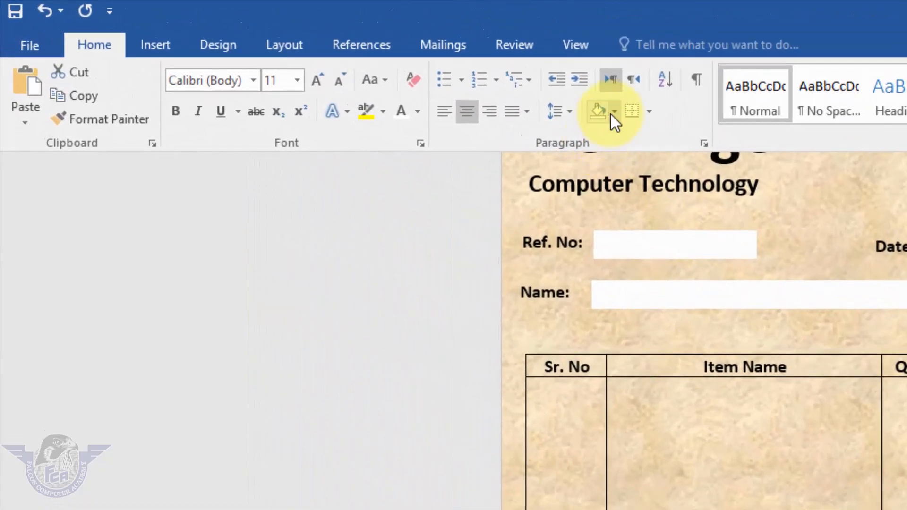
{"action": "left_click", "coordinate": [303, 55]}
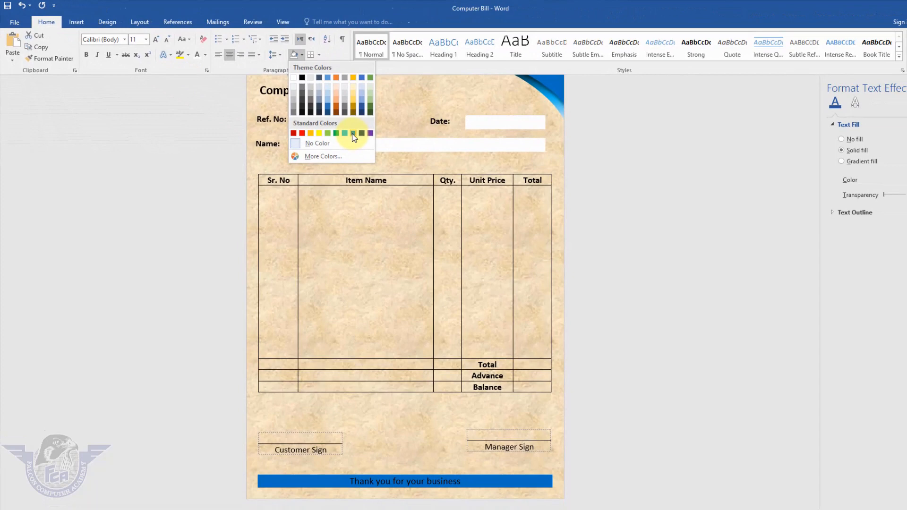
{"action": "left_click", "coordinate": [718, 270]}
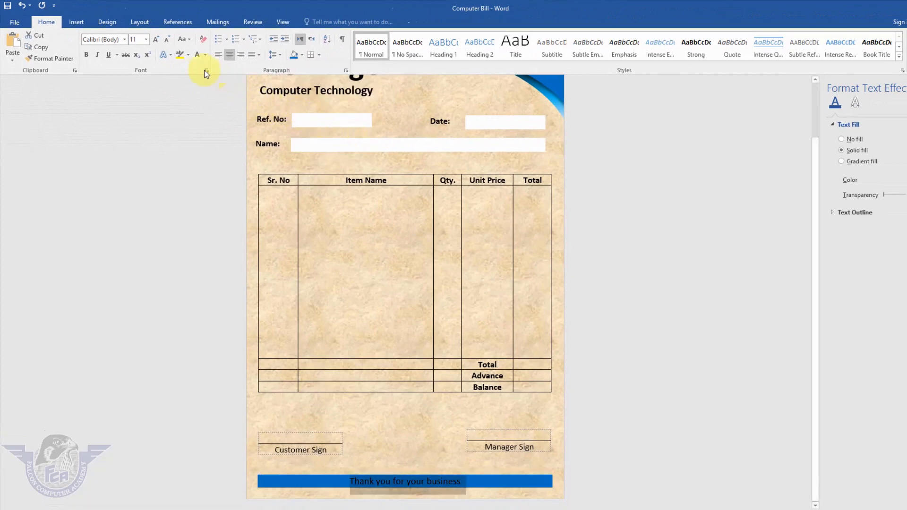
{"action": "left_click", "coordinate": [198, 55]}
Shade the heading row of the items table in the same blue as the thank-you line
{"action": "left_click_drag", "start_coordinate": [536, 180], "coordinate": [292, 180]}
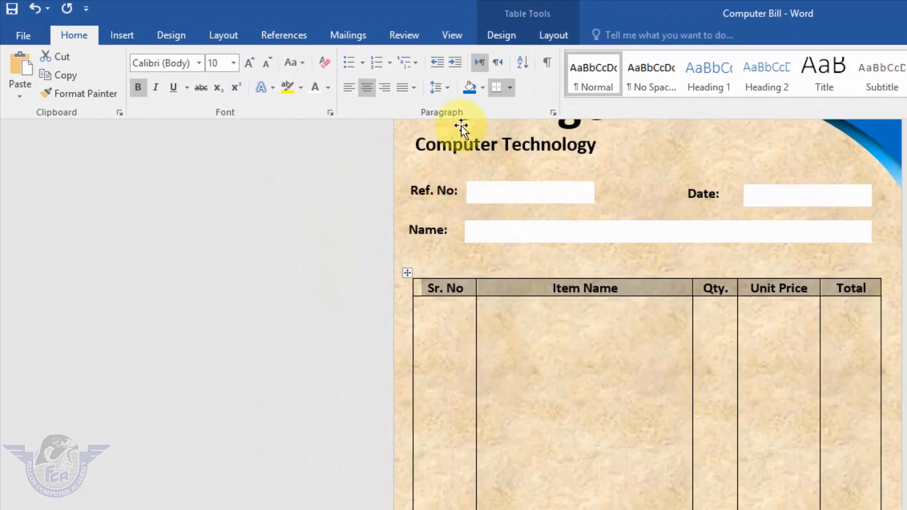
{"action": "left_click", "coordinate": [430, 81]}
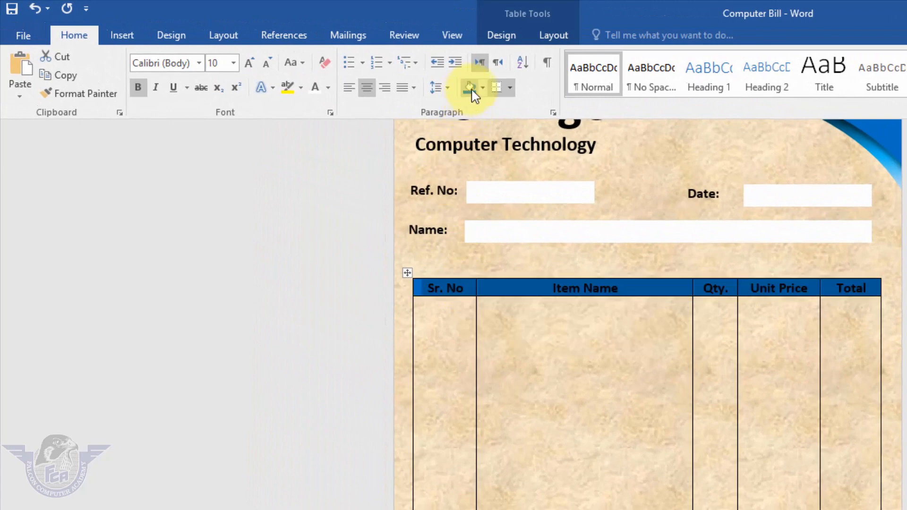
Color the items table's heading text white, and give the Balance label and value cells blue shading with white text
{"action": "left_click", "coordinate": [312, 88]}
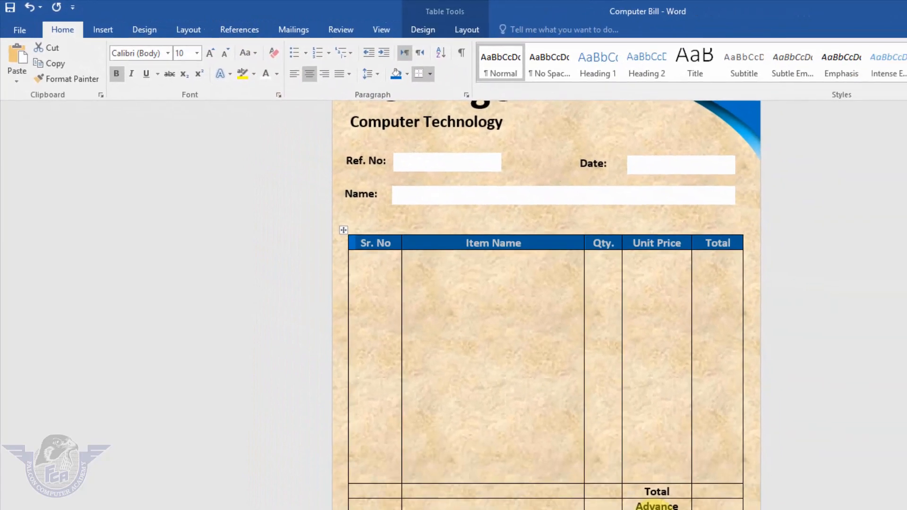
{"action": "left_click_drag", "start_coordinate": [584, 463], "coordinate": [636, 464]}
{"action": "left_click", "coordinate": [352, 67]}
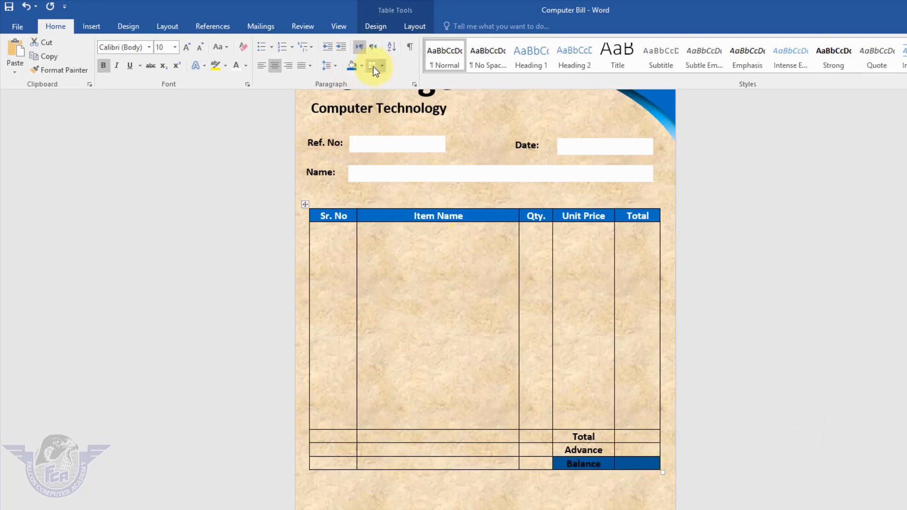
{"action": "left_click", "coordinate": [236, 66]}
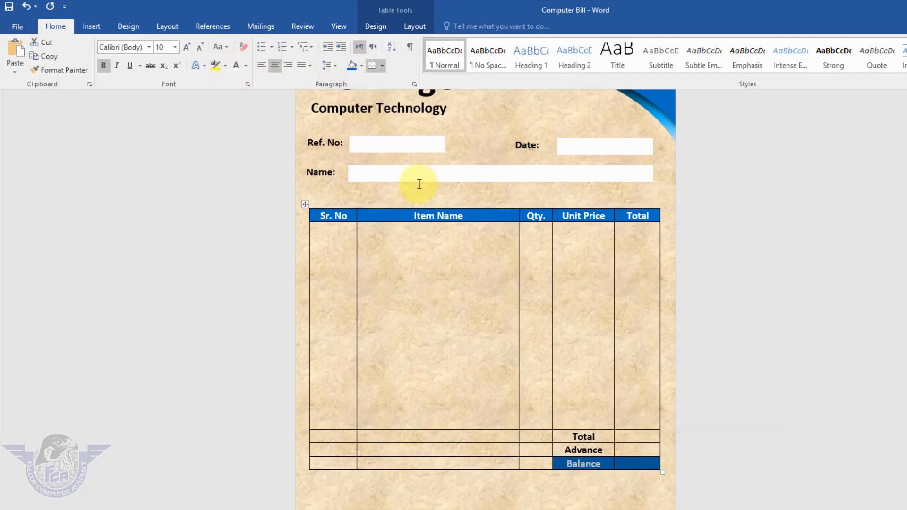
Check the whole bill in the print preview and return to the document
{"action": "key", "text": "ctrl+p"}
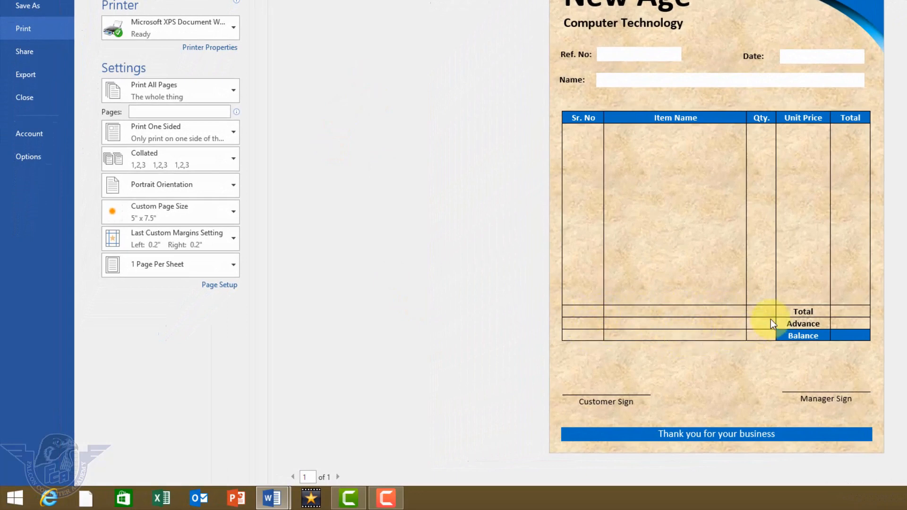
{"action": "key", "text": "Escape"}
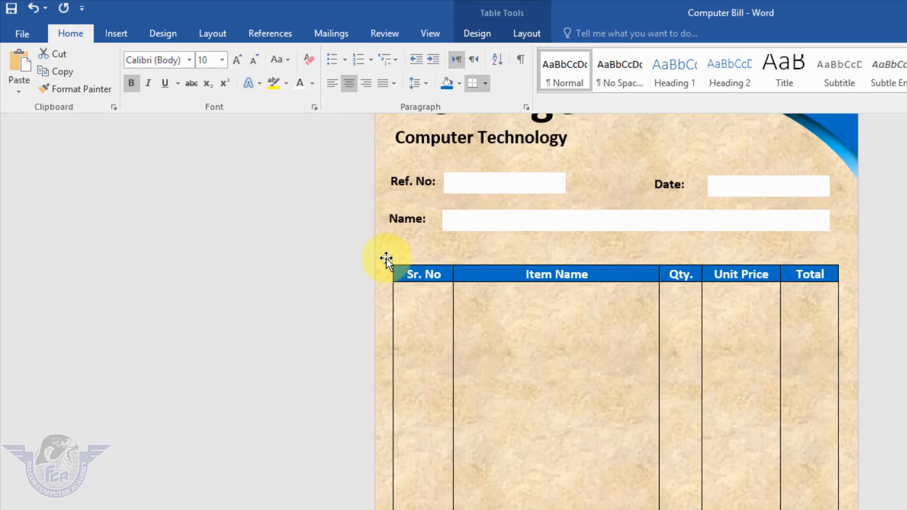
Select the entire items table and remove all its borders
{"action": "left_click", "coordinate": [266, 179]}
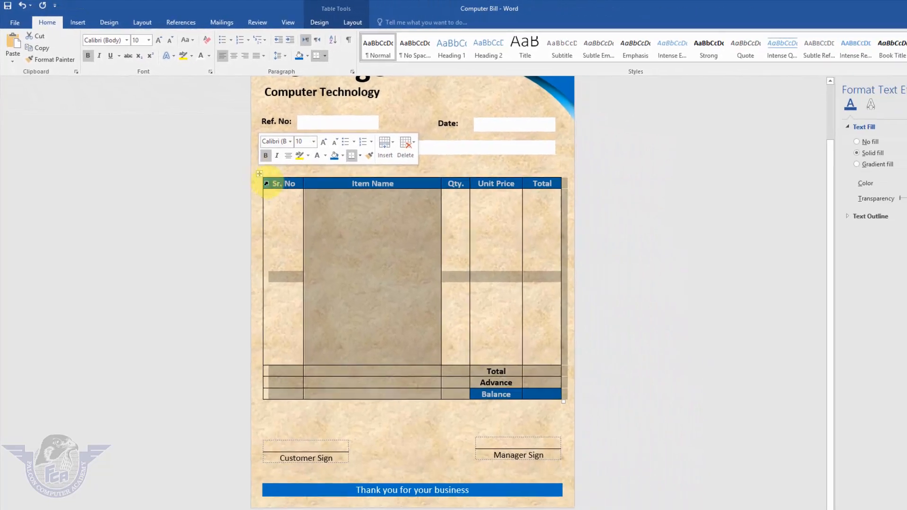
{"action": "left_click", "coordinate": [278, 188]}
{"action": "left_click", "coordinate": [260, 175]}
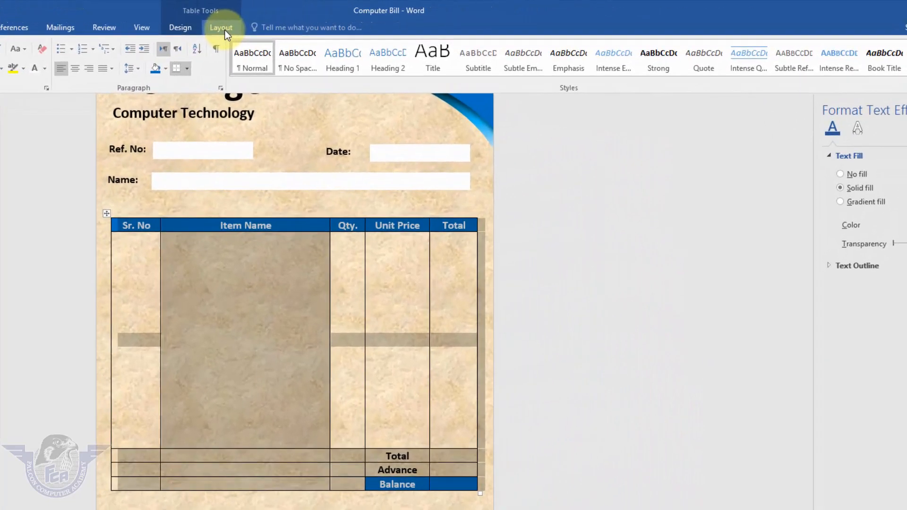
{"action": "left_click", "coordinate": [351, 22]}
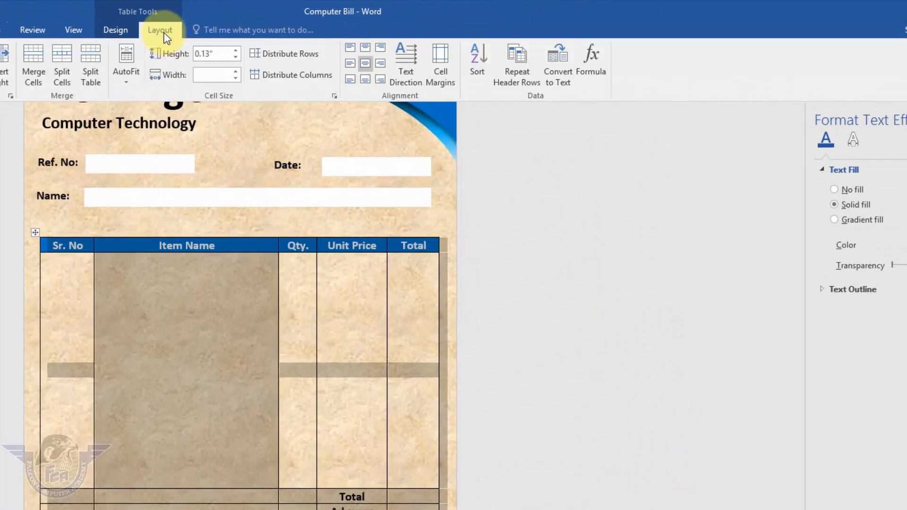
{"action": "left_click", "coordinate": [121, 27]}
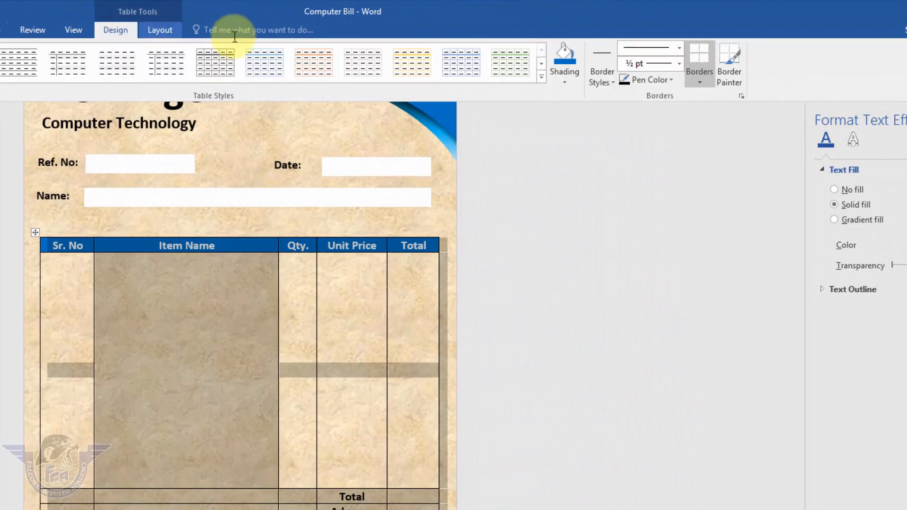
{"action": "left_click", "coordinate": [701, 83]}
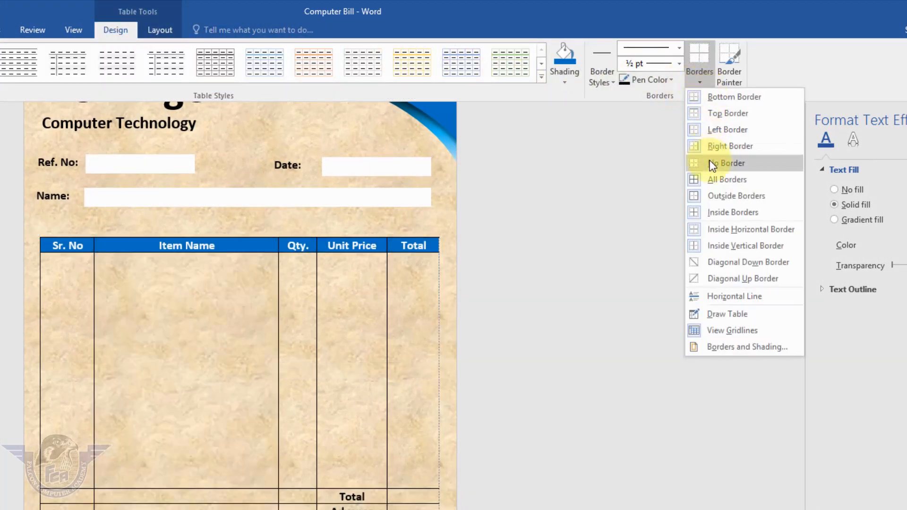
{"action": "left_click", "coordinate": [710, 162]}
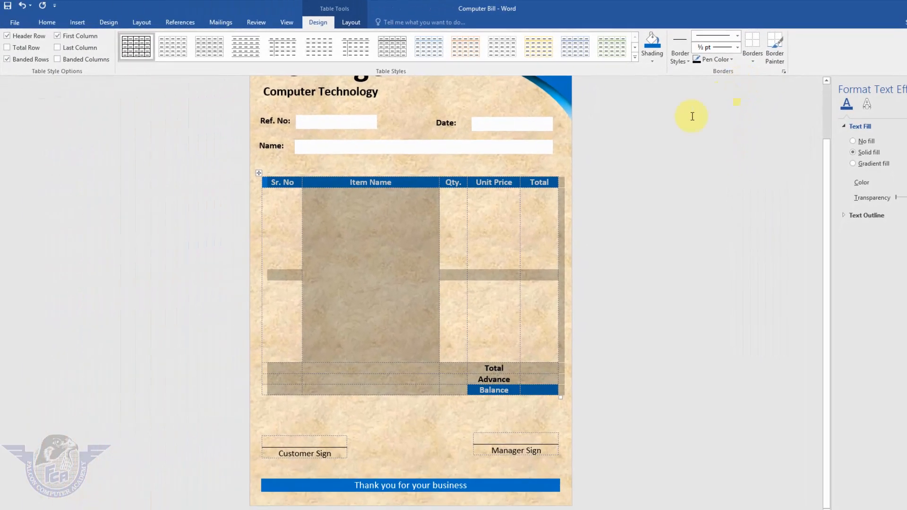
Hide the table gridlines to check the borderless items table, and show them again
{"action": "left_click", "coordinate": [478, 231]}
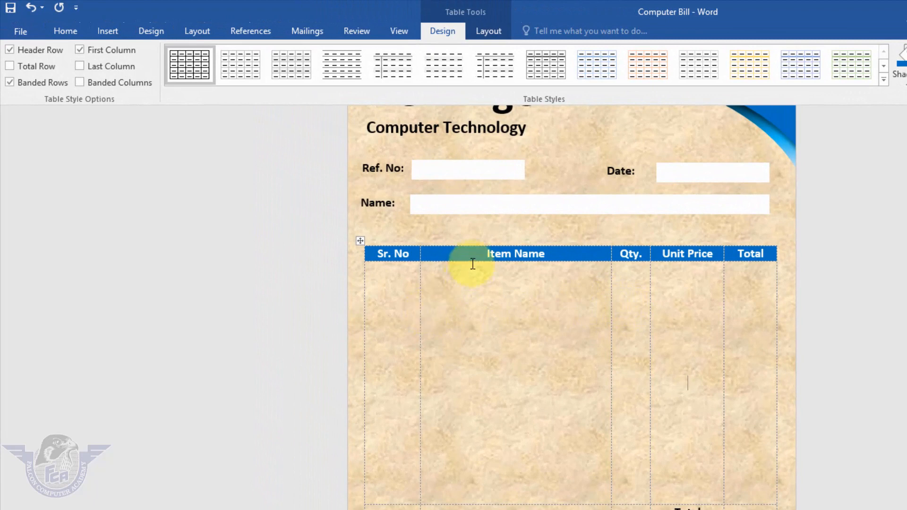
{"action": "left_click", "coordinate": [496, 32]}
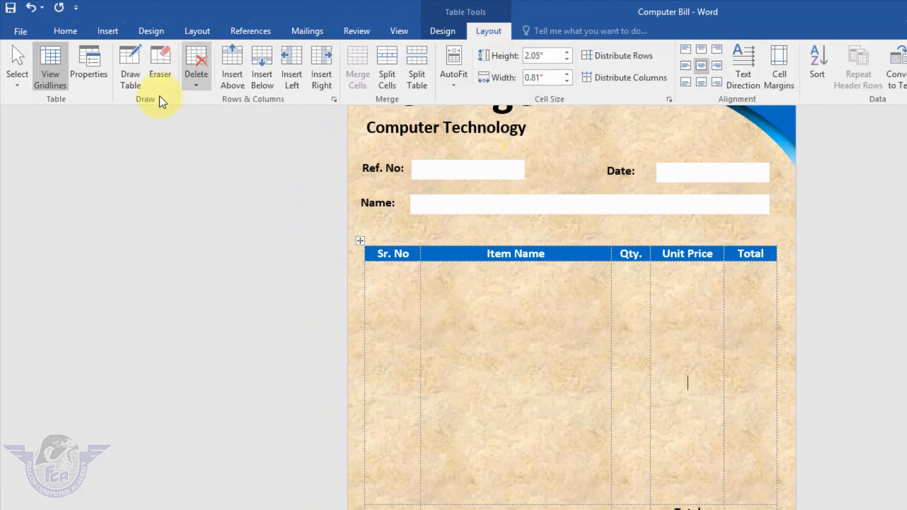
{"action": "left_click", "coordinate": [52, 83]}
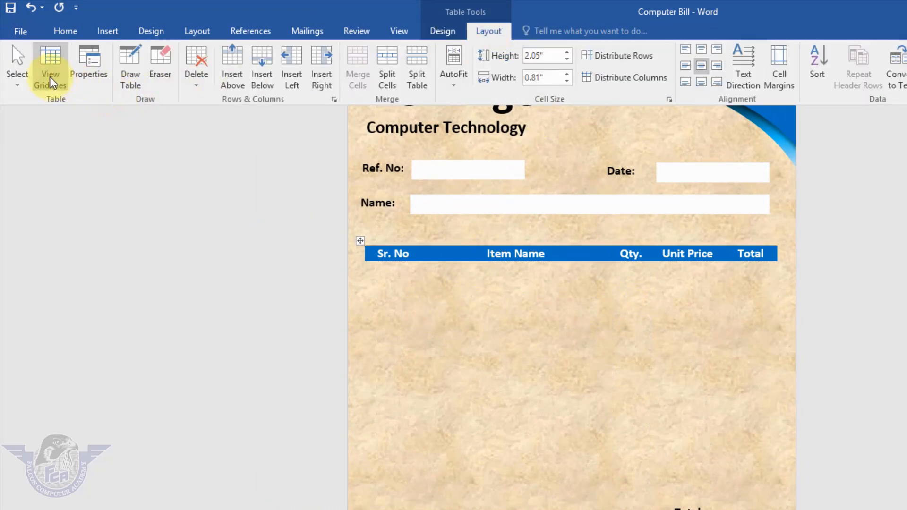
{"action": "left_click", "coordinate": [53, 84]}
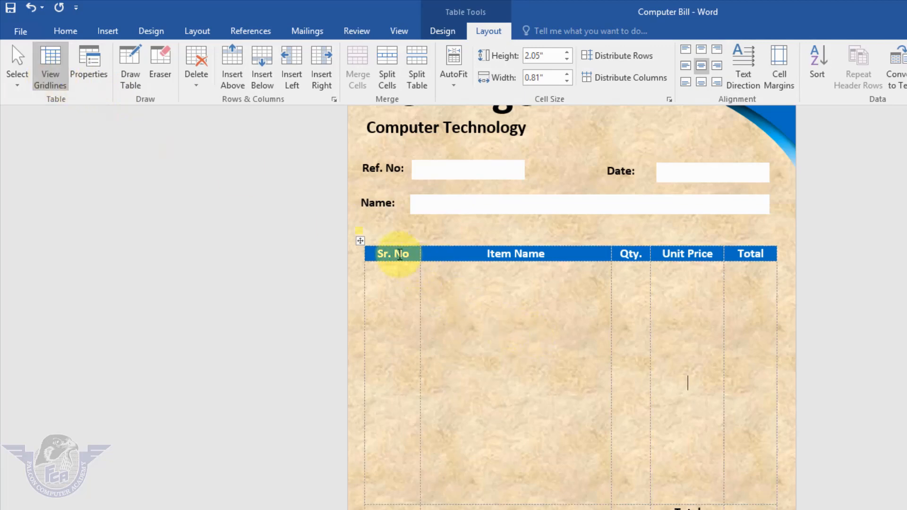
Apply all borders to the heading row and the tall blank row of the items table
{"action": "left_click_drag", "start_coordinate": [396, 253], "coordinate": [750, 291]}
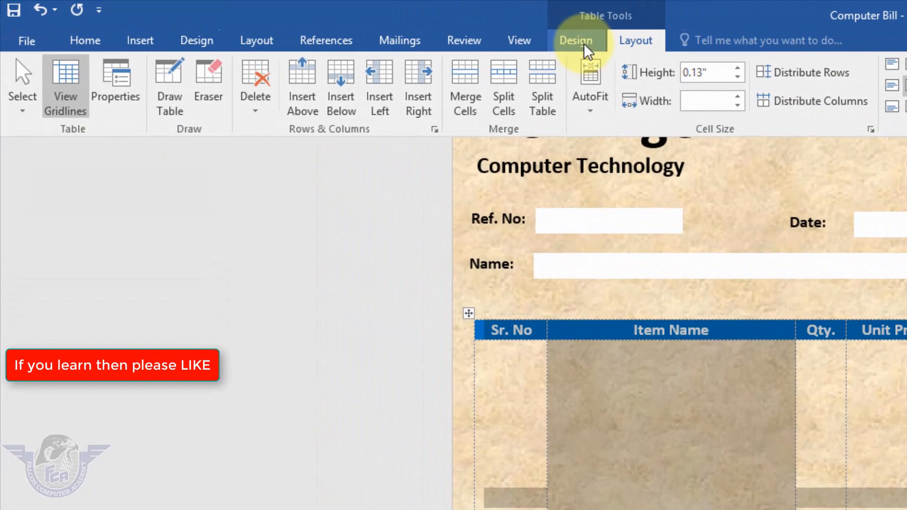
{"action": "left_click", "coordinate": [401, 28]}
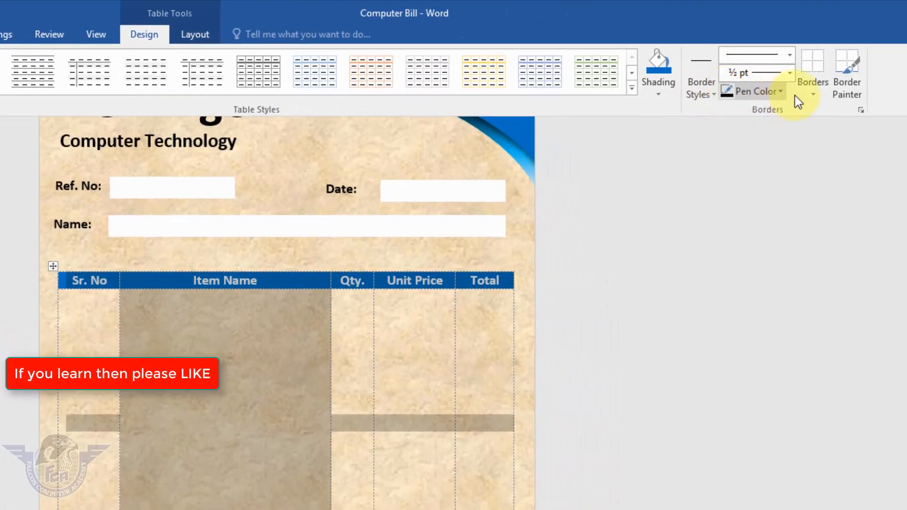
{"action": "left_click", "coordinate": [813, 94]}
{"action": "left_click", "coordinate": [835, 202]}
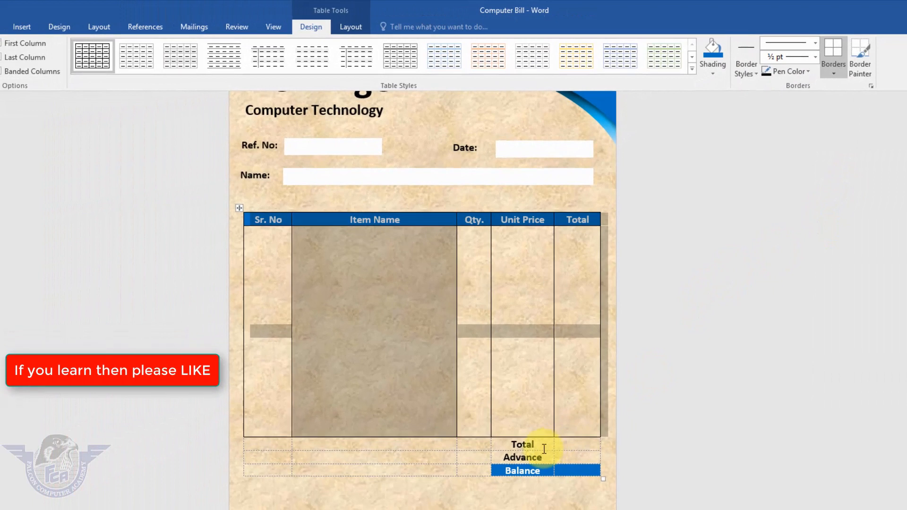
Apply all borders to the Total, Advance and Balance labels and their value cells below the items area
{"action": "left_click", "coordinate": [543, 461]}
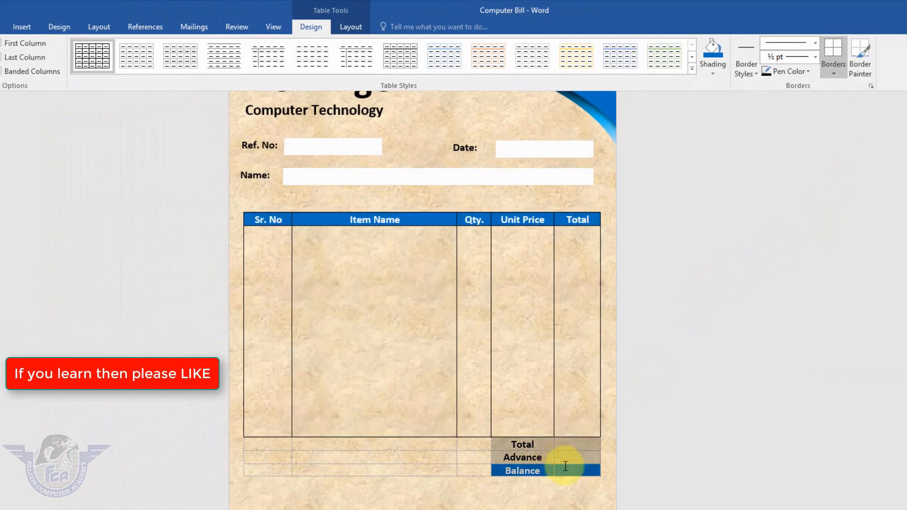
{"action": "left_click", "coordinate": [834, 73]}
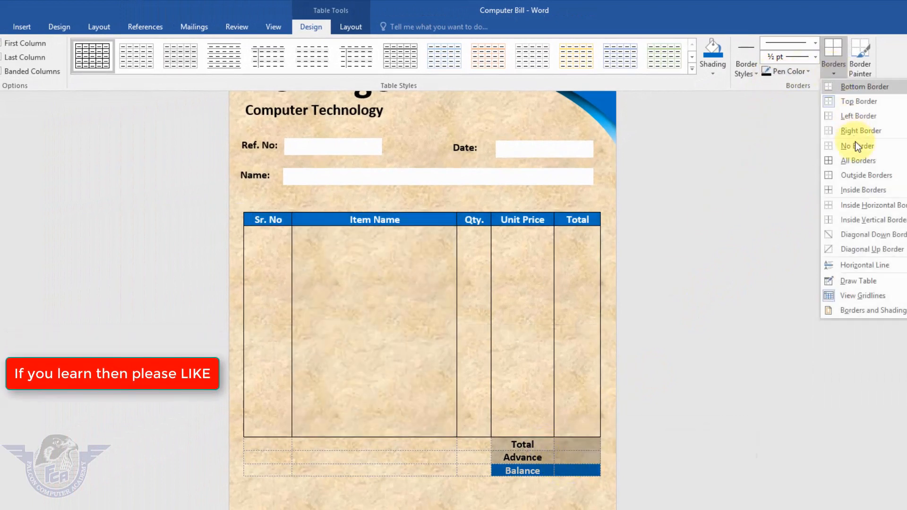
{"action": "left_click", "coordinate": [853, 174]}
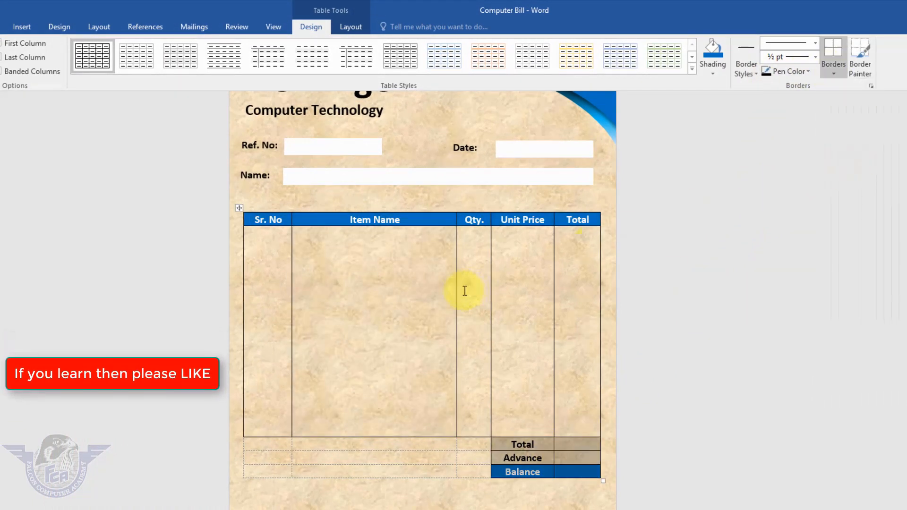
Review the finished bill in the print preview and as a full page in the document
{"action": "key", "text": "ctrl+p"}
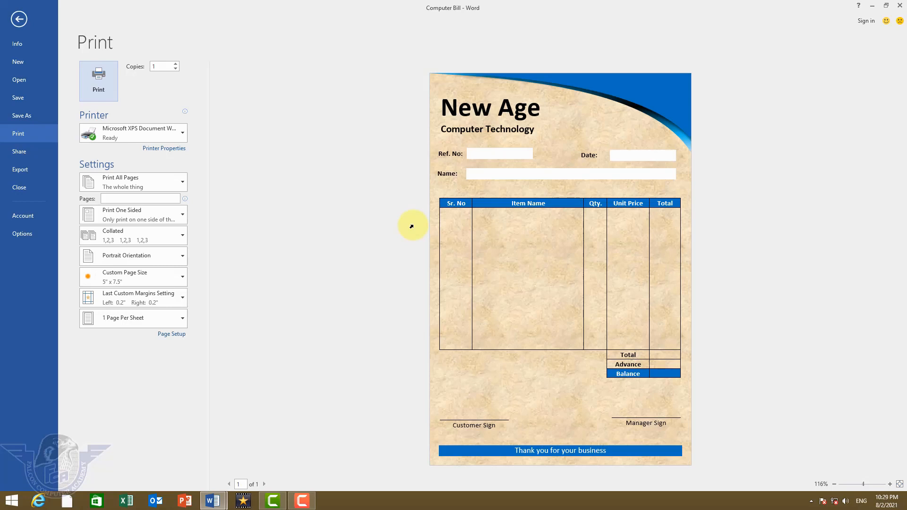
{"action": "key", "text": "Escape"}
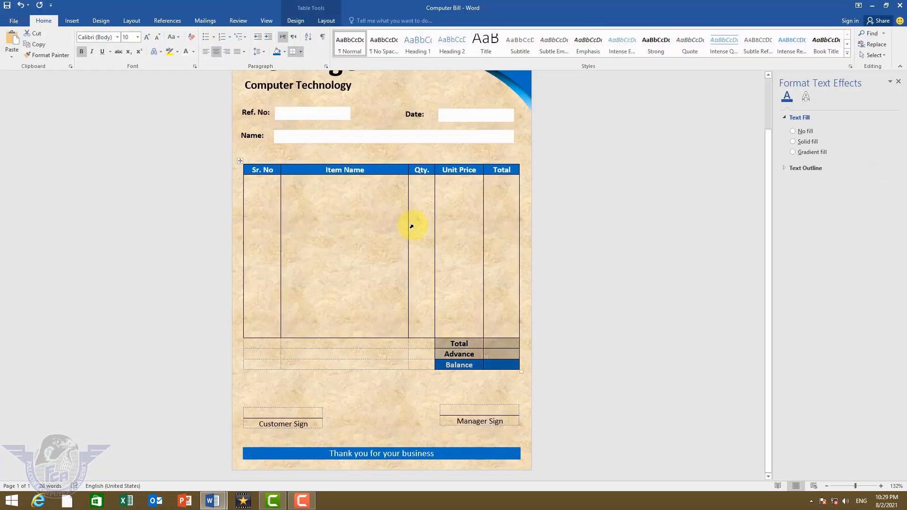
{"action": "scroll", "coordinate": [431, 286], "scroll_direction": "down", "scroll_amount": 2}
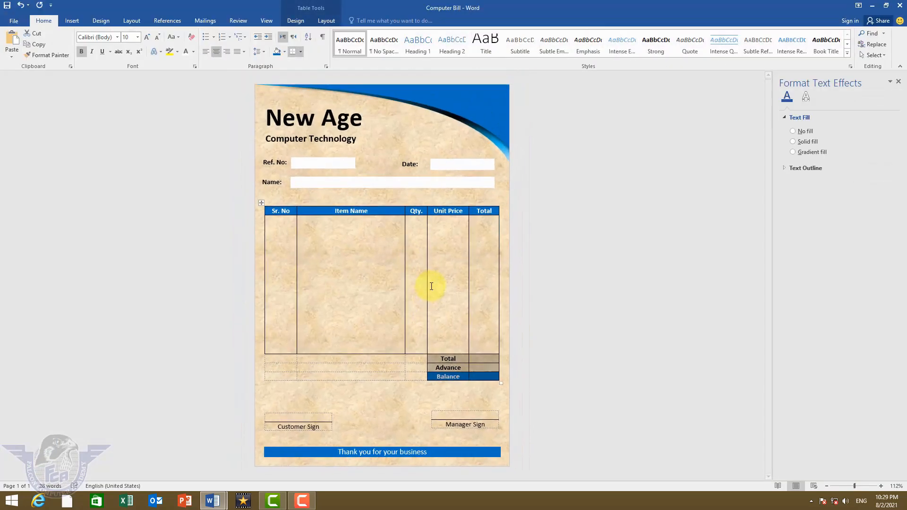